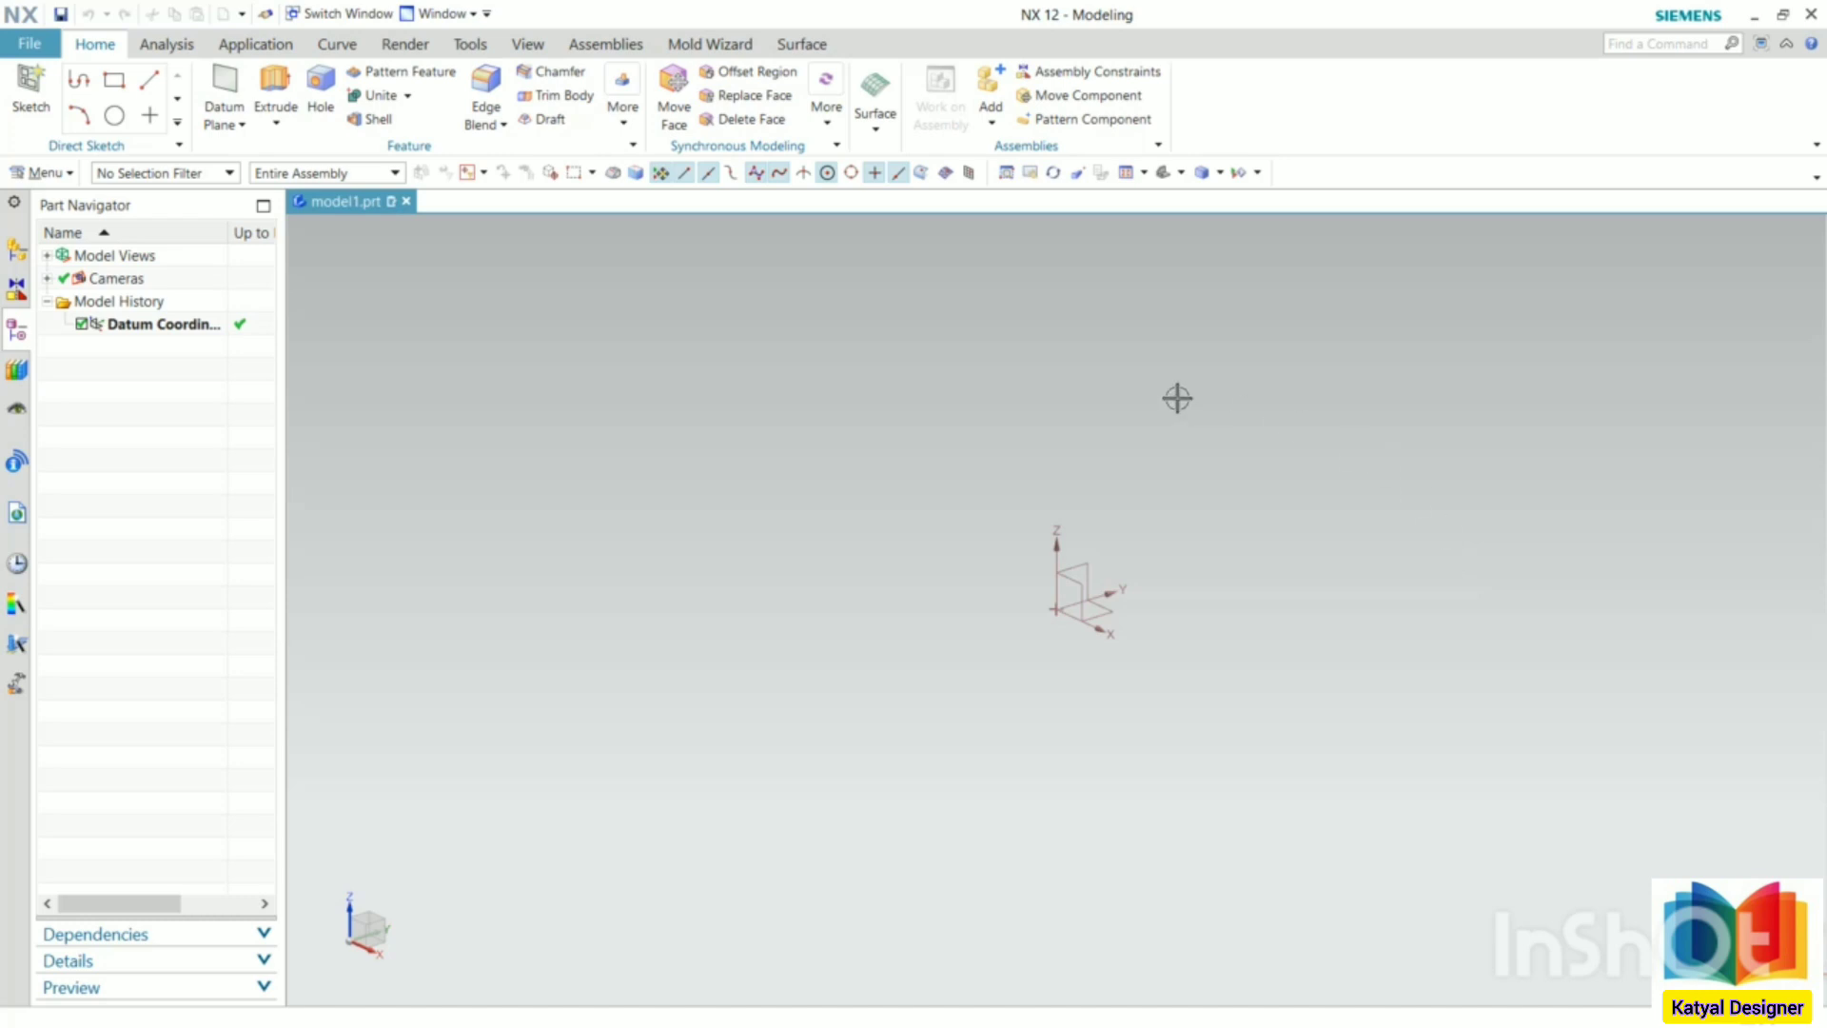
# - Within Extrude, sketch a centre-based rectangle about 161 by 106 mm on the XY plane, centred on the origin
pyautogui.click(277, 123)
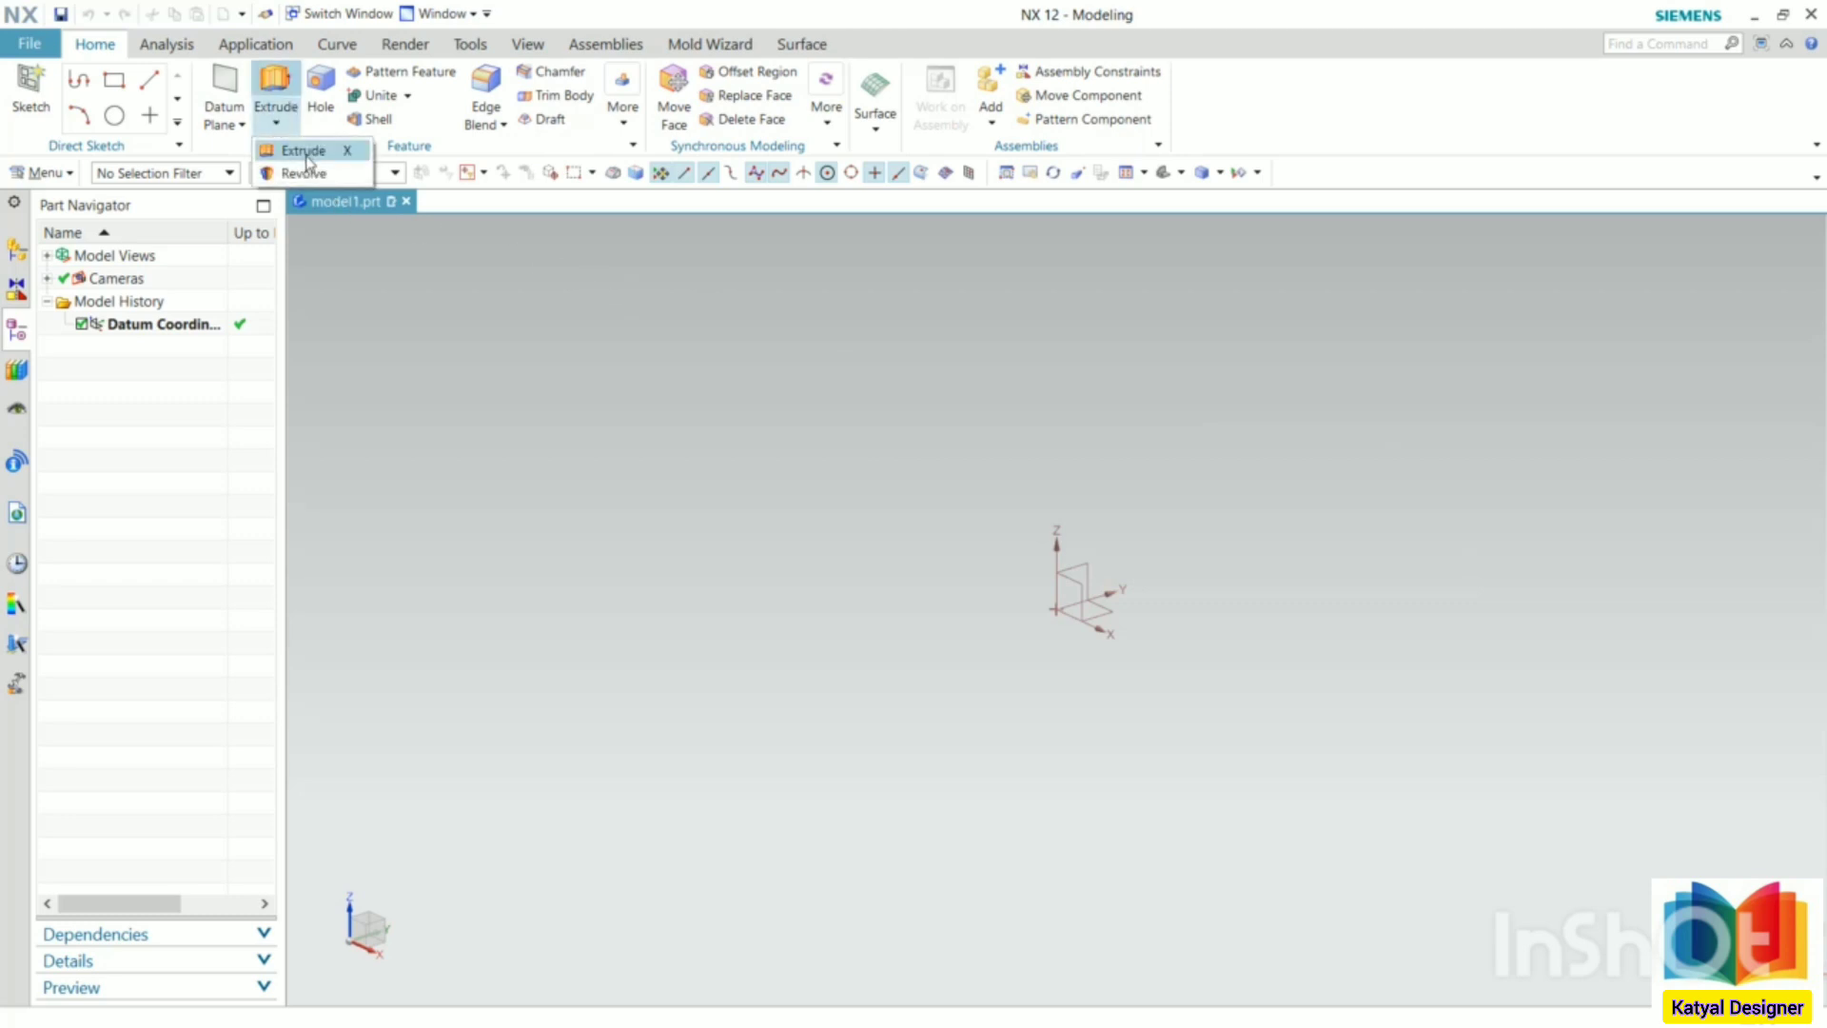
pyautogui.click(306, 162)
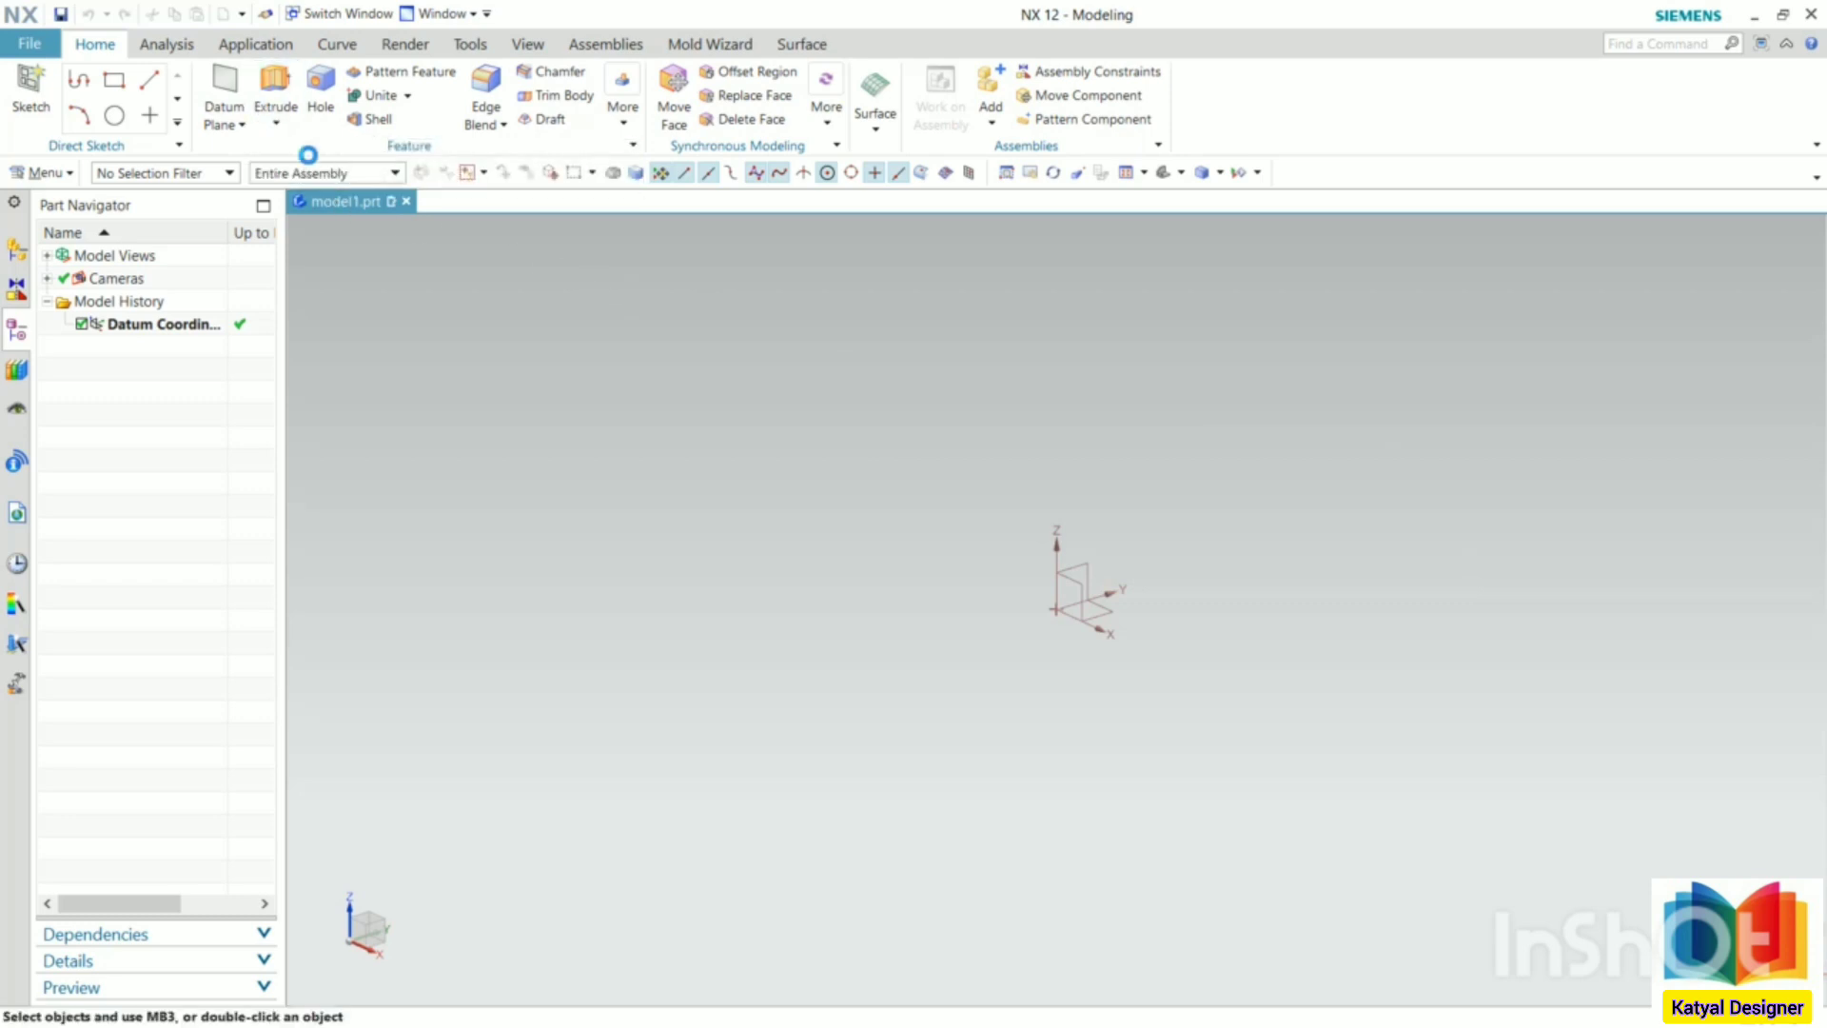
pyautogui.moveTo(209, 239); pyautogui.dragTo(477, 173)
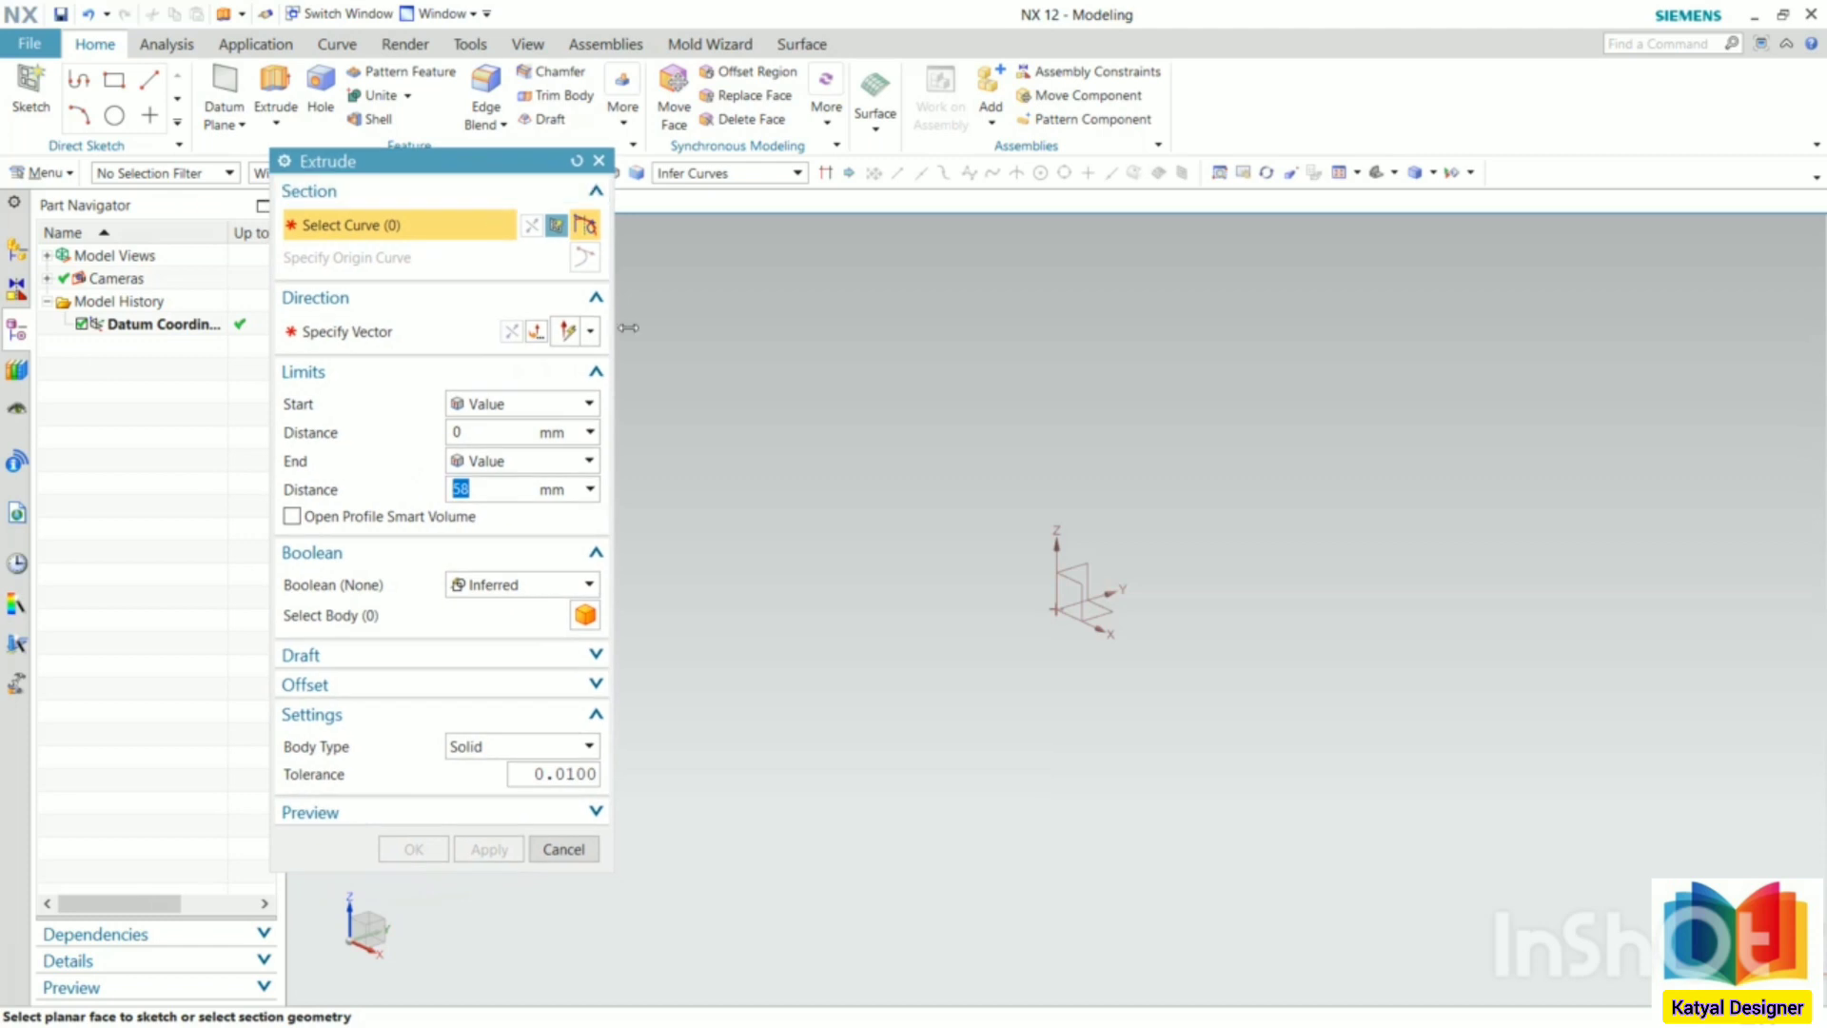
pyautogui.click(1116, 609)
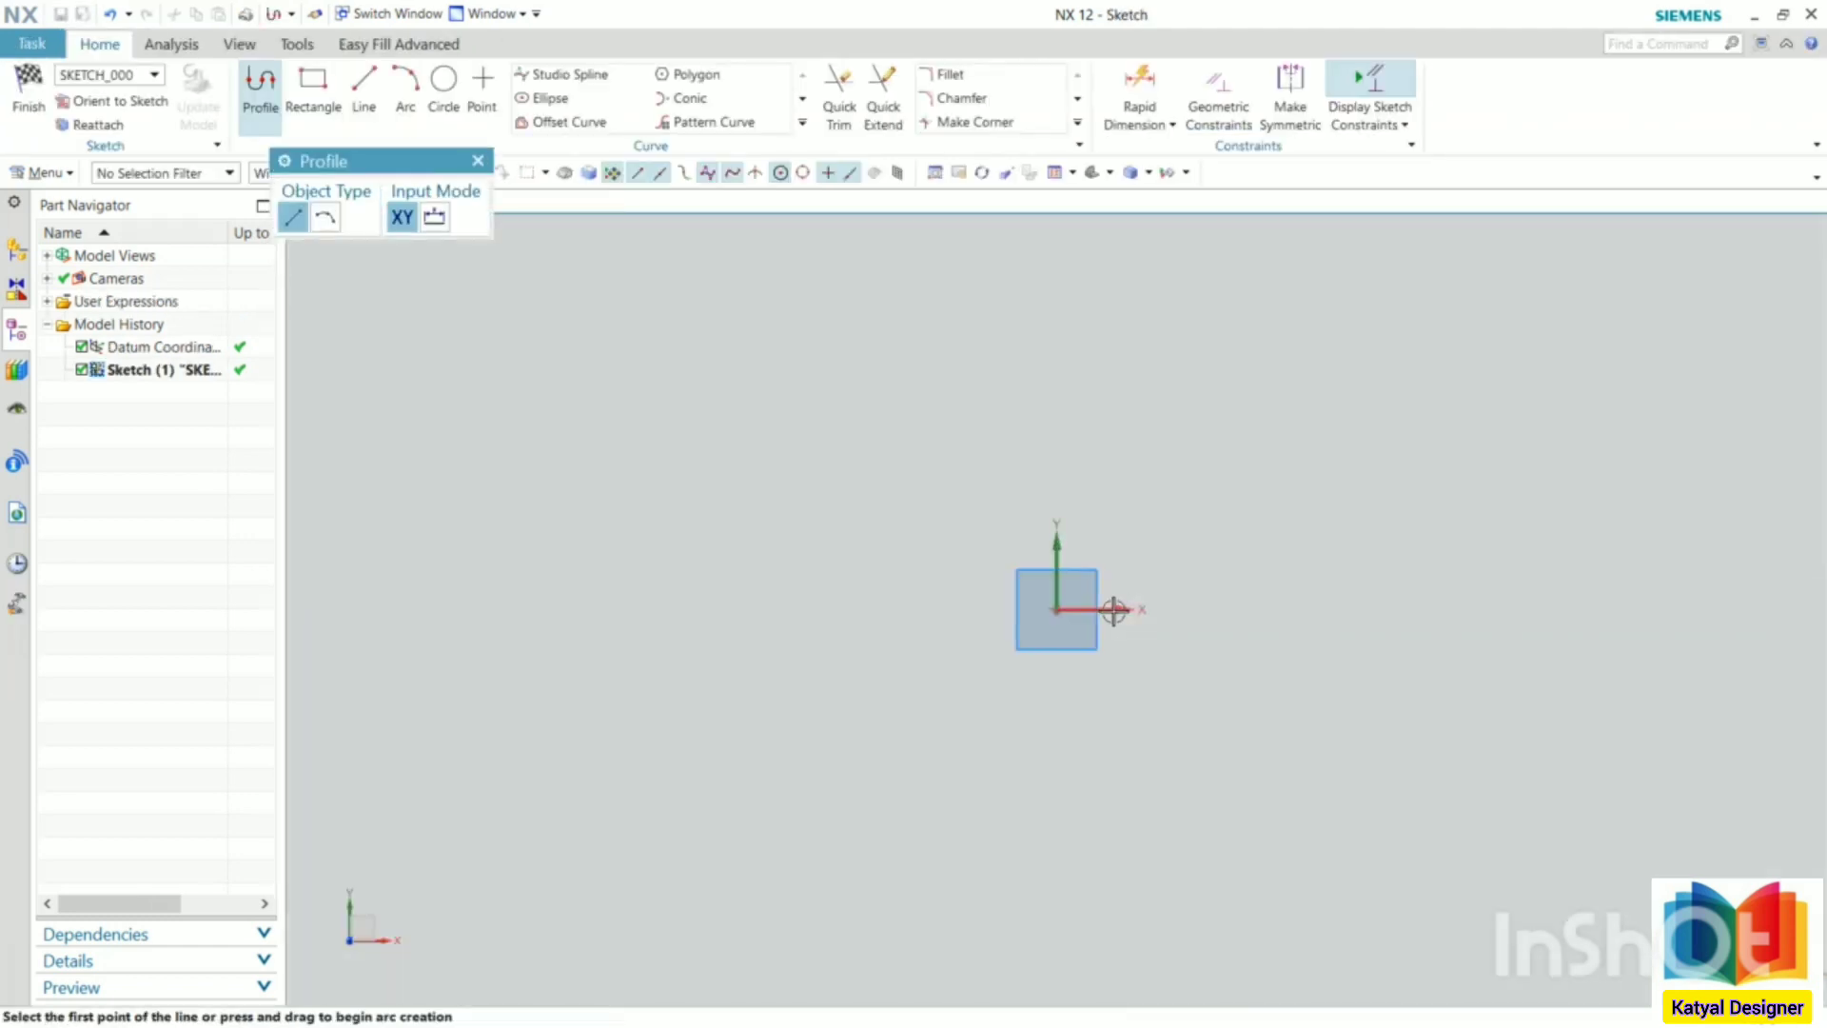
pyautogui.click(324, 95)
pyautogui.click(358, 217)
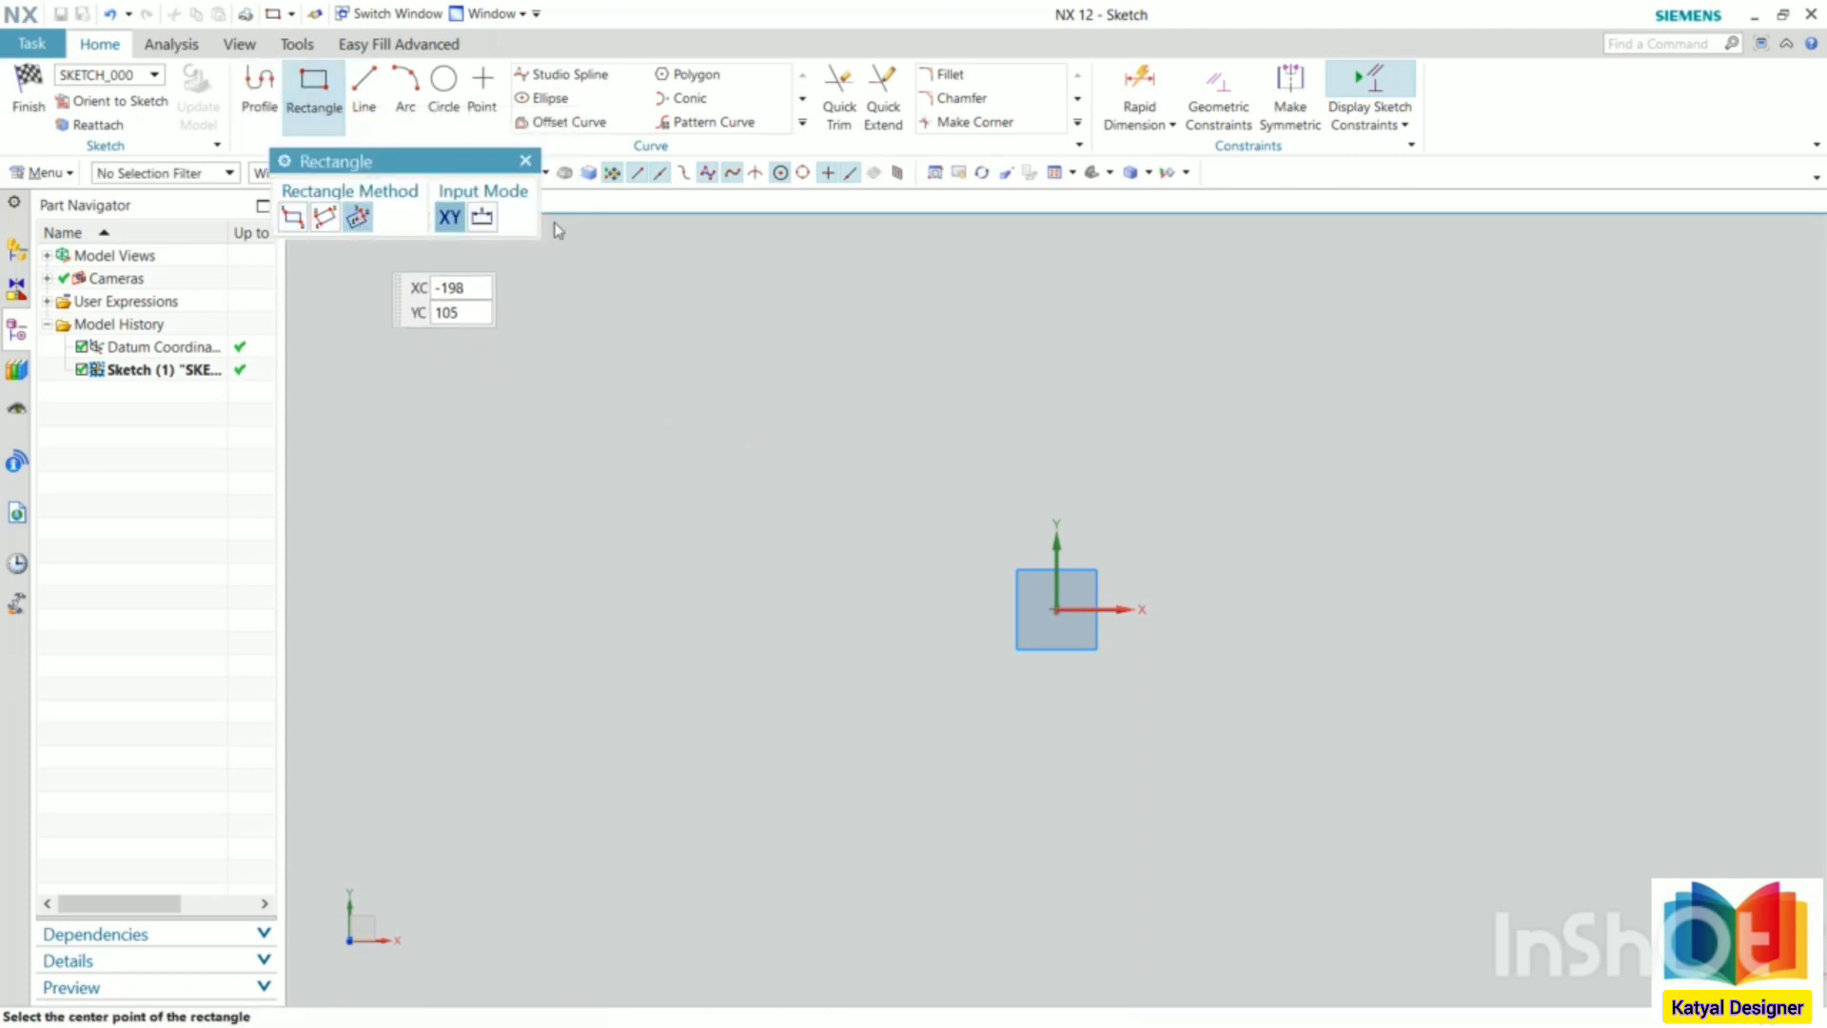
pyautogui.click(1058, 613)
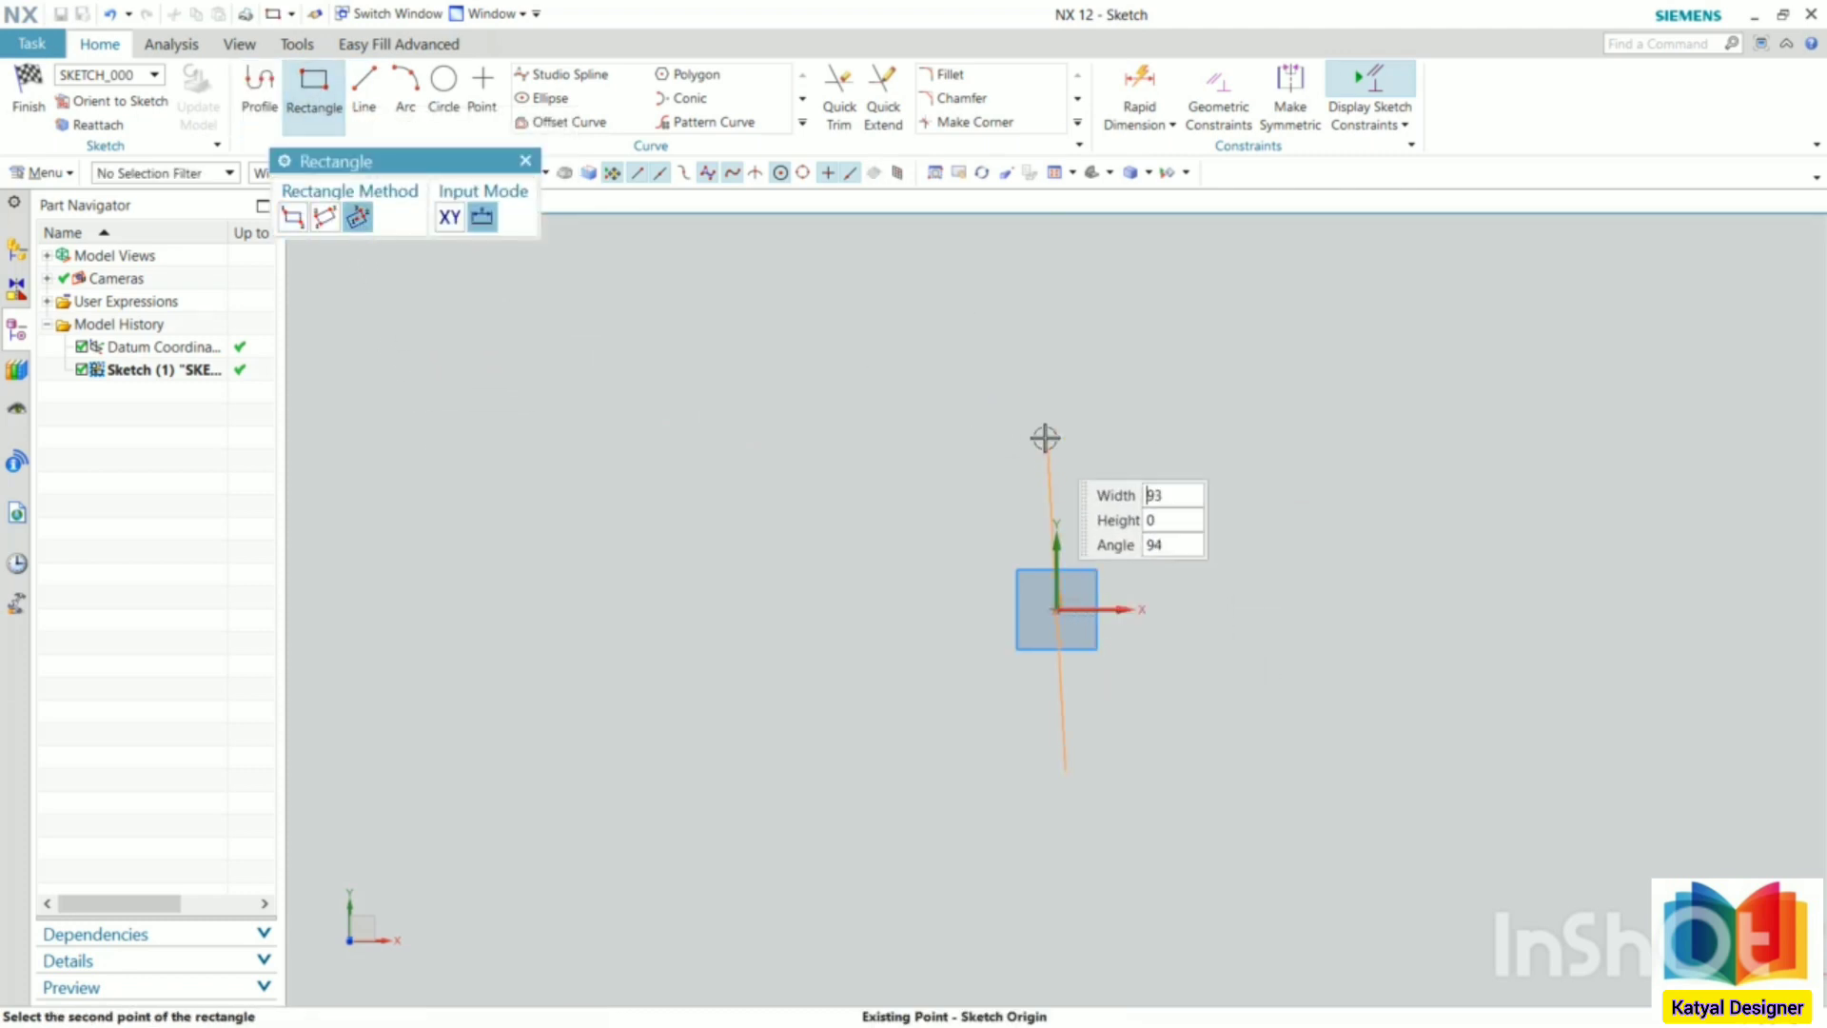
pyautogui.click(1056, 420)
pyautogui.click(1338, 404)
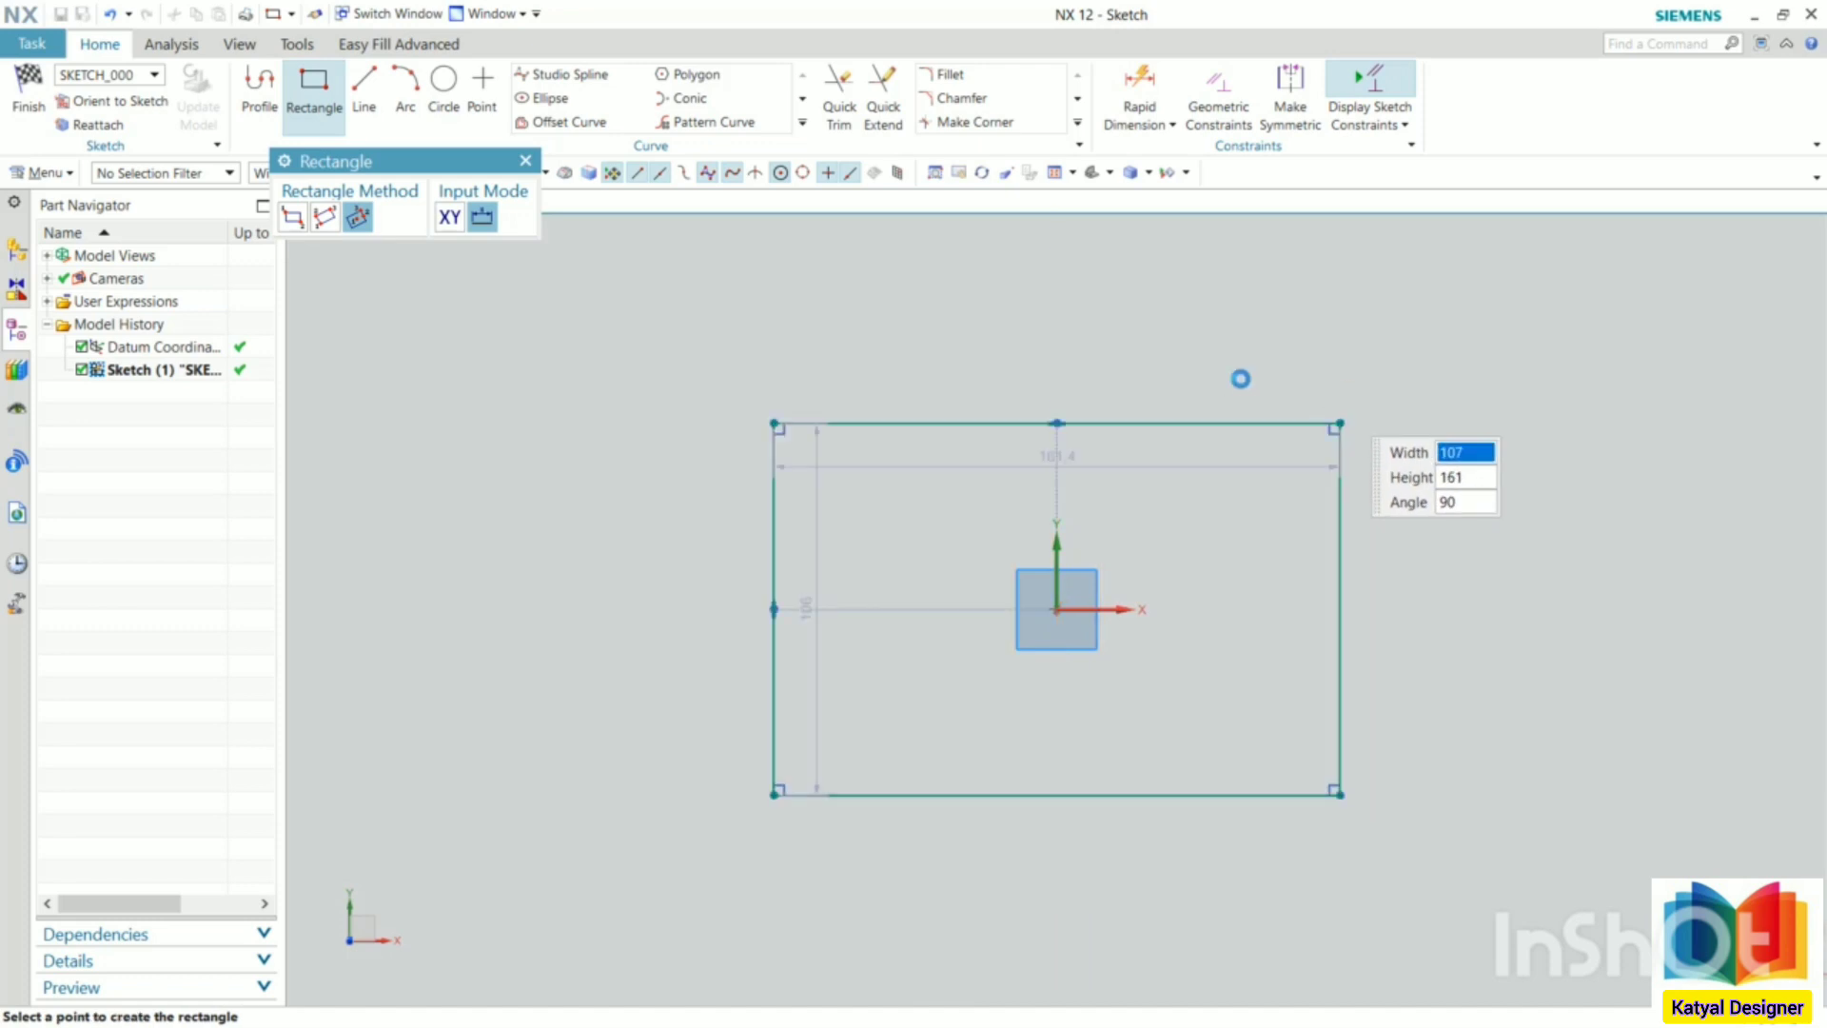
pyautogui.click(28, 95)
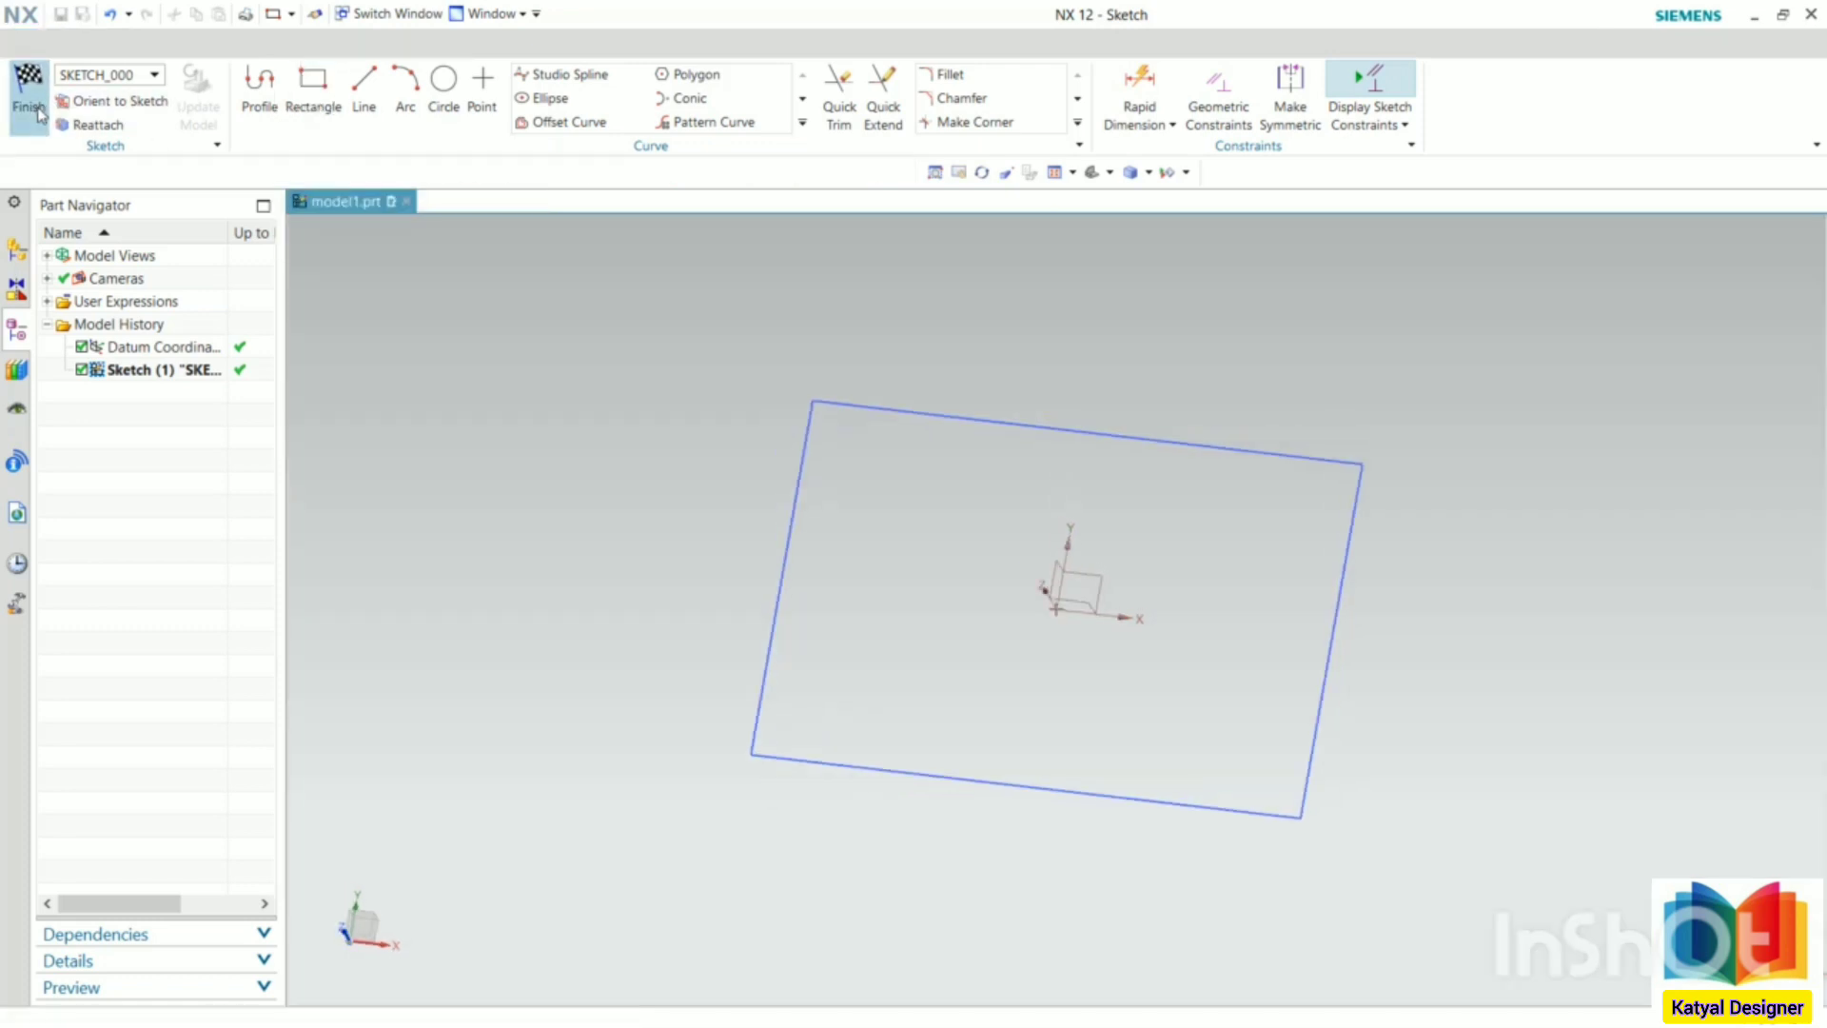
# - Extrude the rectangle upward 36 mm as a solid block
pyautogui.press('x')
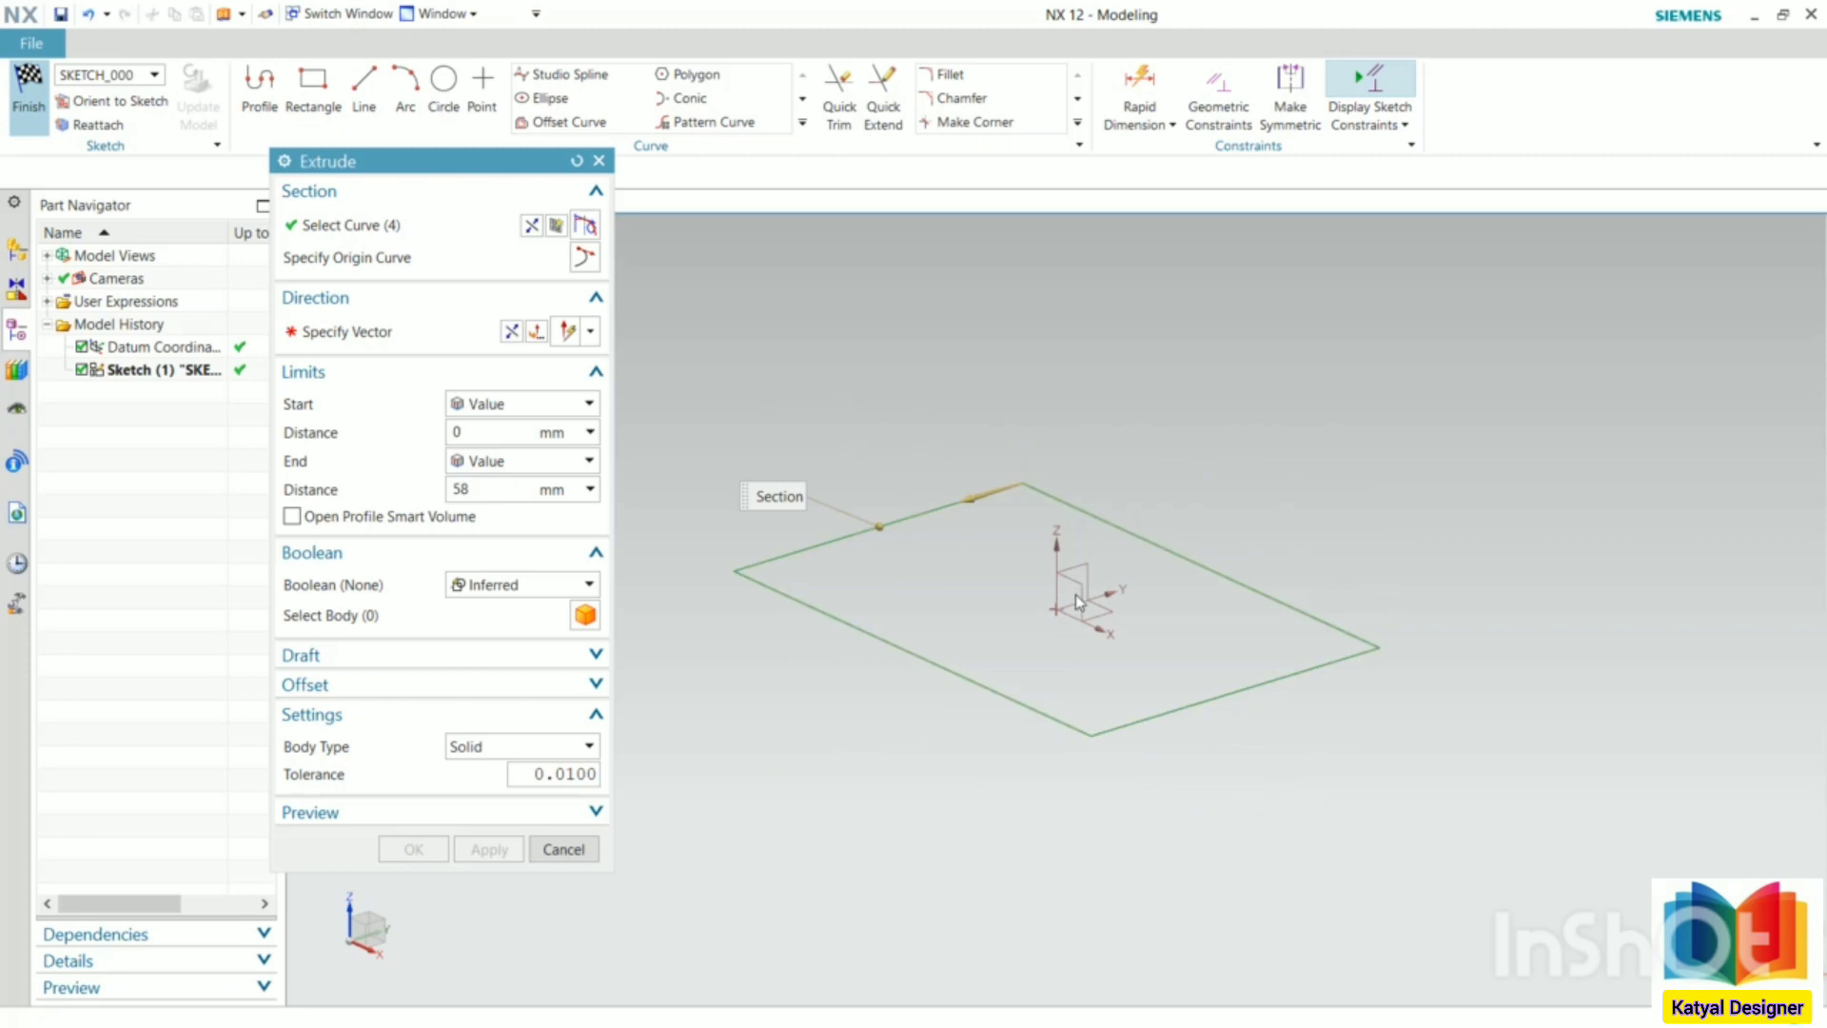
pyautogui.moveTo(1059, 412); pyautogui.dragTo(1081, 481)
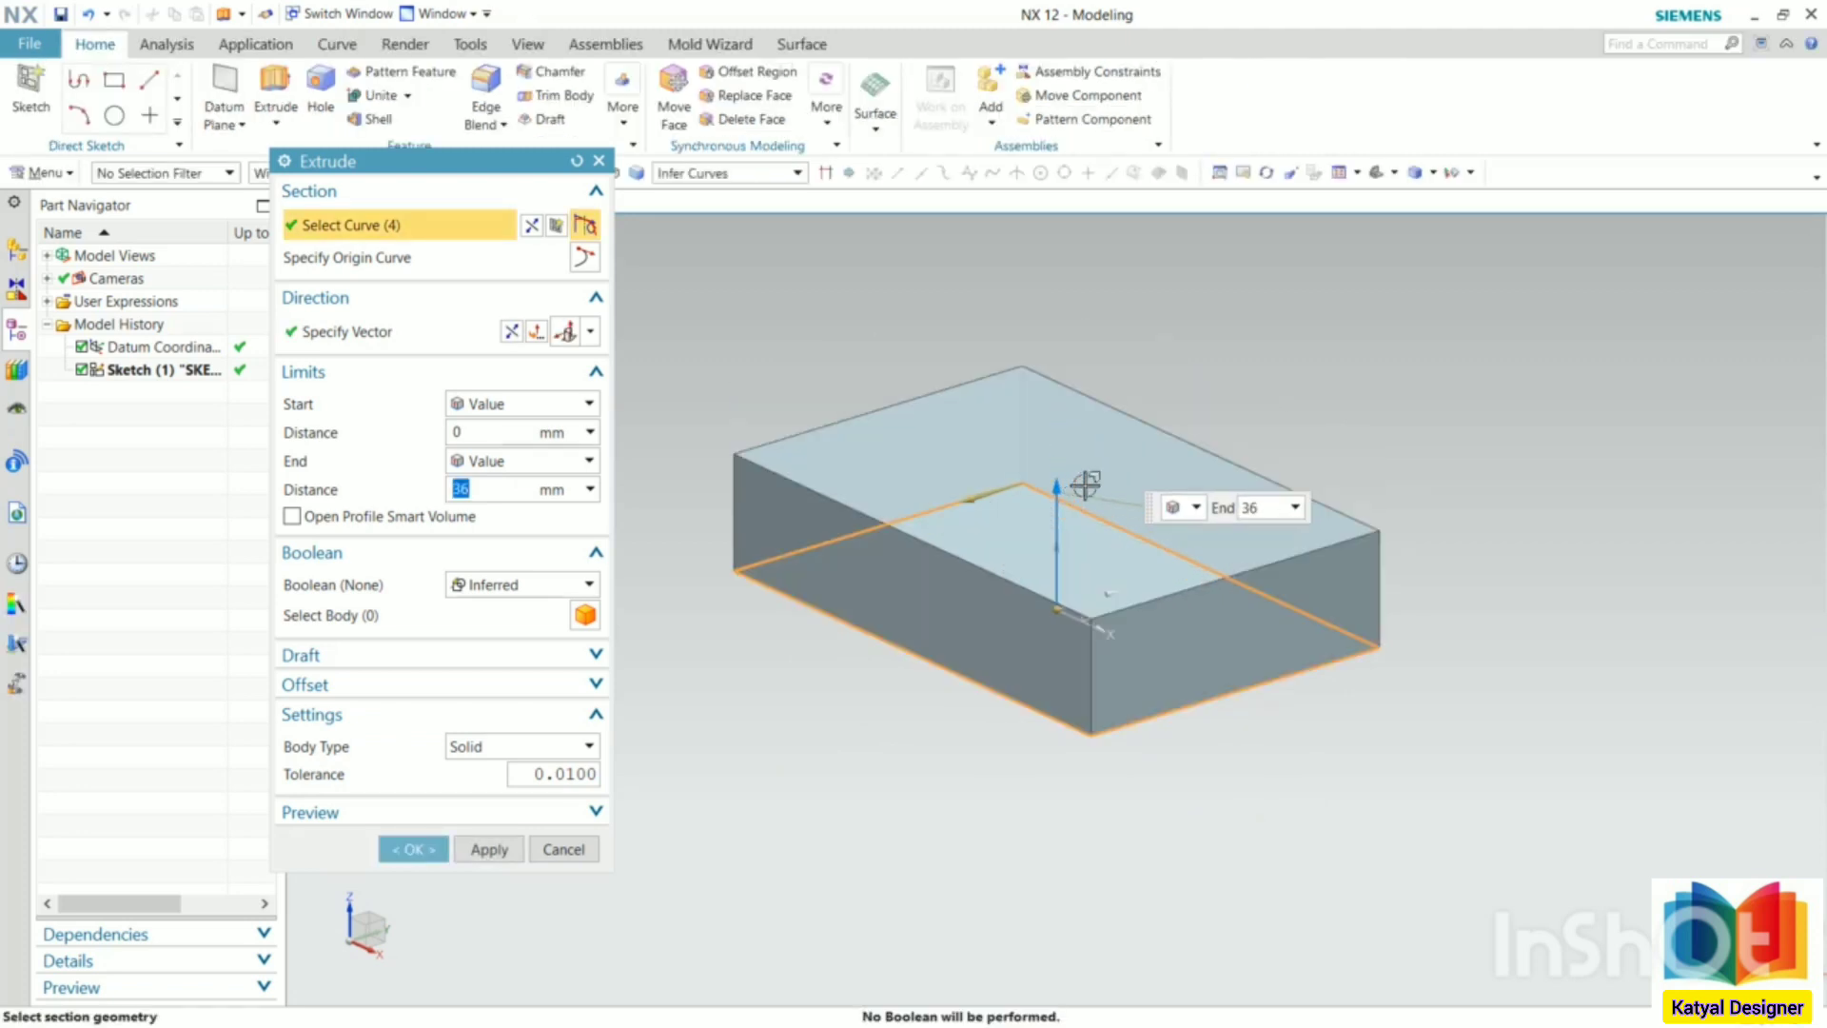
pyautogui.click(414, 848)
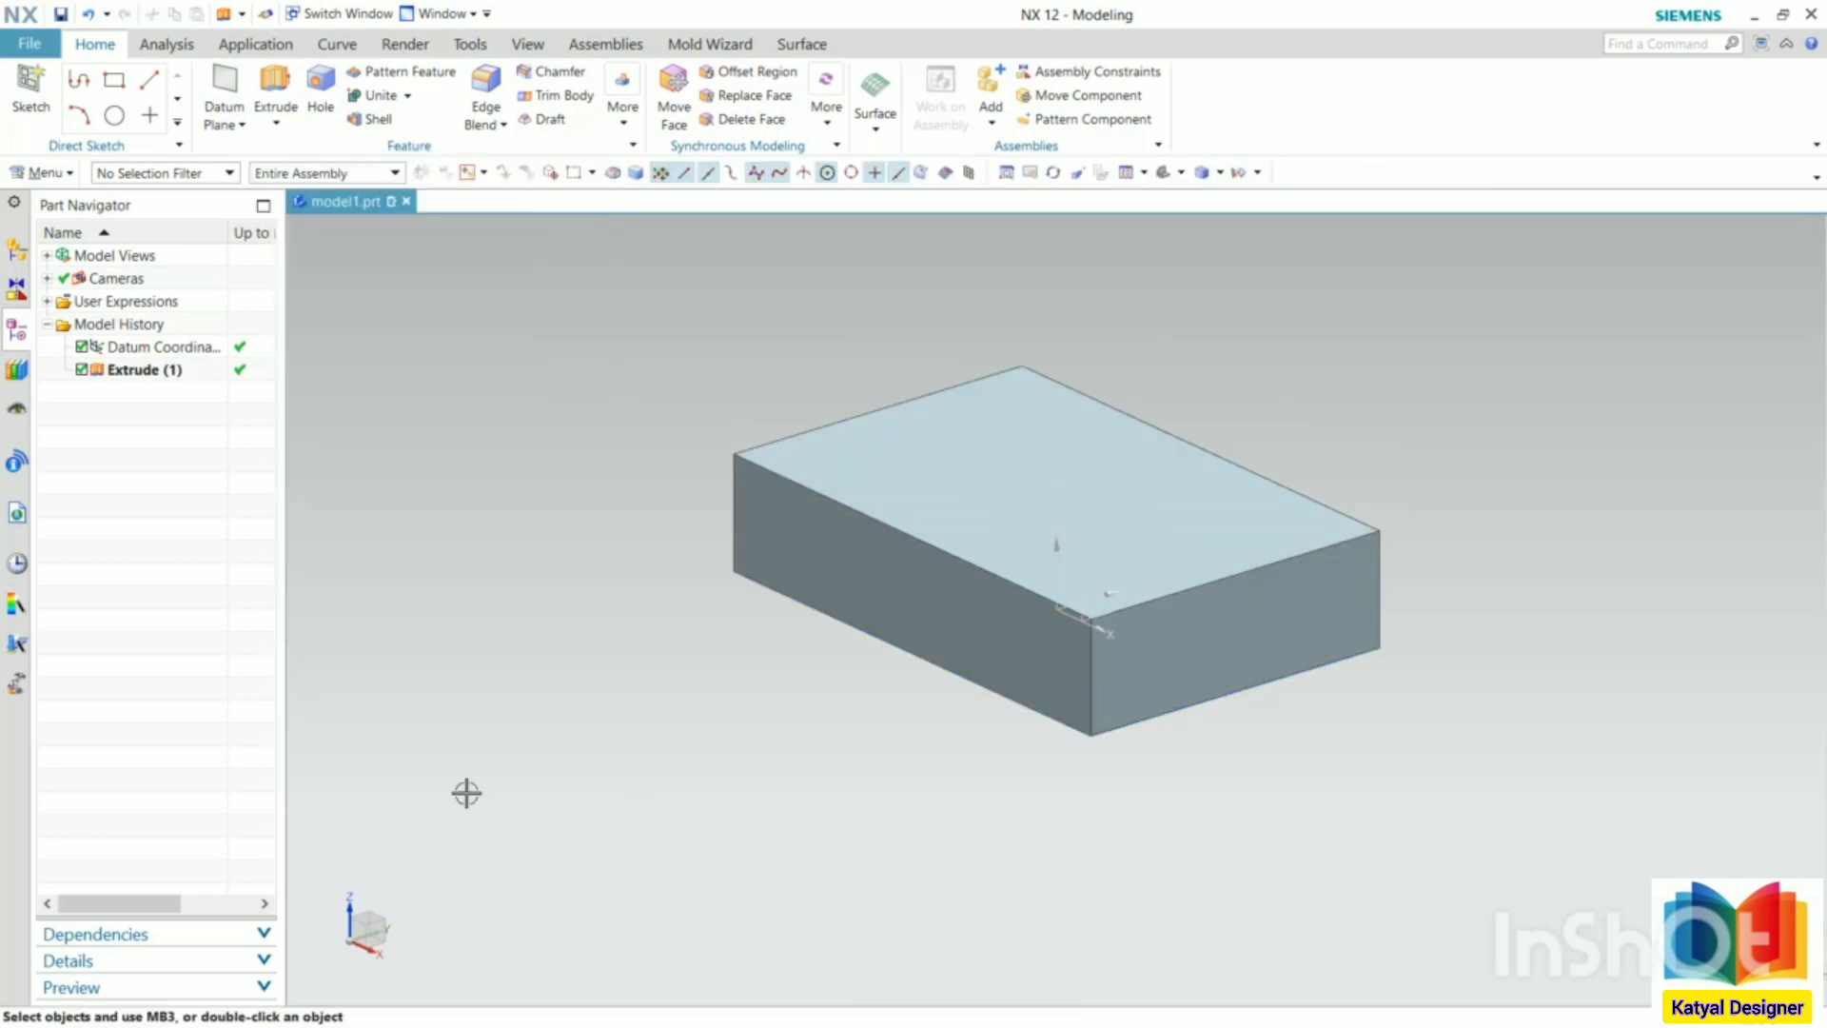
# - Sketch a small circle on the block's top face near the back edge and extrude it 36 mm upward with Inferred Boolean
pyautogui.scroll(1, 669, 745)
pyautogui.scroll(-3, 682, 746)
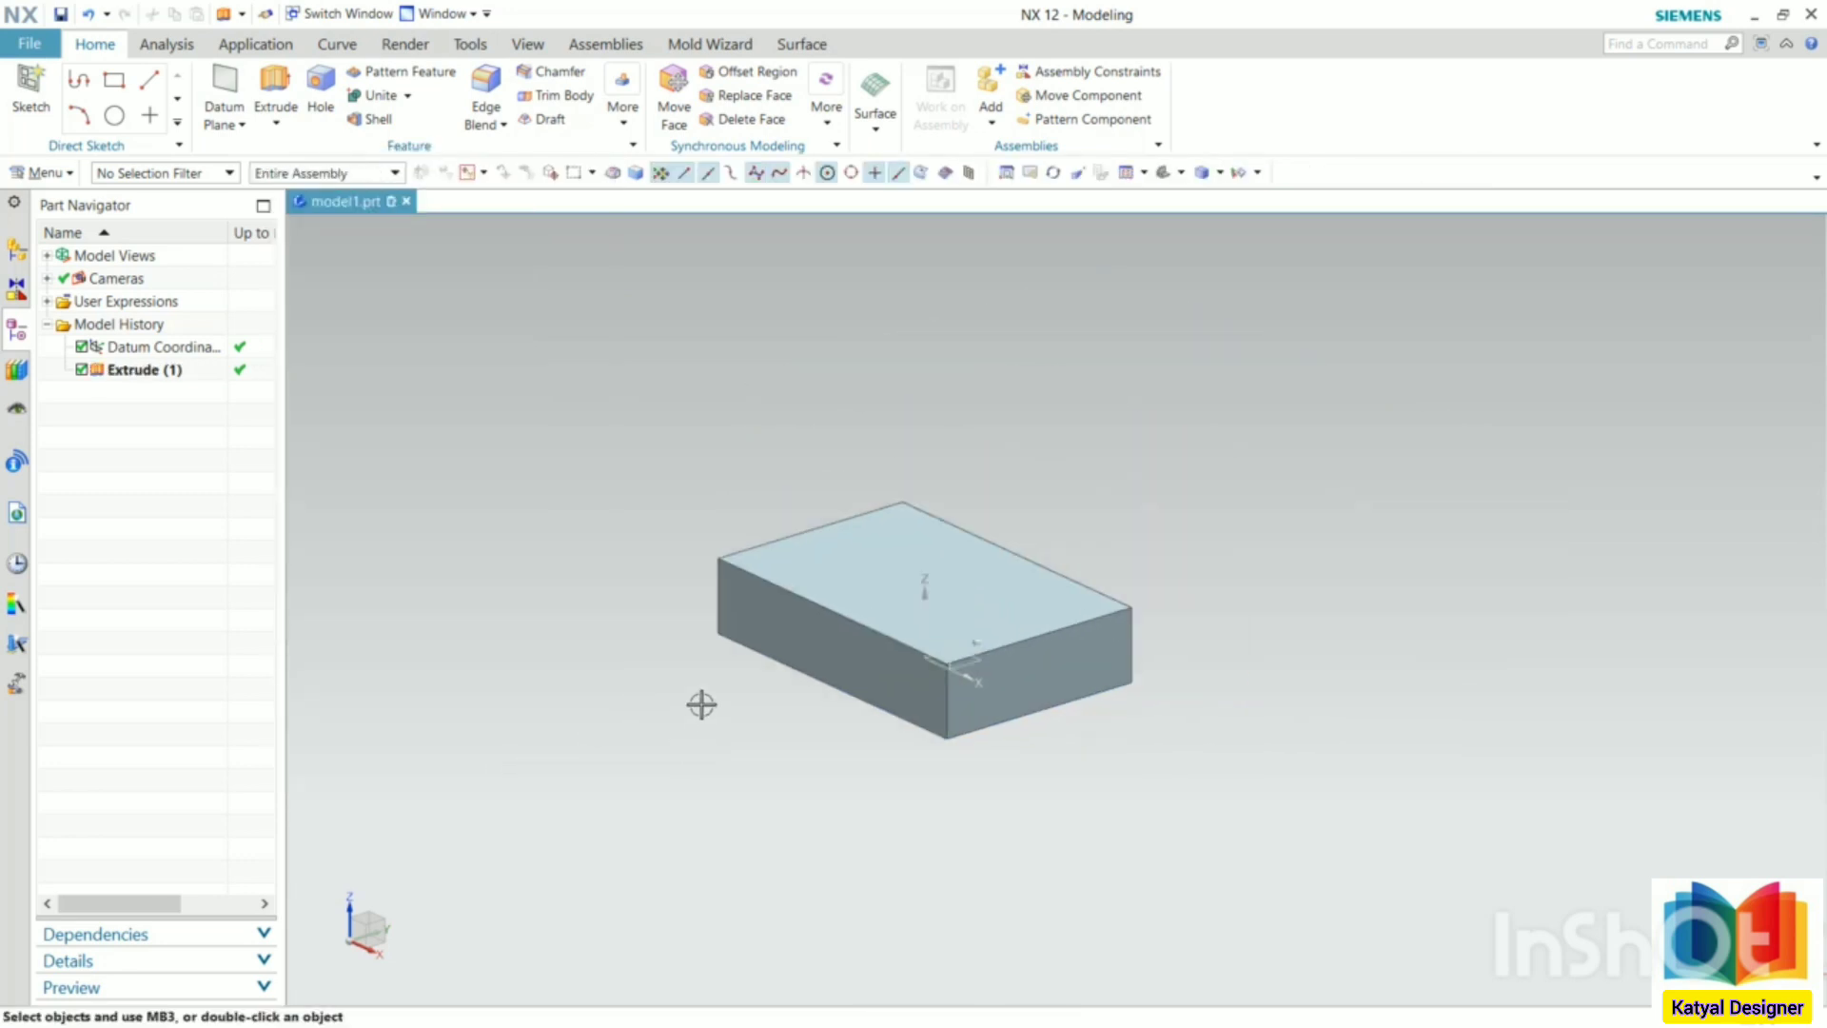
pyautogui.moveTo(665, 565); pyautogui.dragTo(664, 609, button='middle')
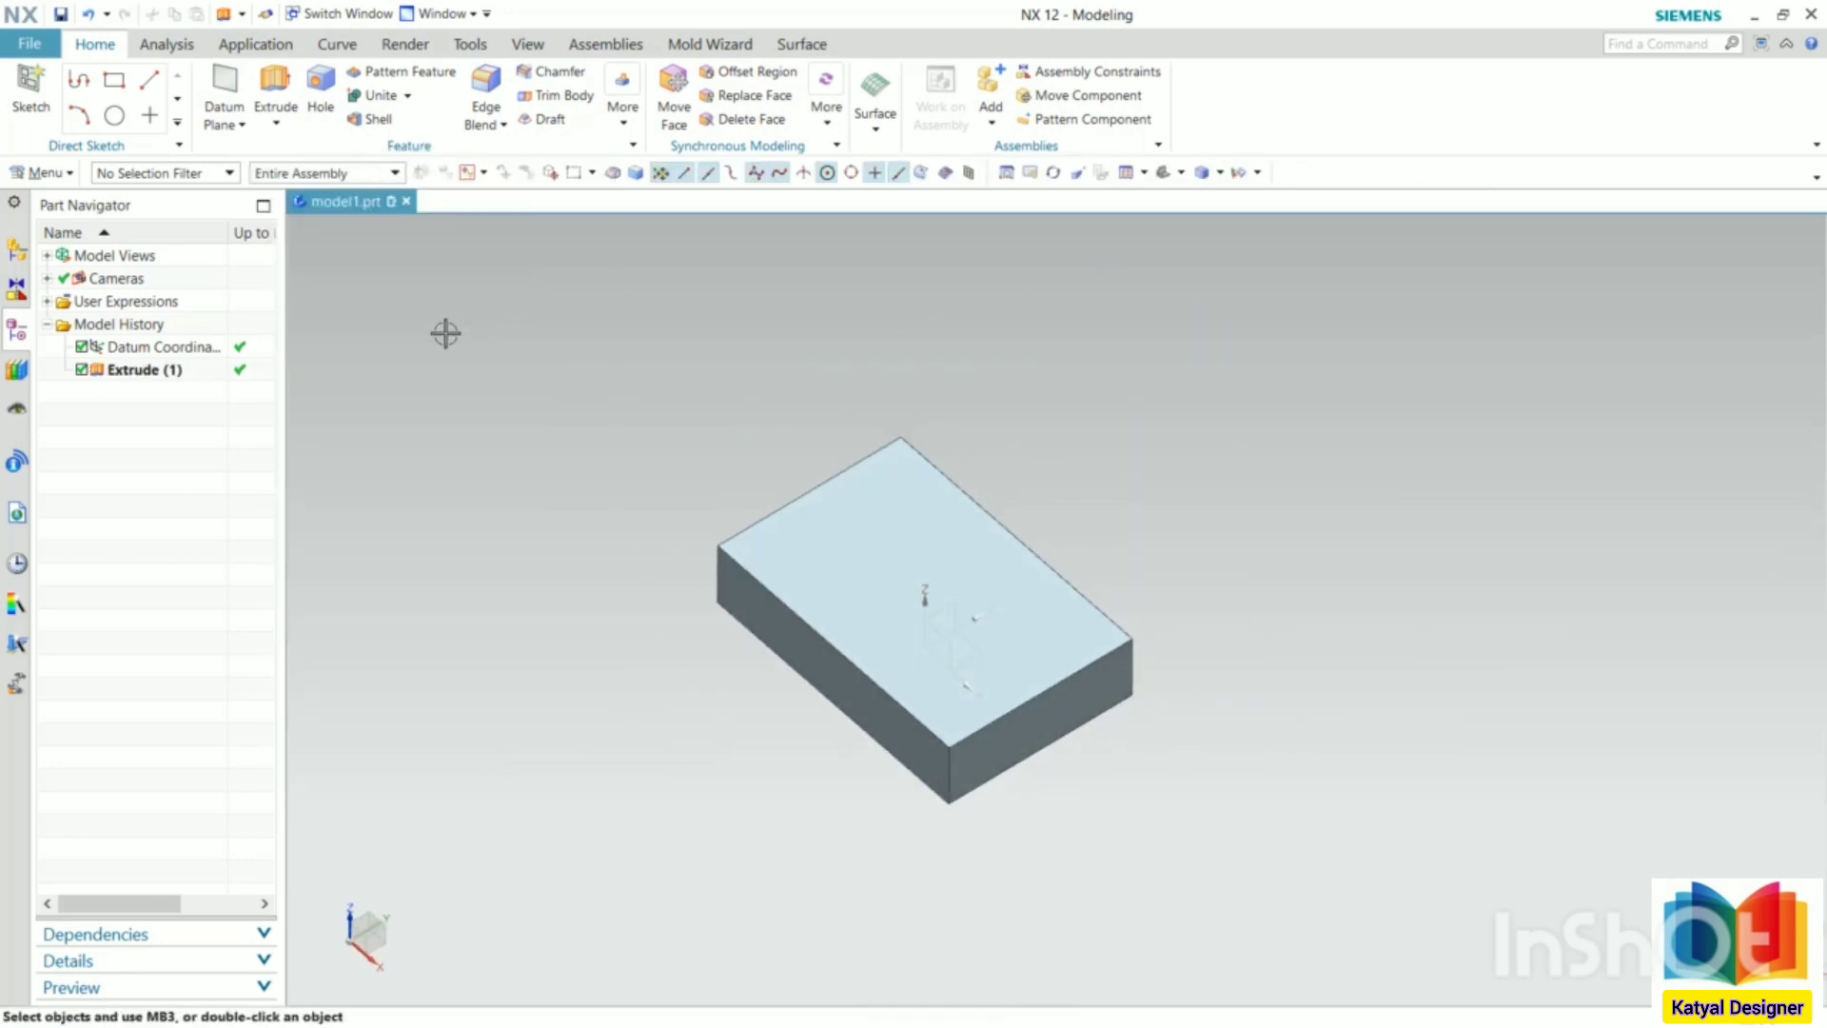
pyautogui.click(284, 124)
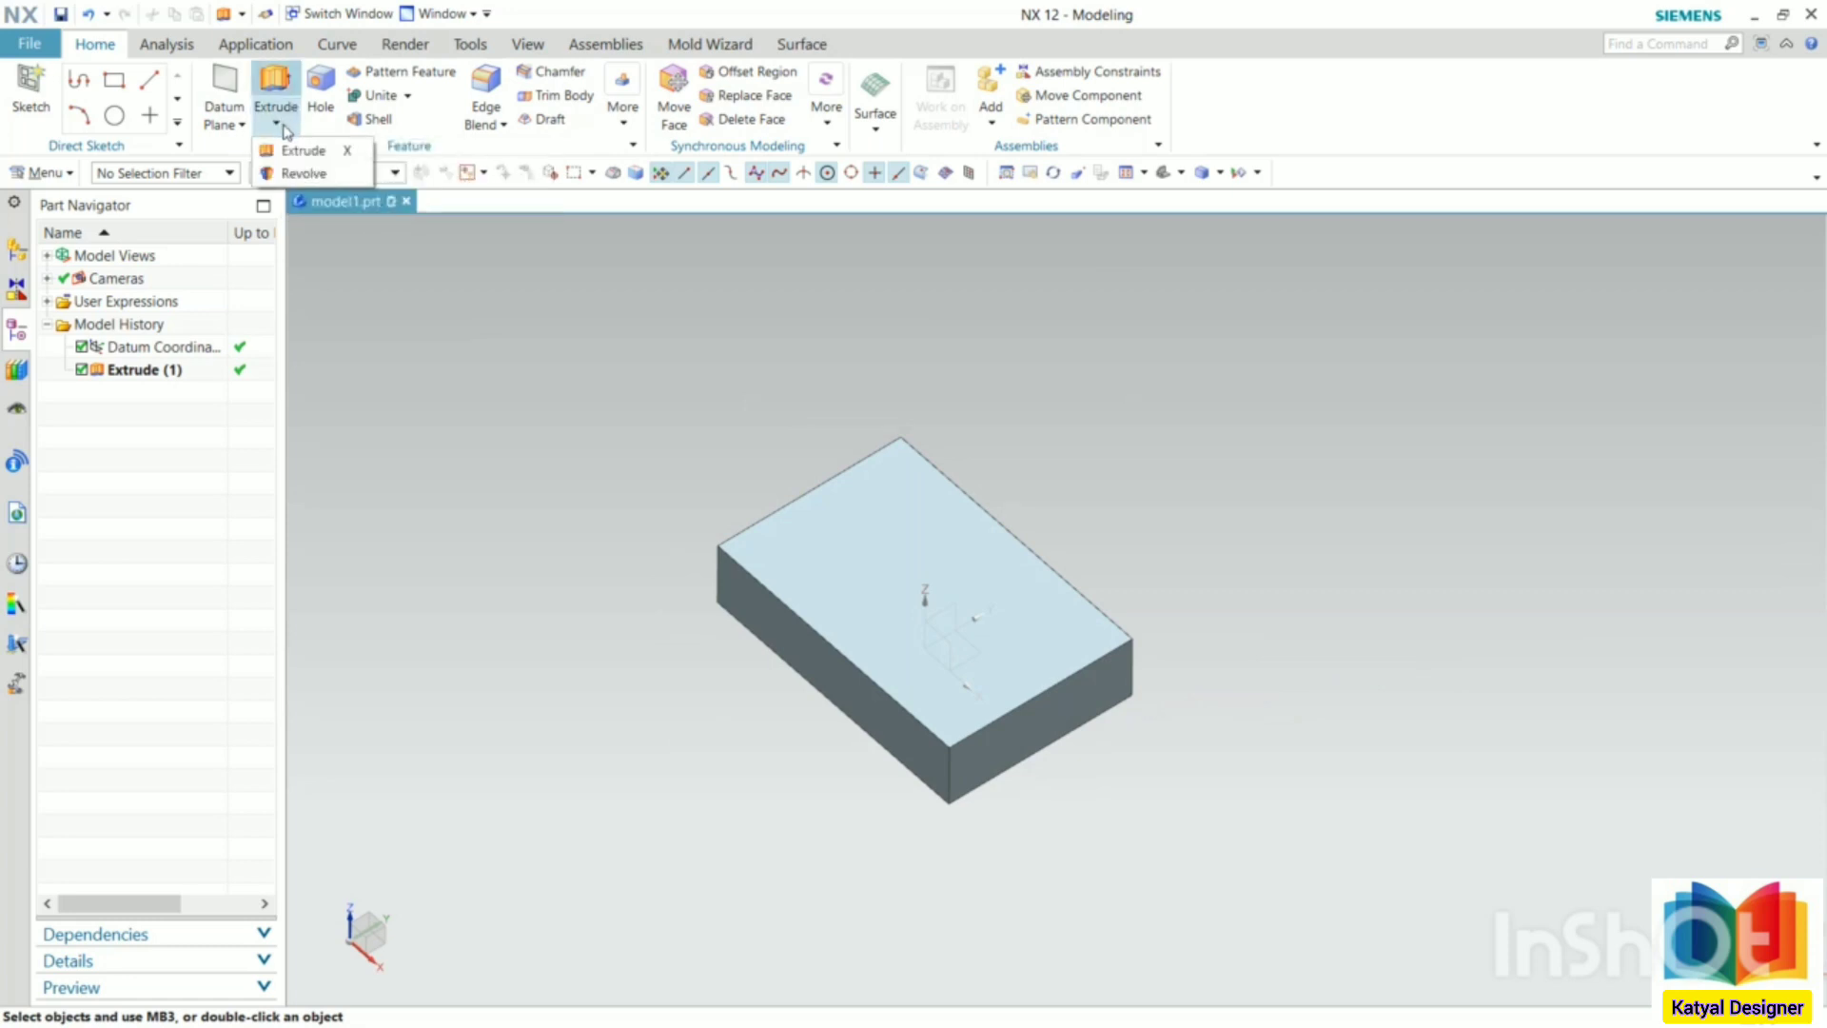
pyautogui.click(296, 154)
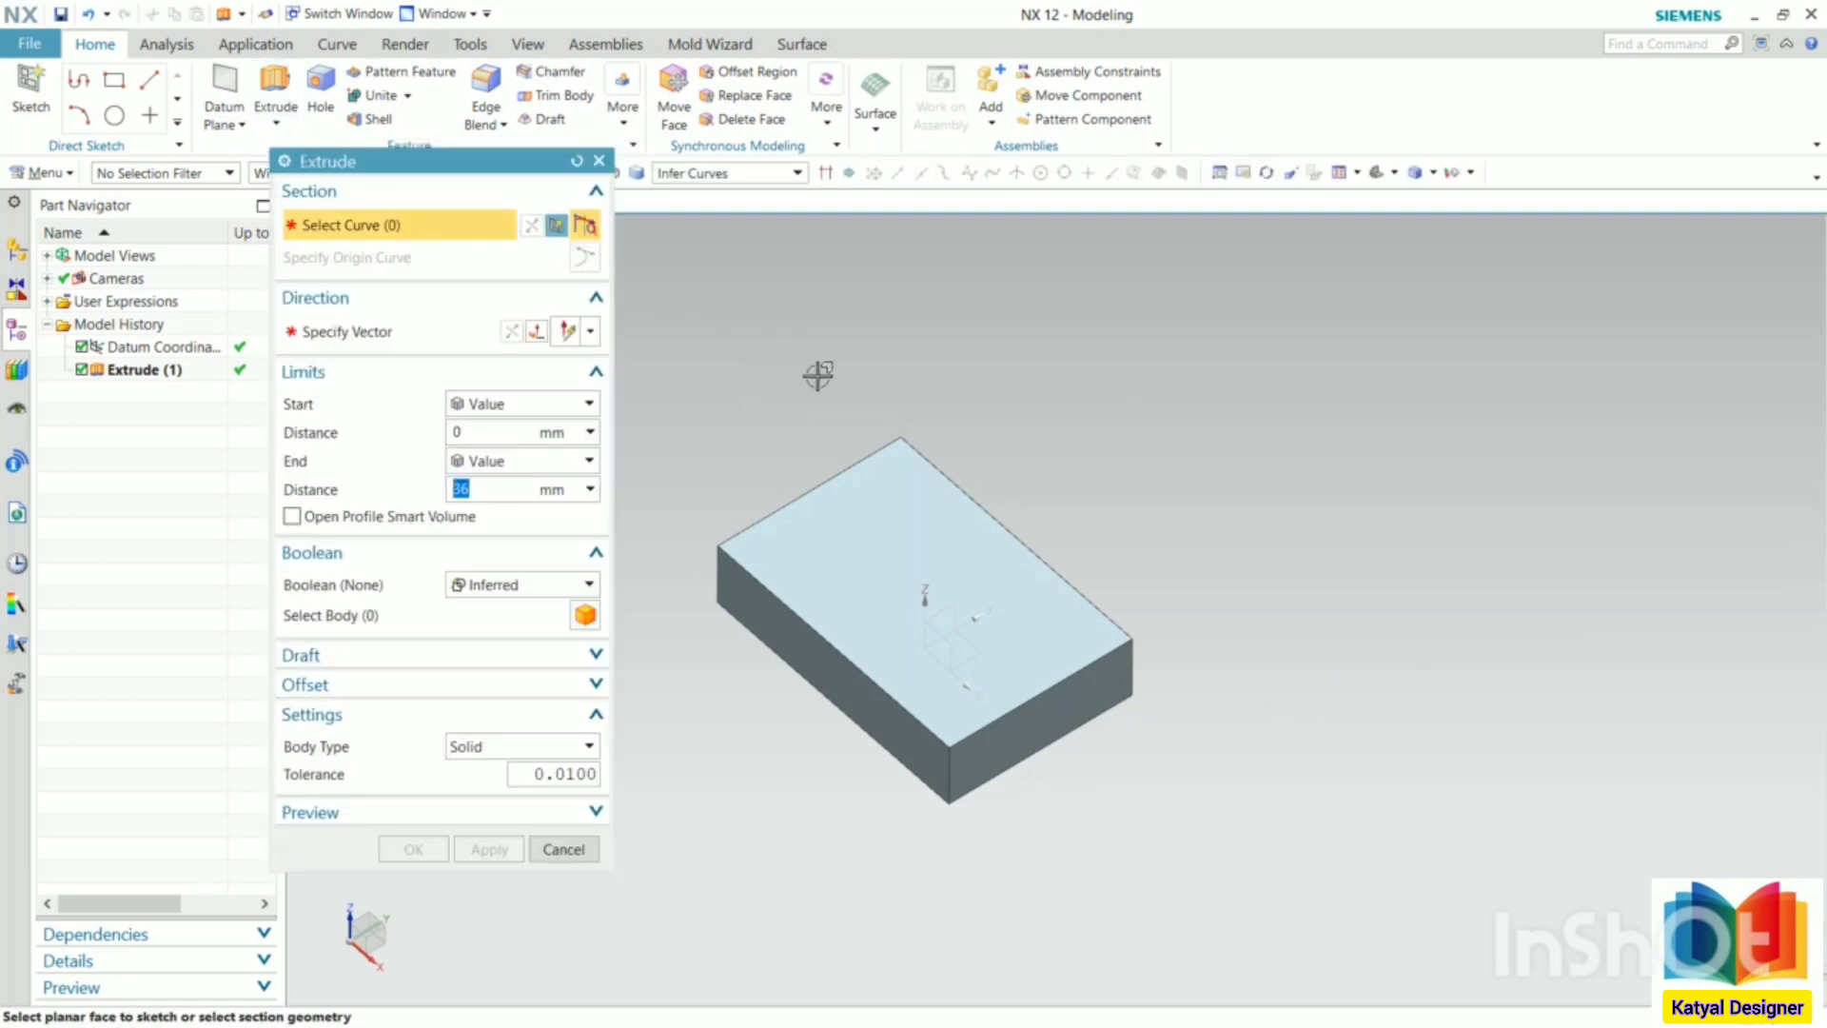
pyautogui.click(924, 521)
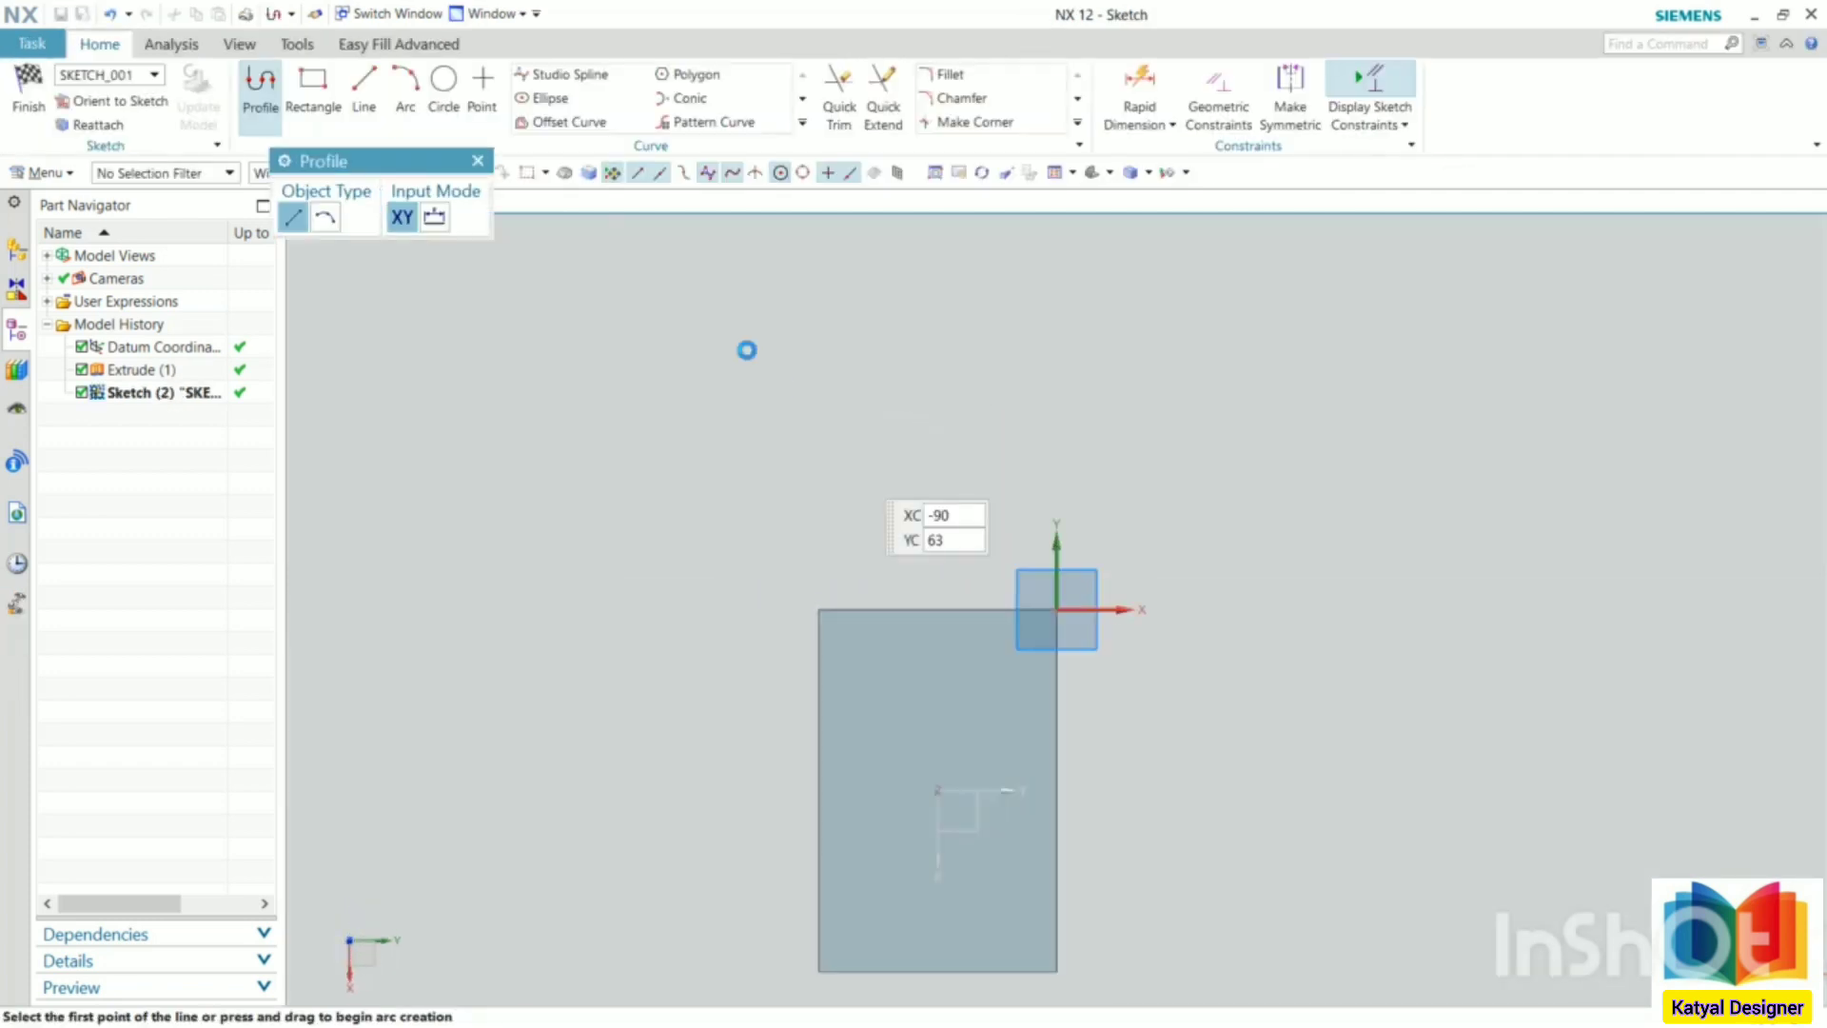
pyautogui.click(444, 82)
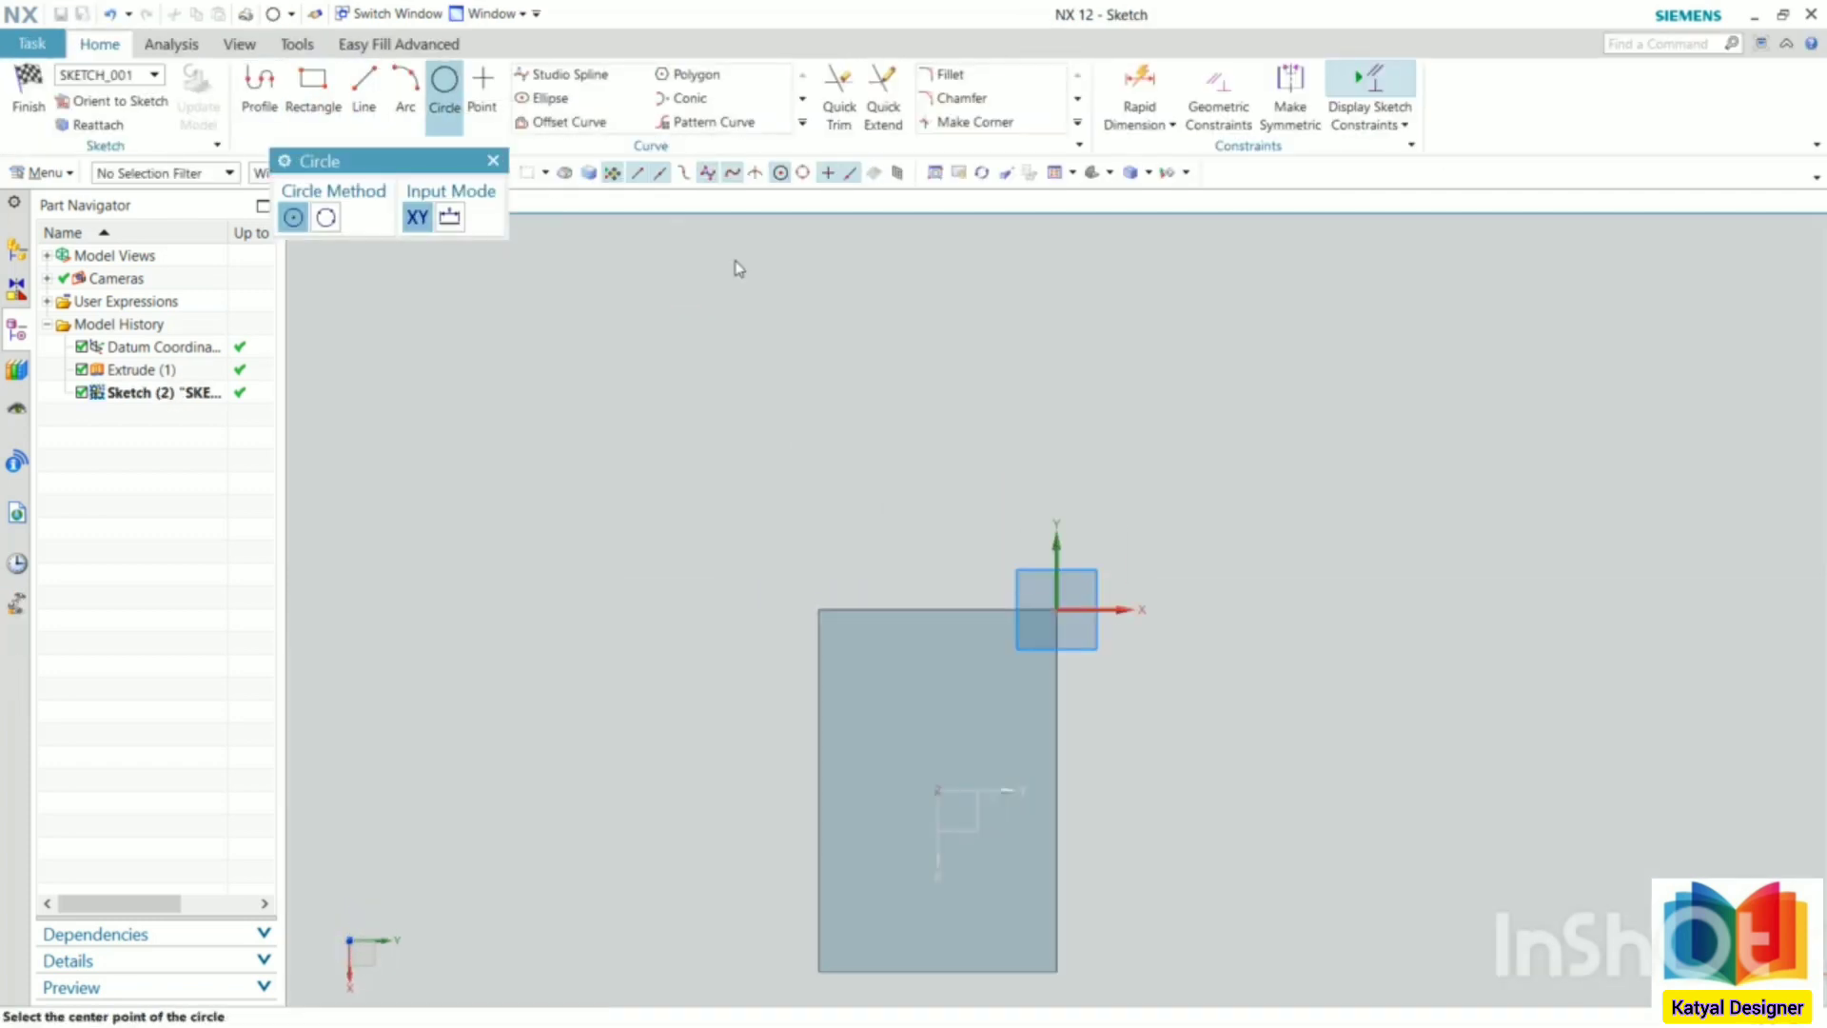
pyautogui.click(969, 663)
pyautogui.click(983, 640)
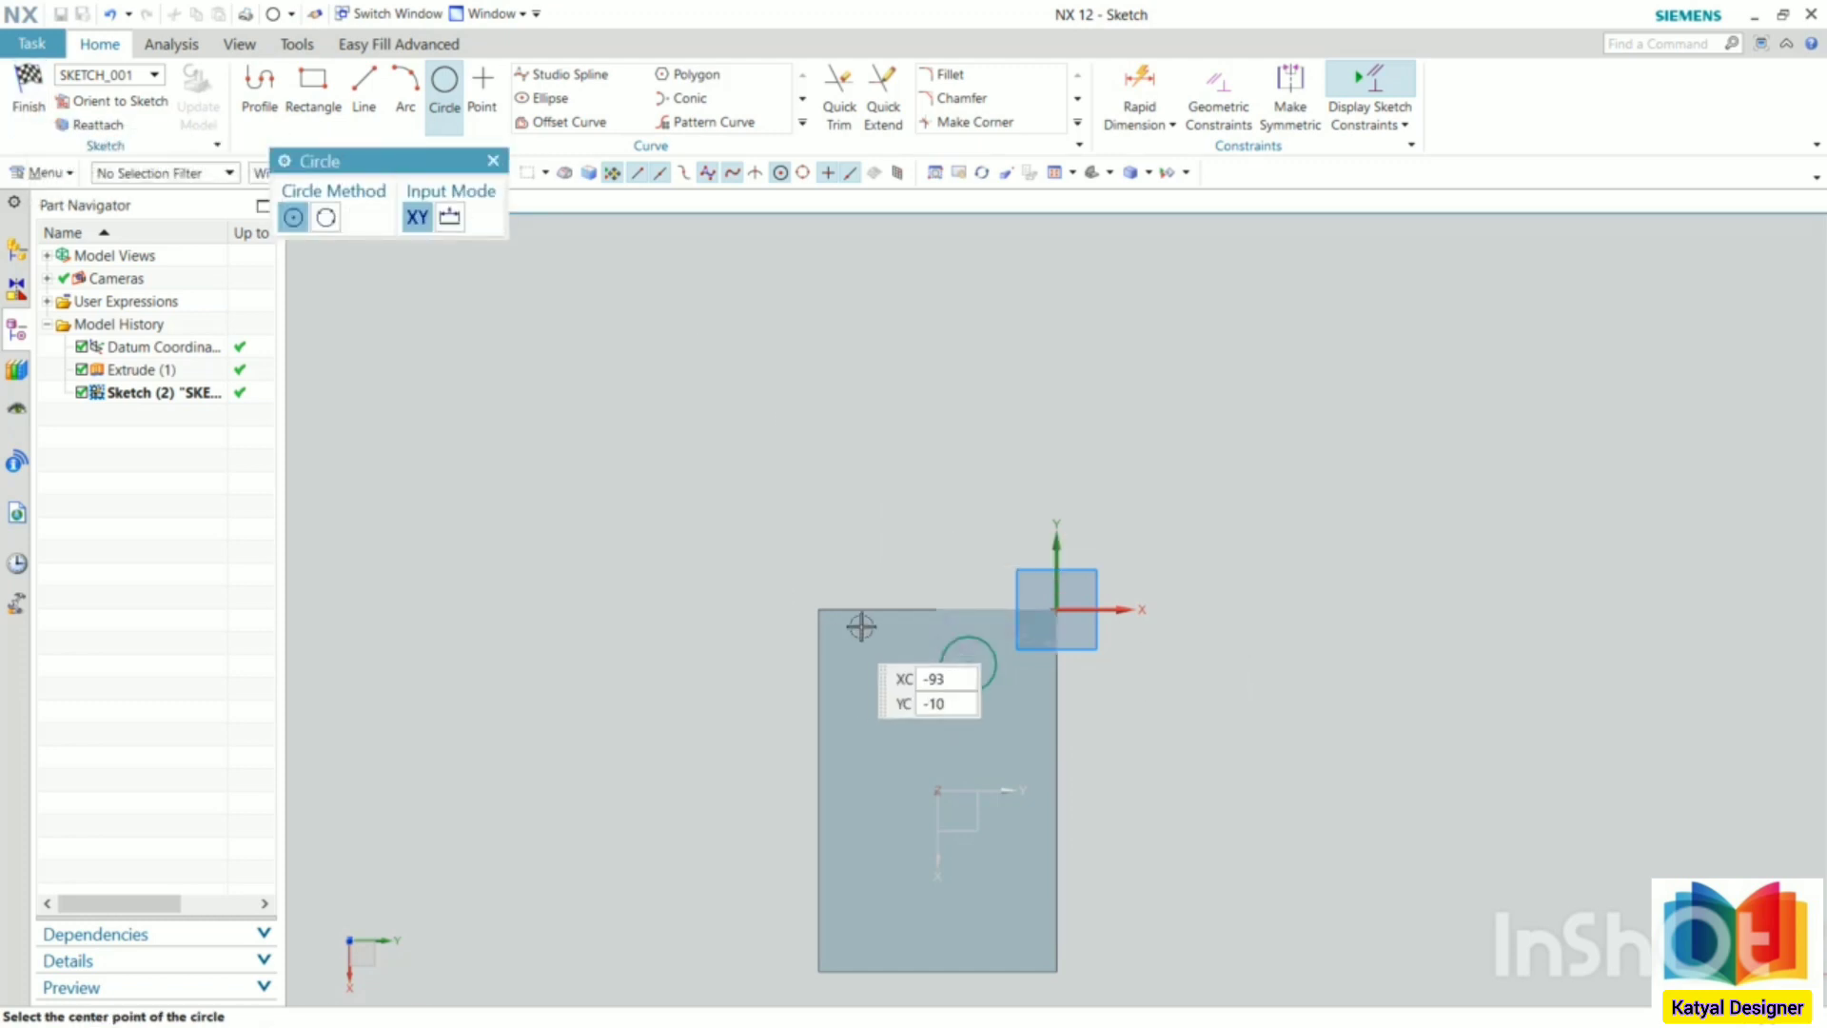
pyautogui.click(40, 113)
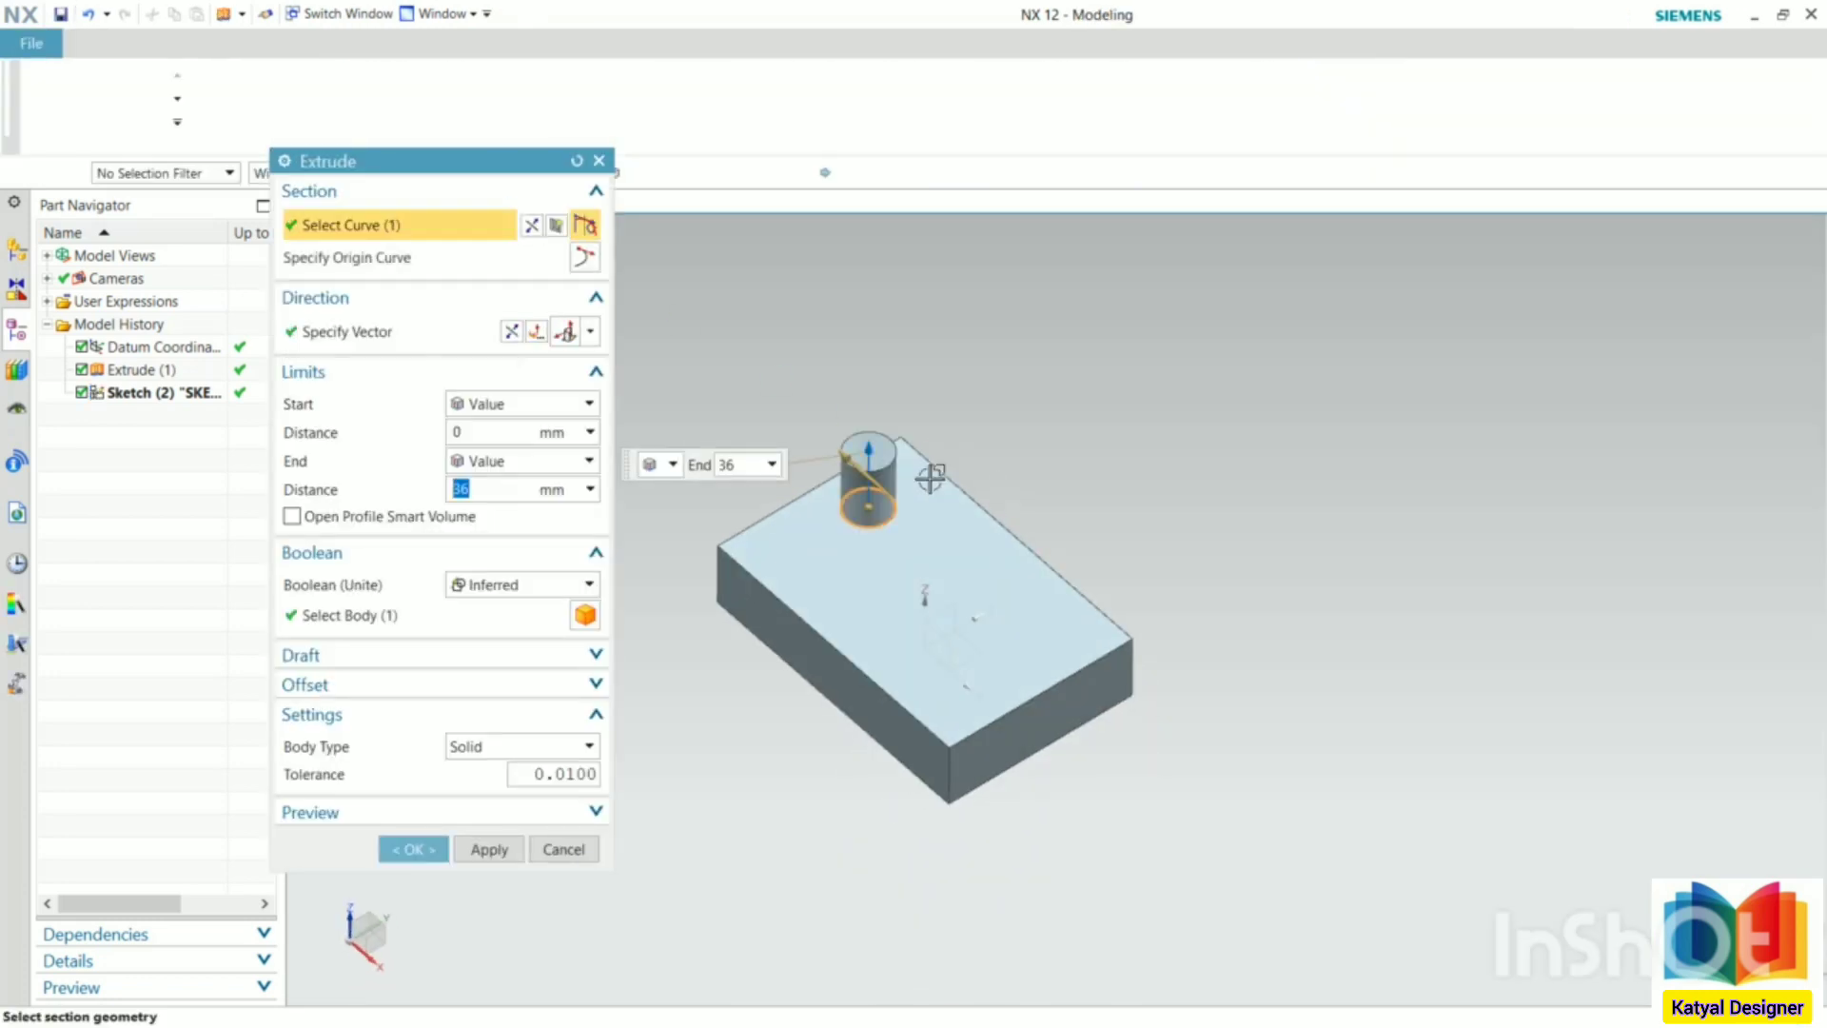
pyautogui.click(416, 847)
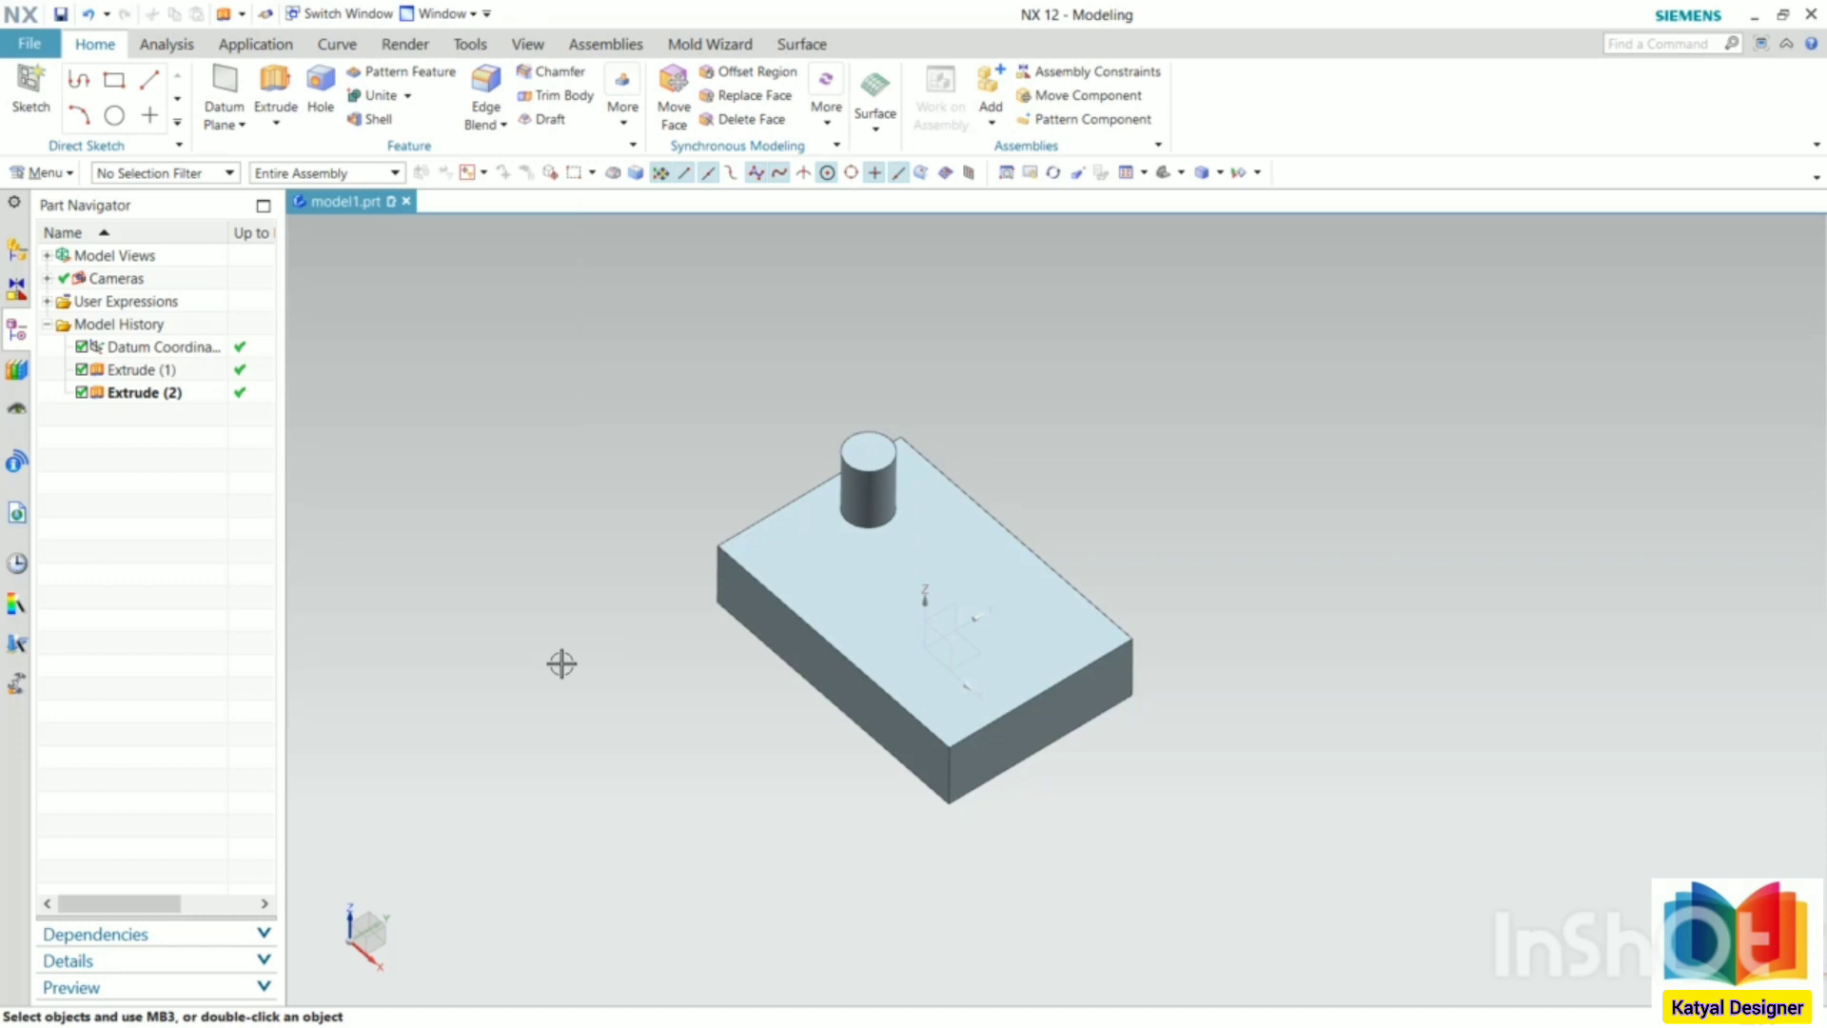
pyautogui.click(46, 173)
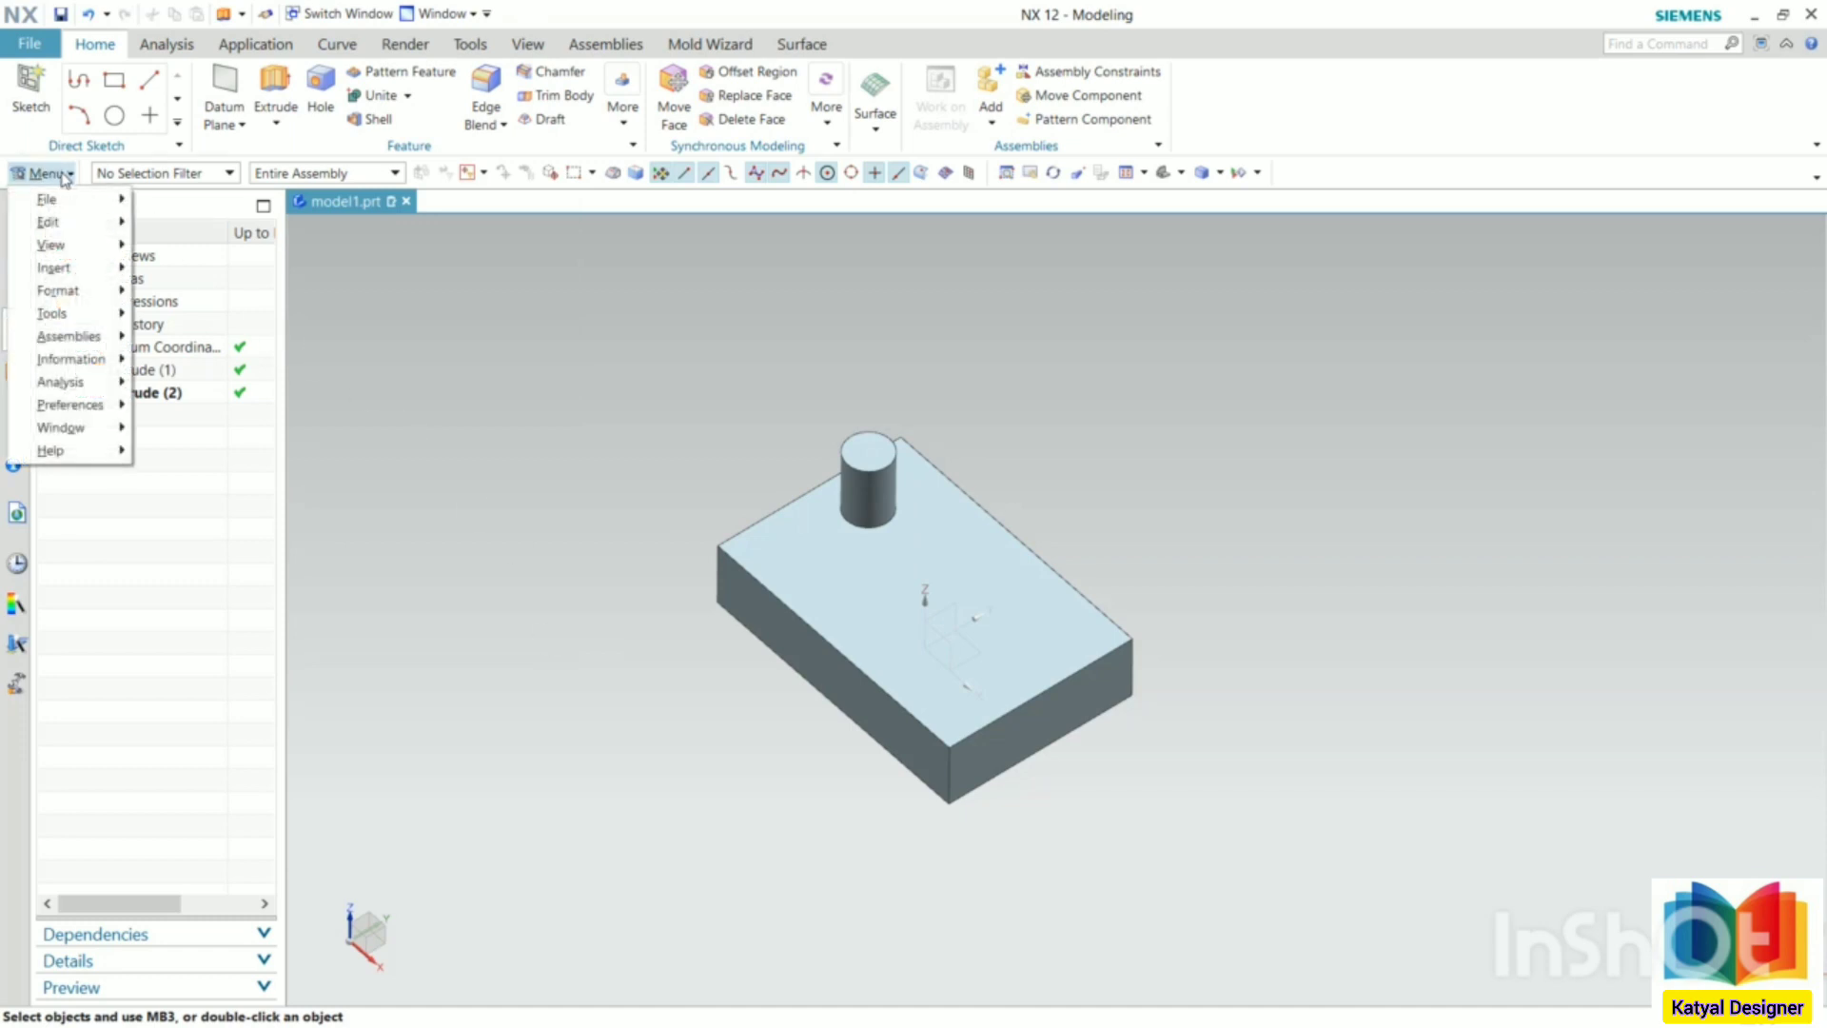
pyautogui.moveTo(52, 222)
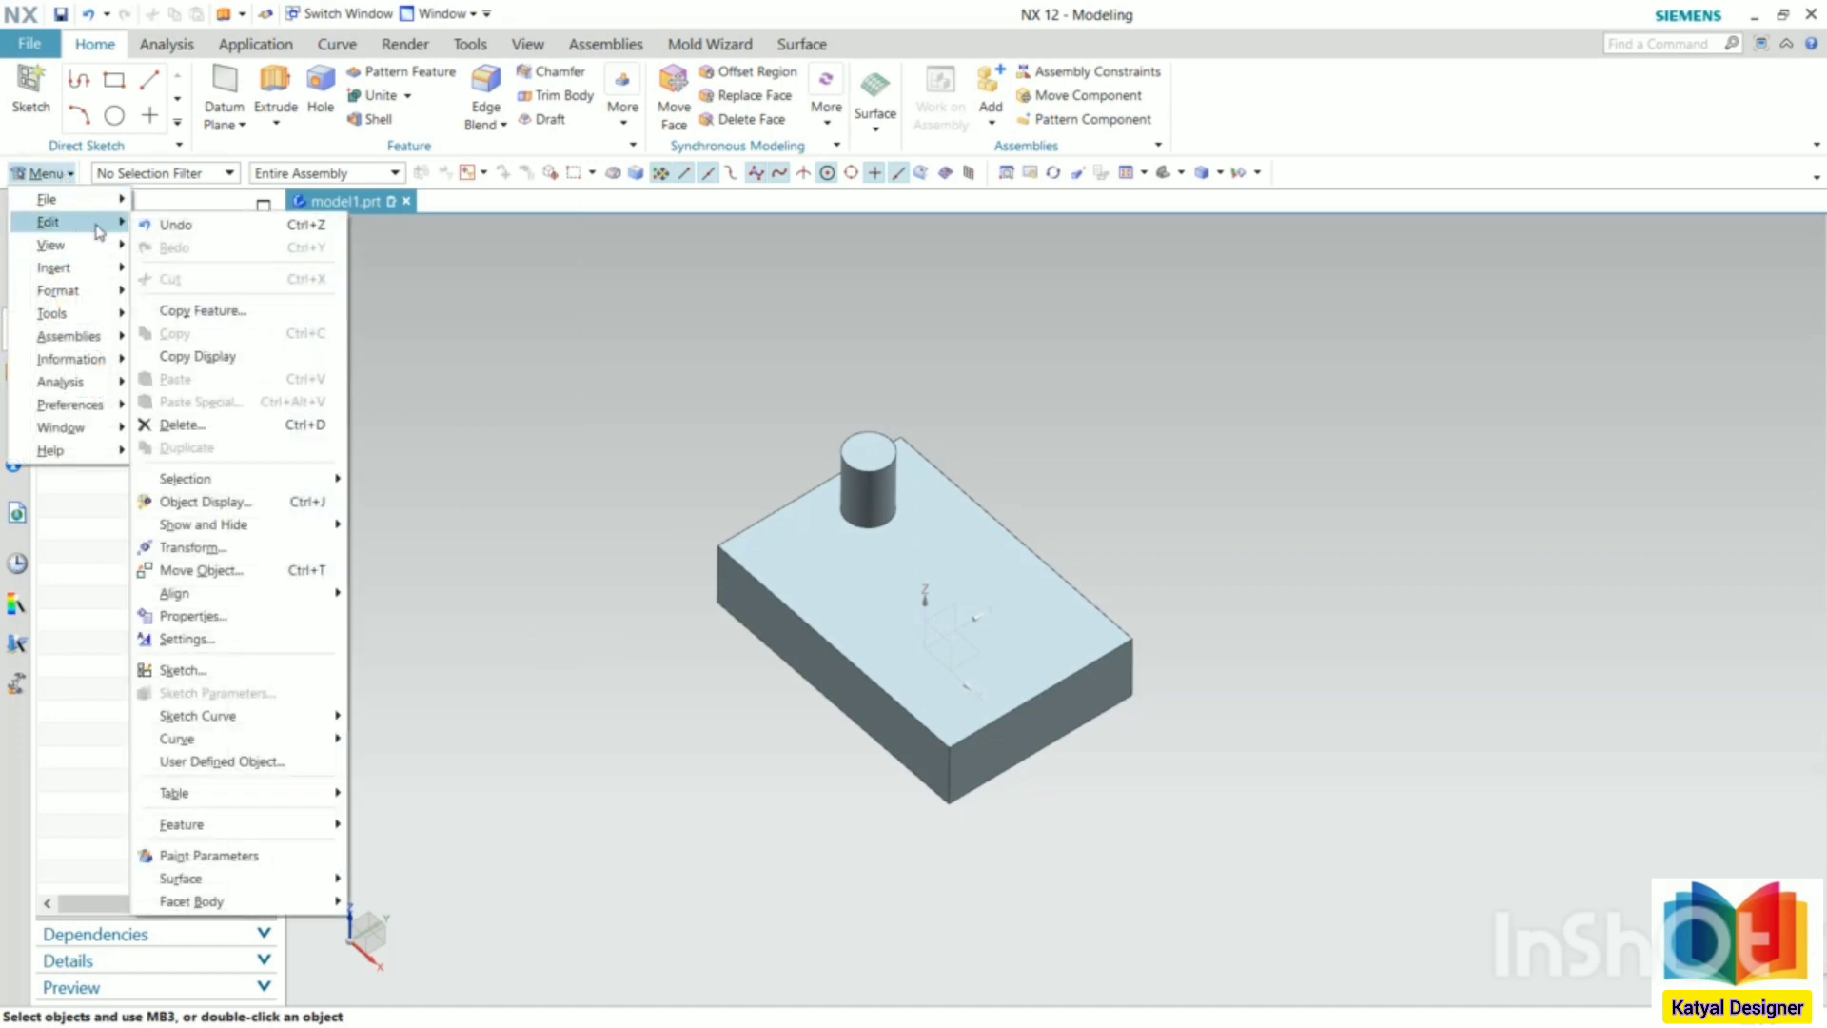
pyautogui.click(241, 571)
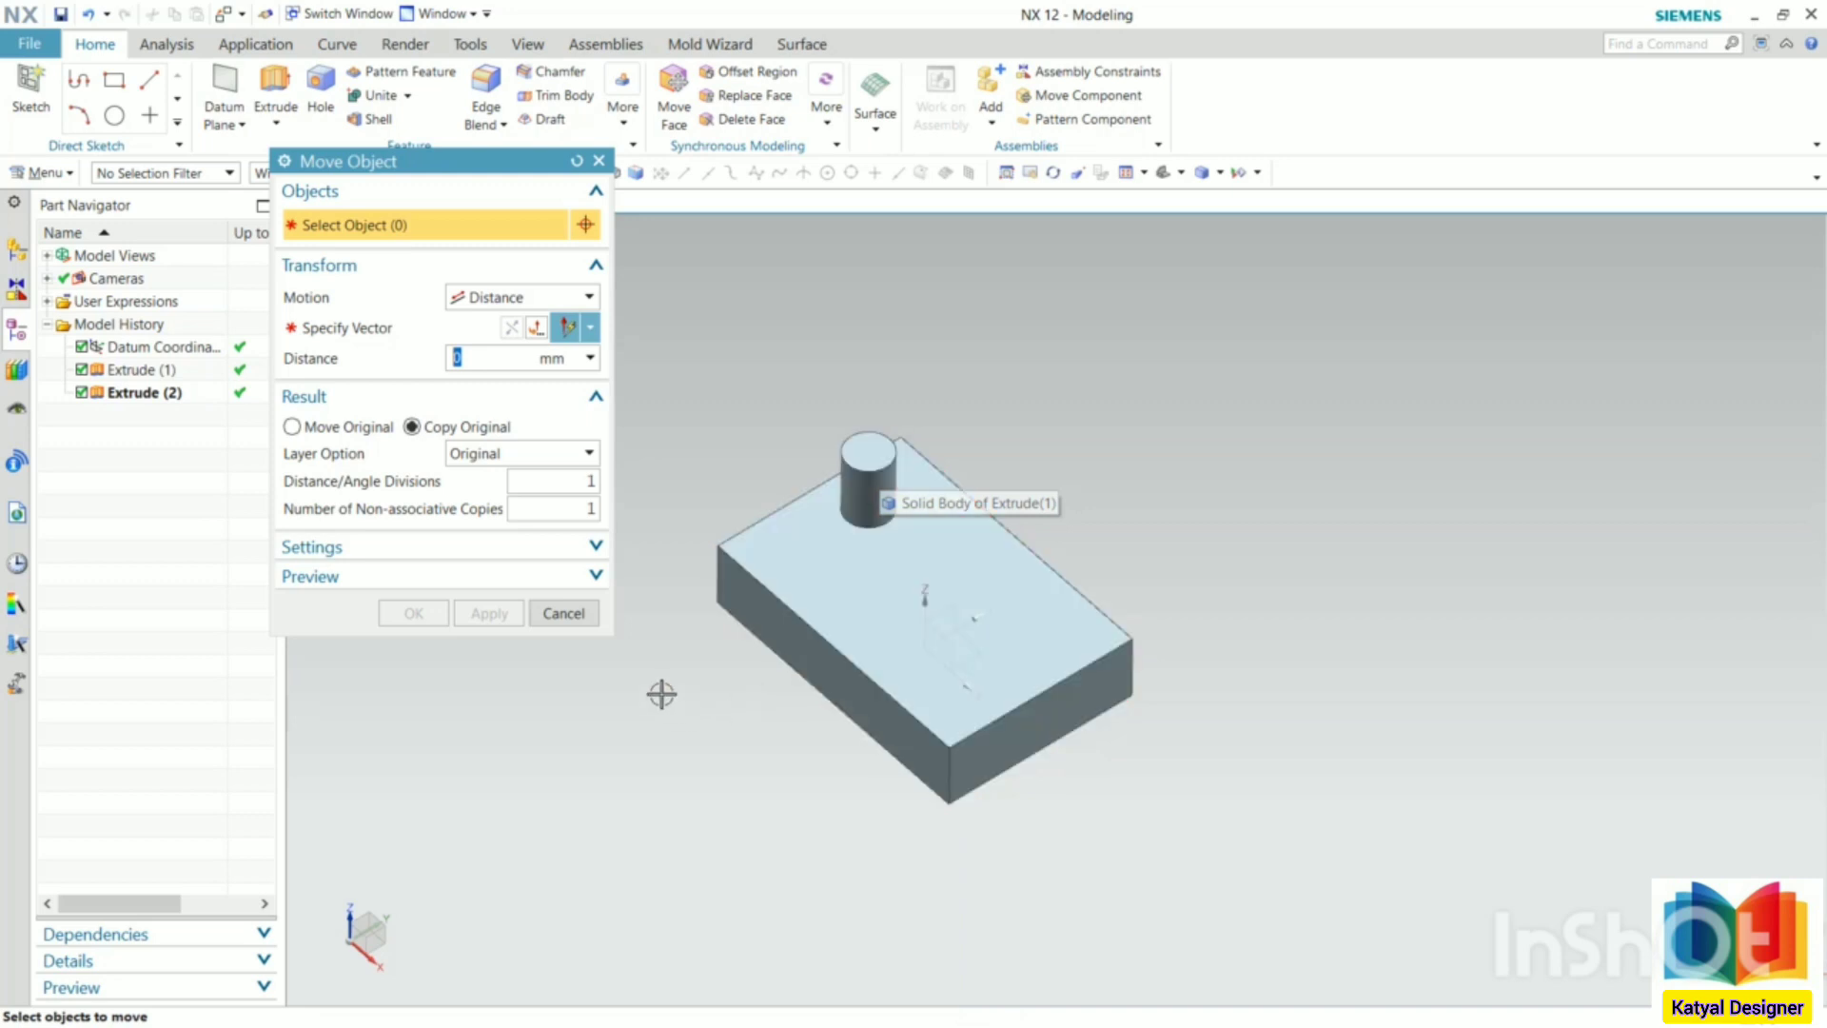
pyautogui.click(576, 617)
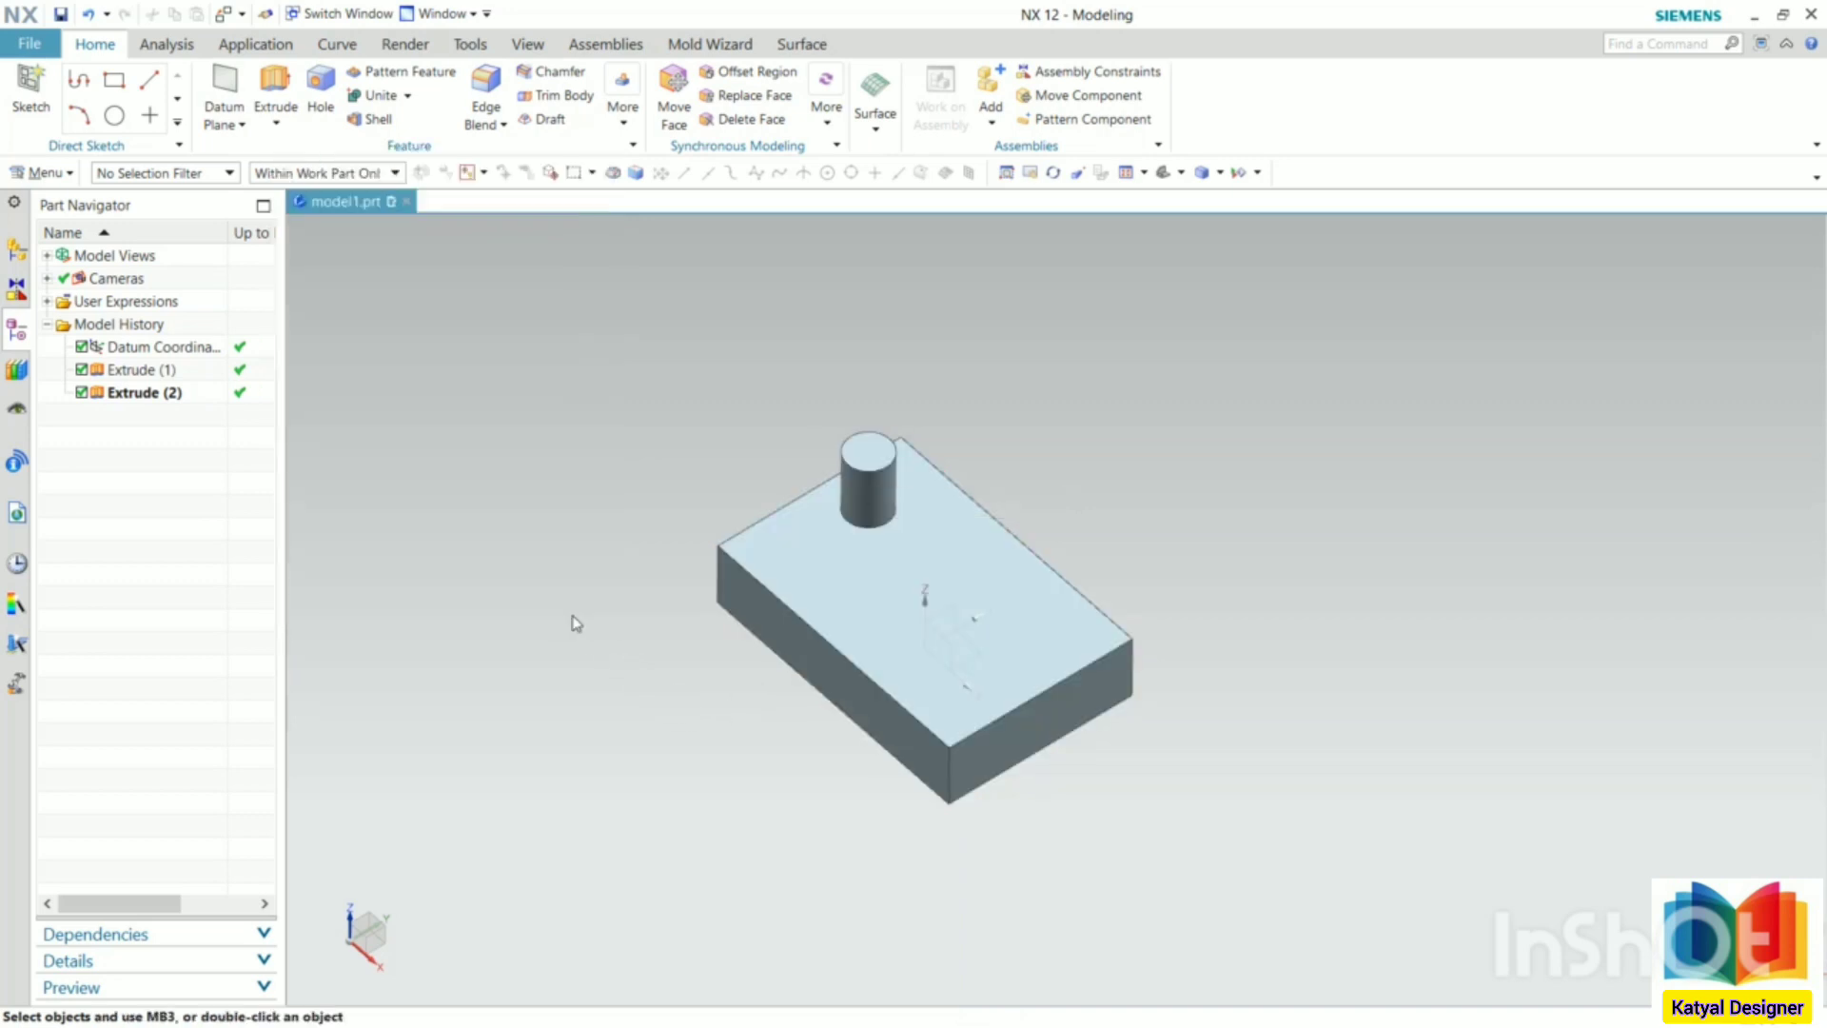
# - Edit the cylinder's extrude and set its Boolean to None so it is a body separate from the block
pyautogui.click(167, 396)
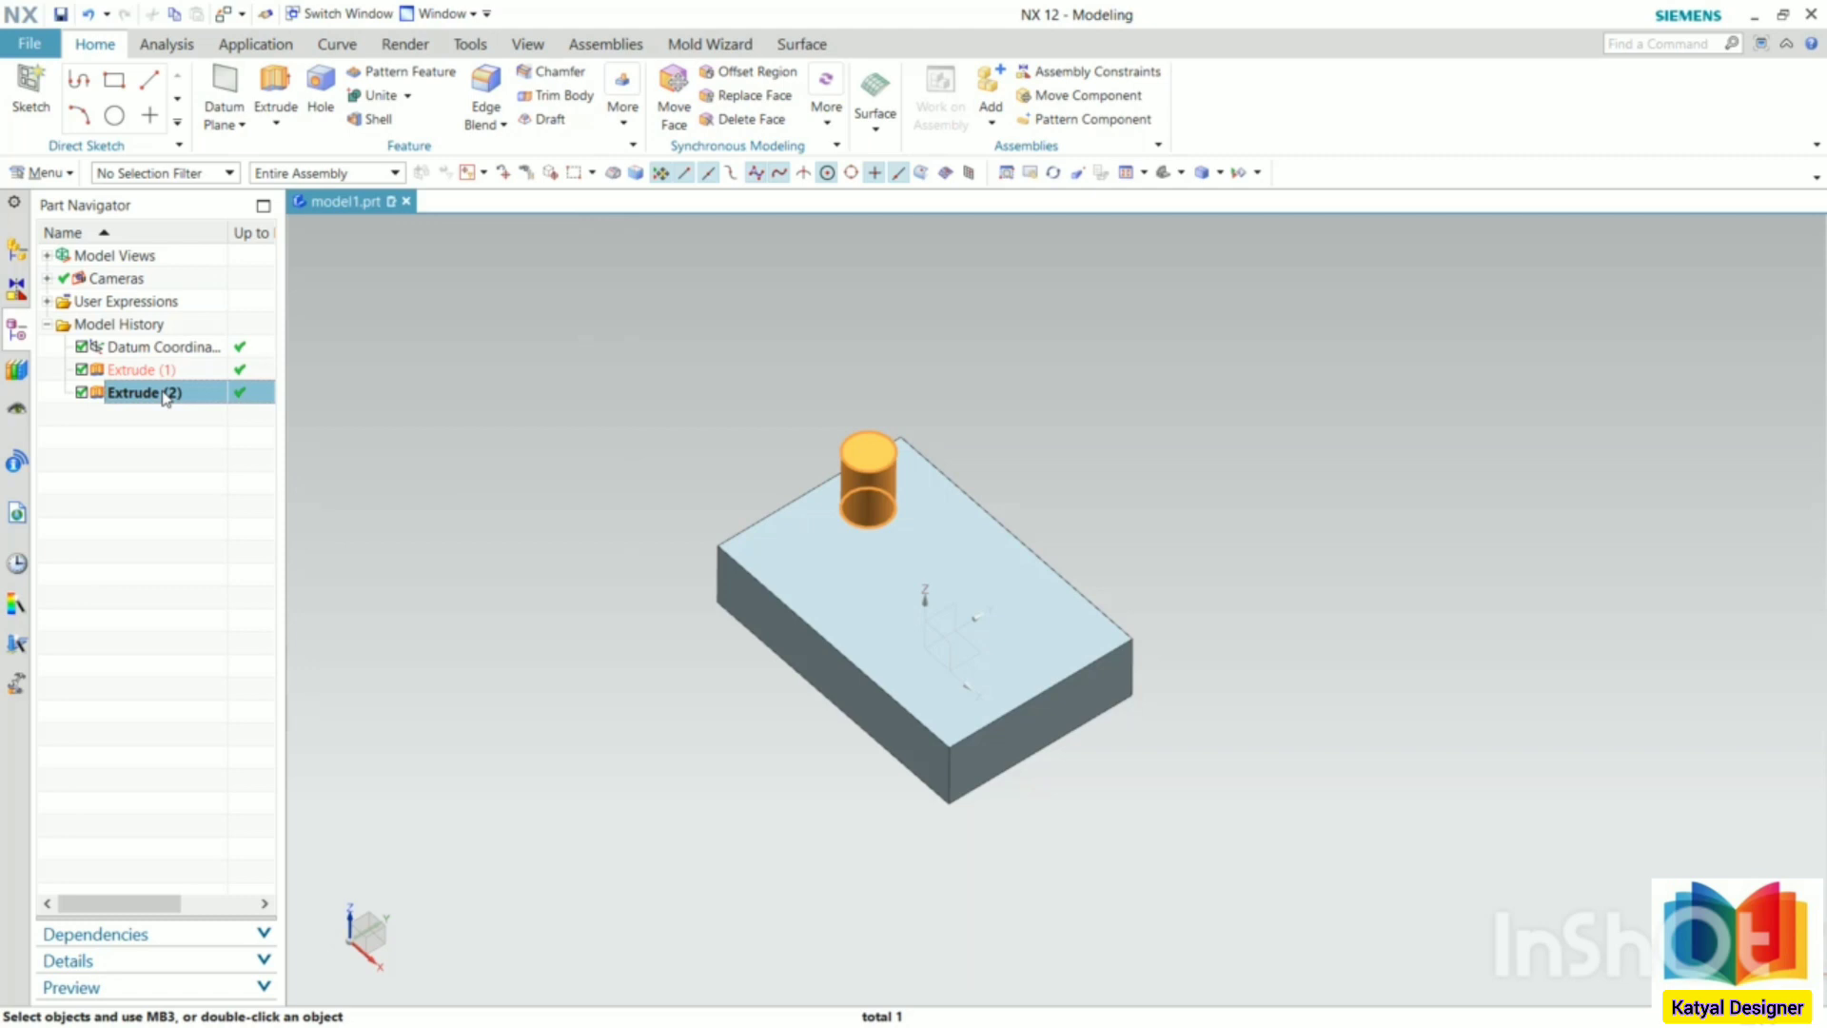
pyautogui.doubleClick(167, 396)
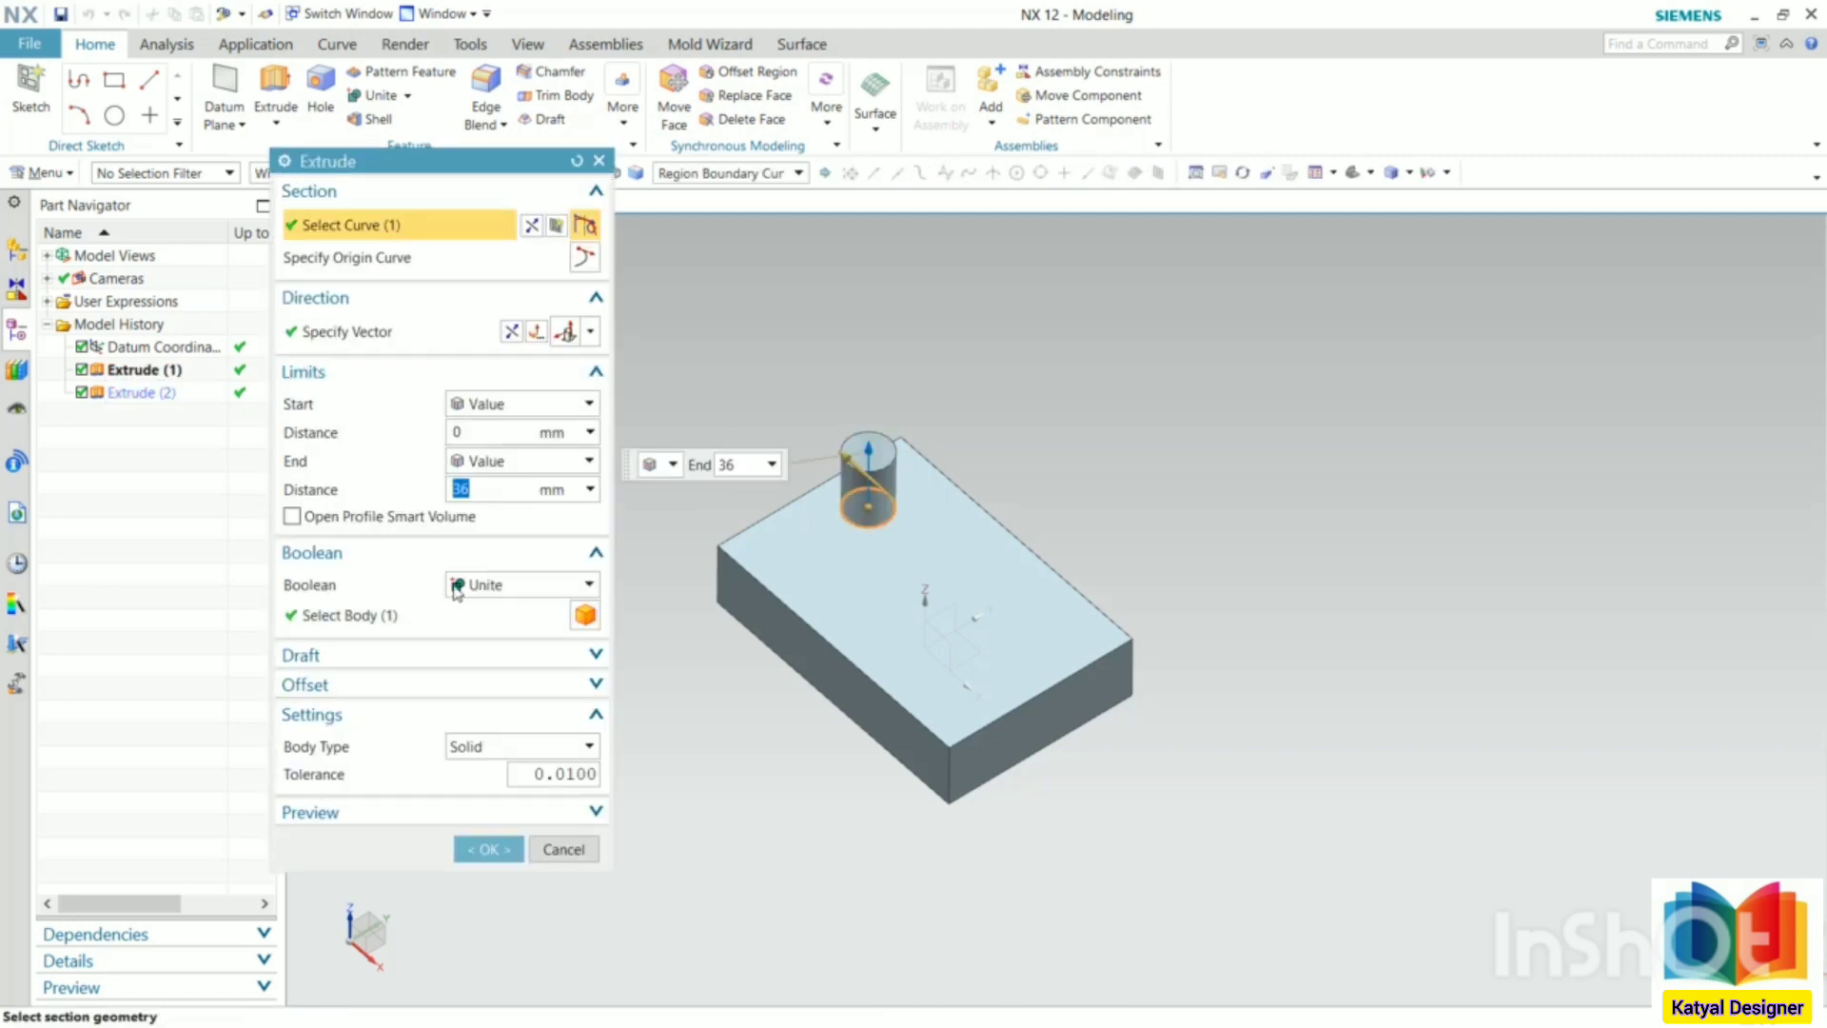
pyautogui.click(514, 585)
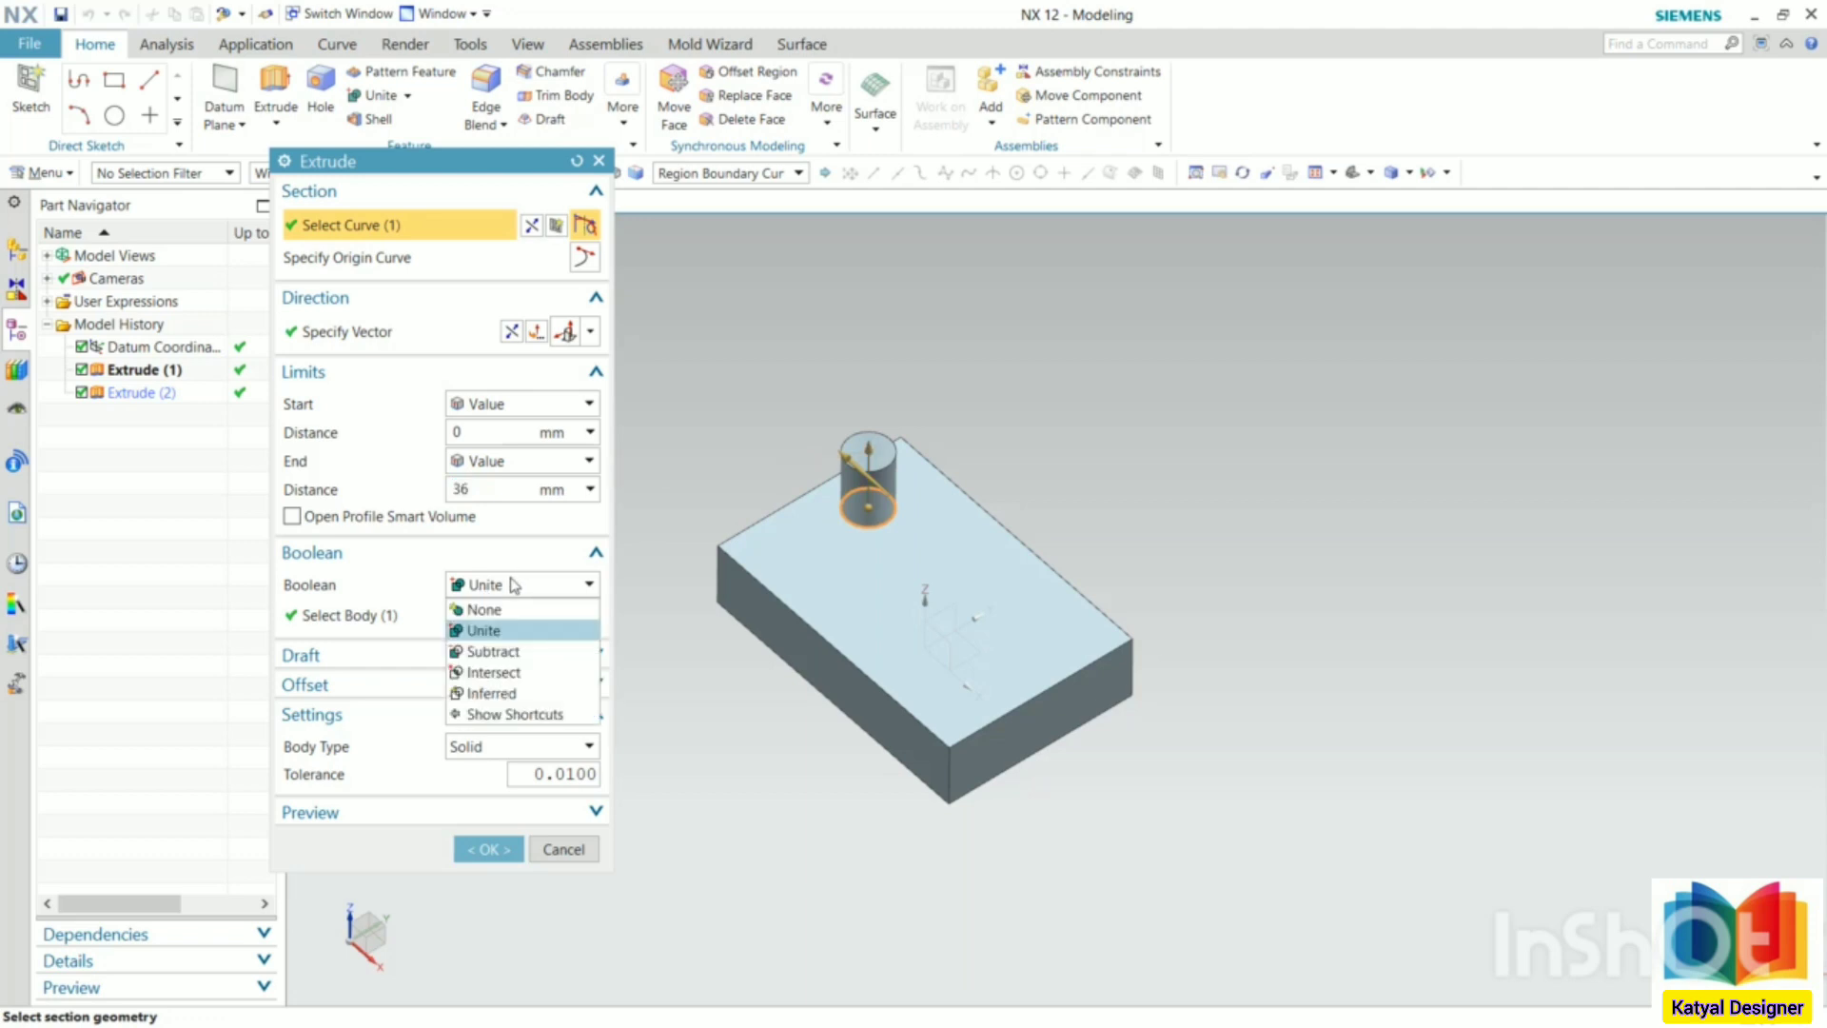
pyautogui.click(491, 610)
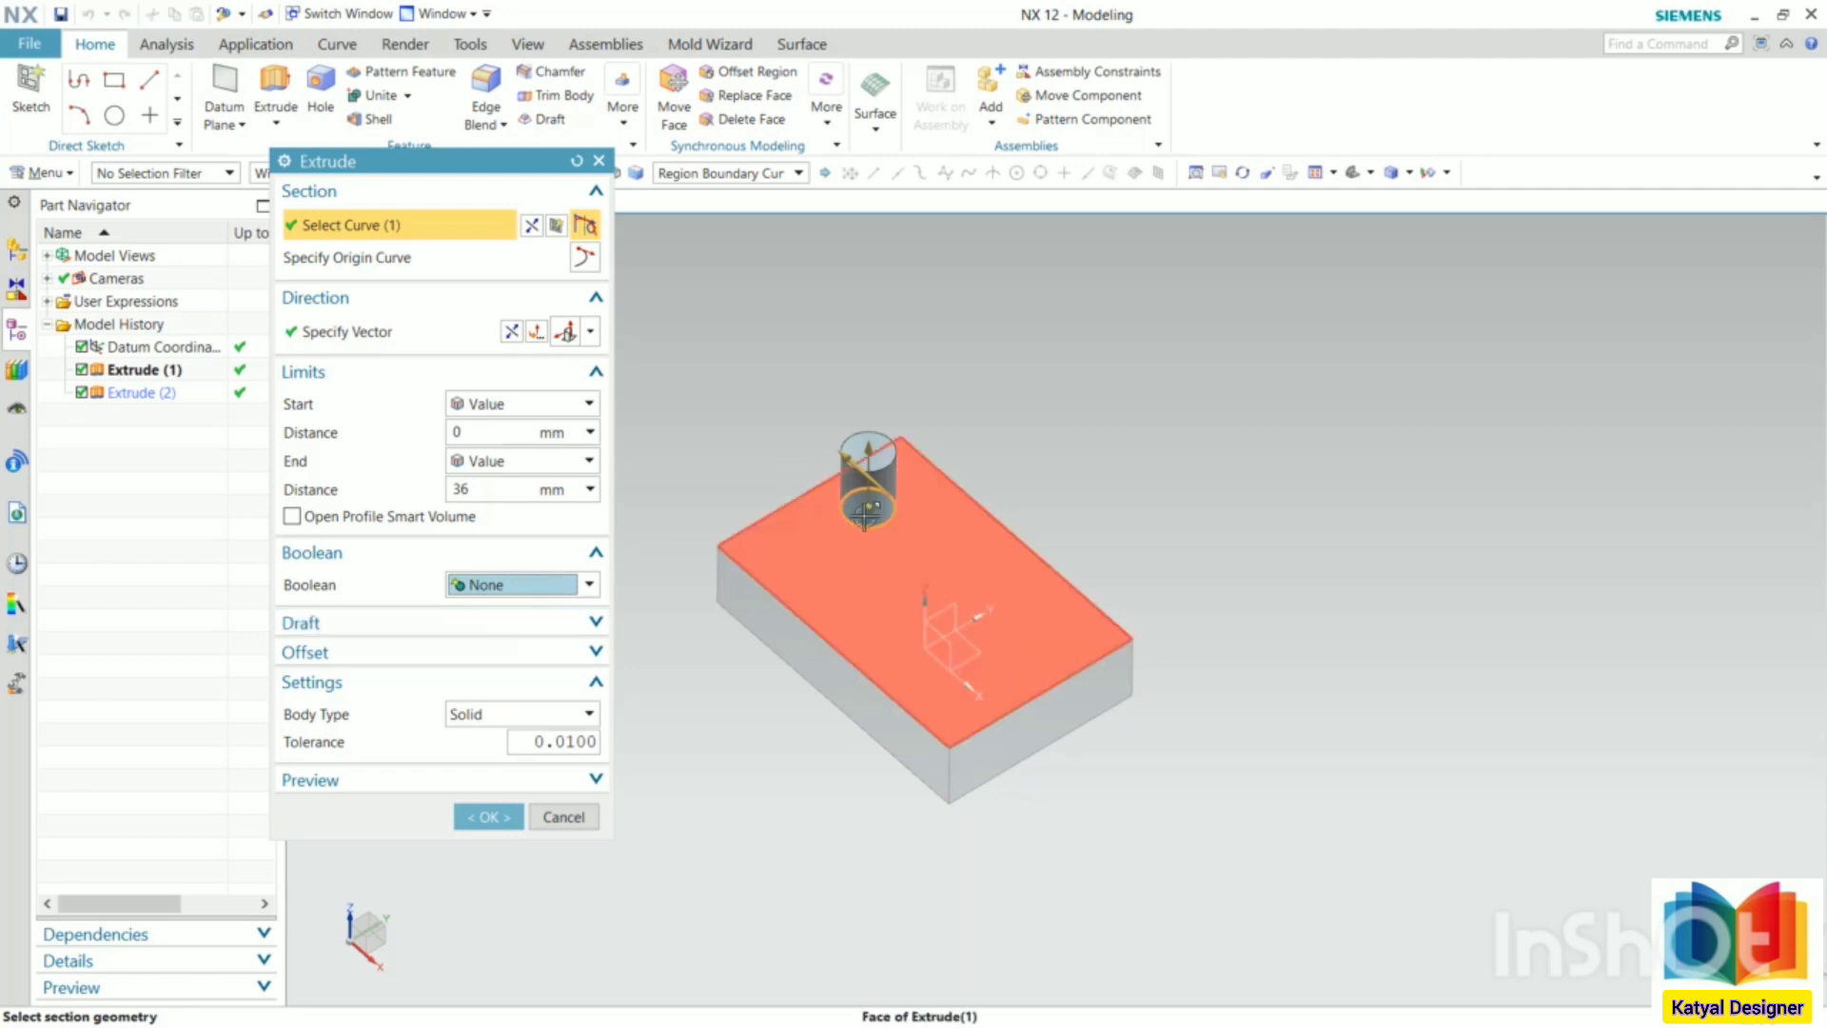
pyautogui.click(506, 824)
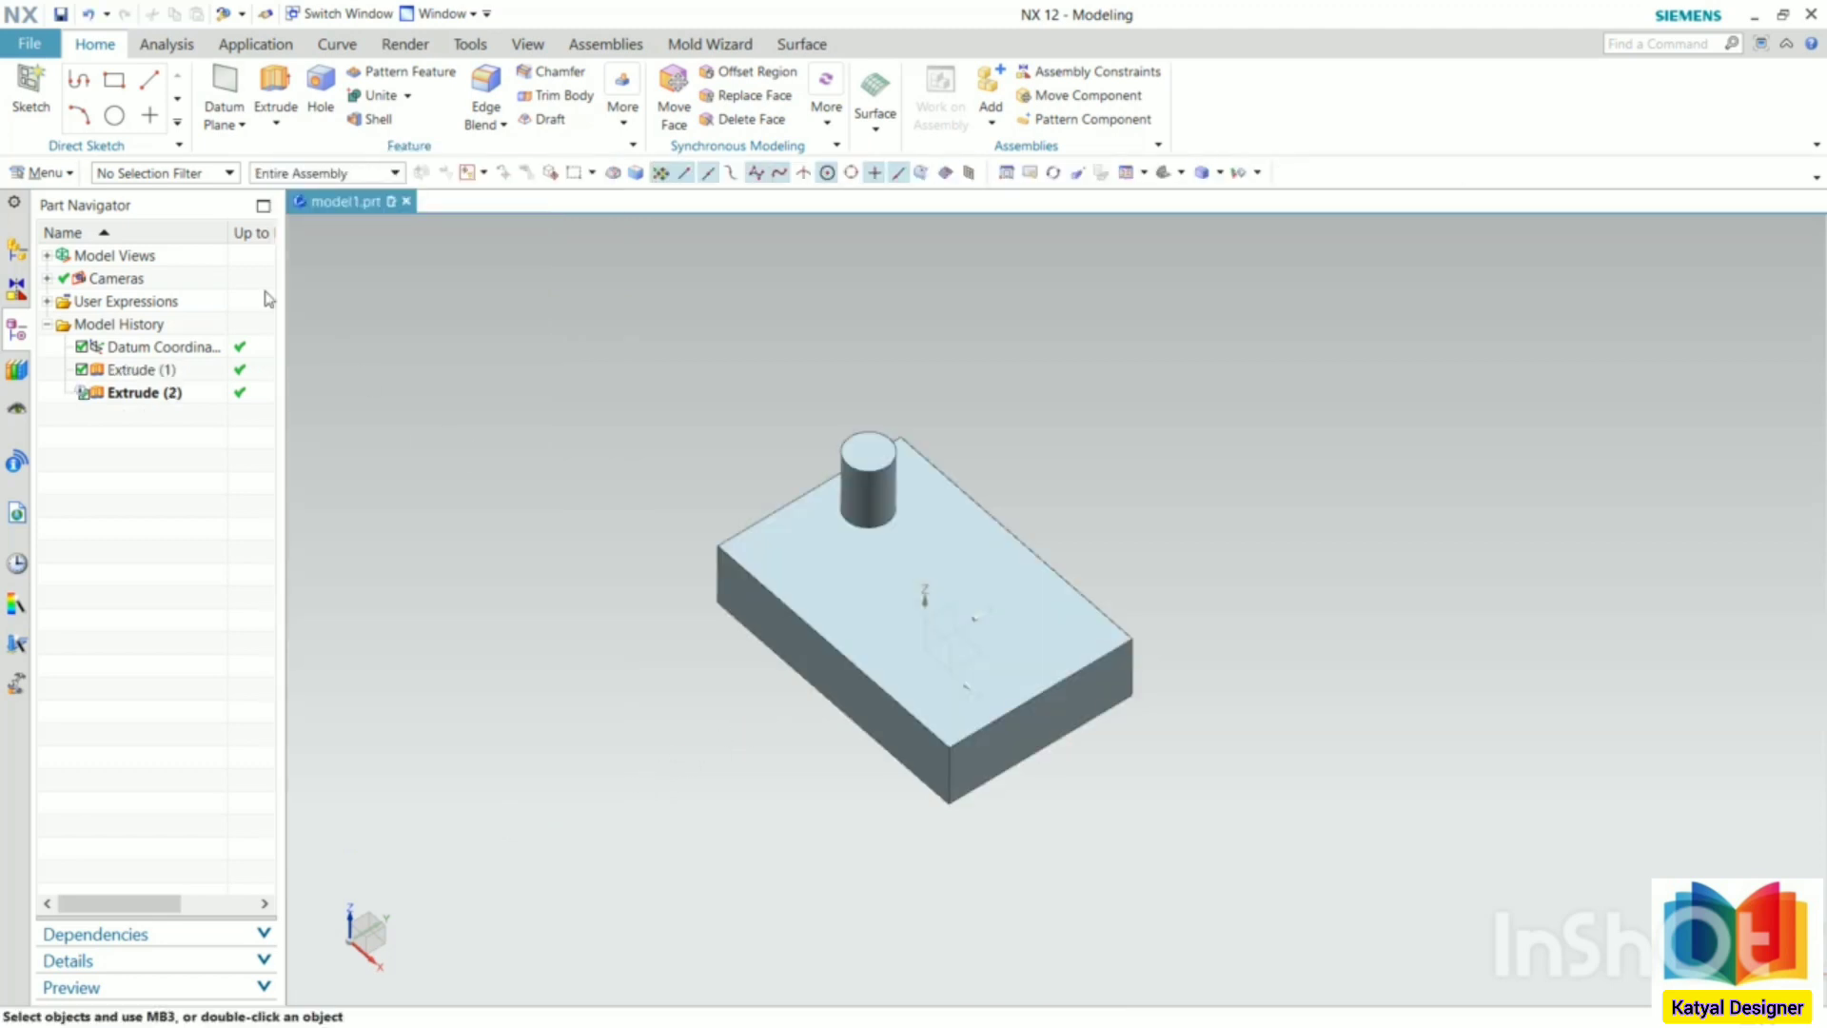
# - Start Move Object on the cylinder's solid body with the motion defined by Distance
pyautogui.click(68, 175)
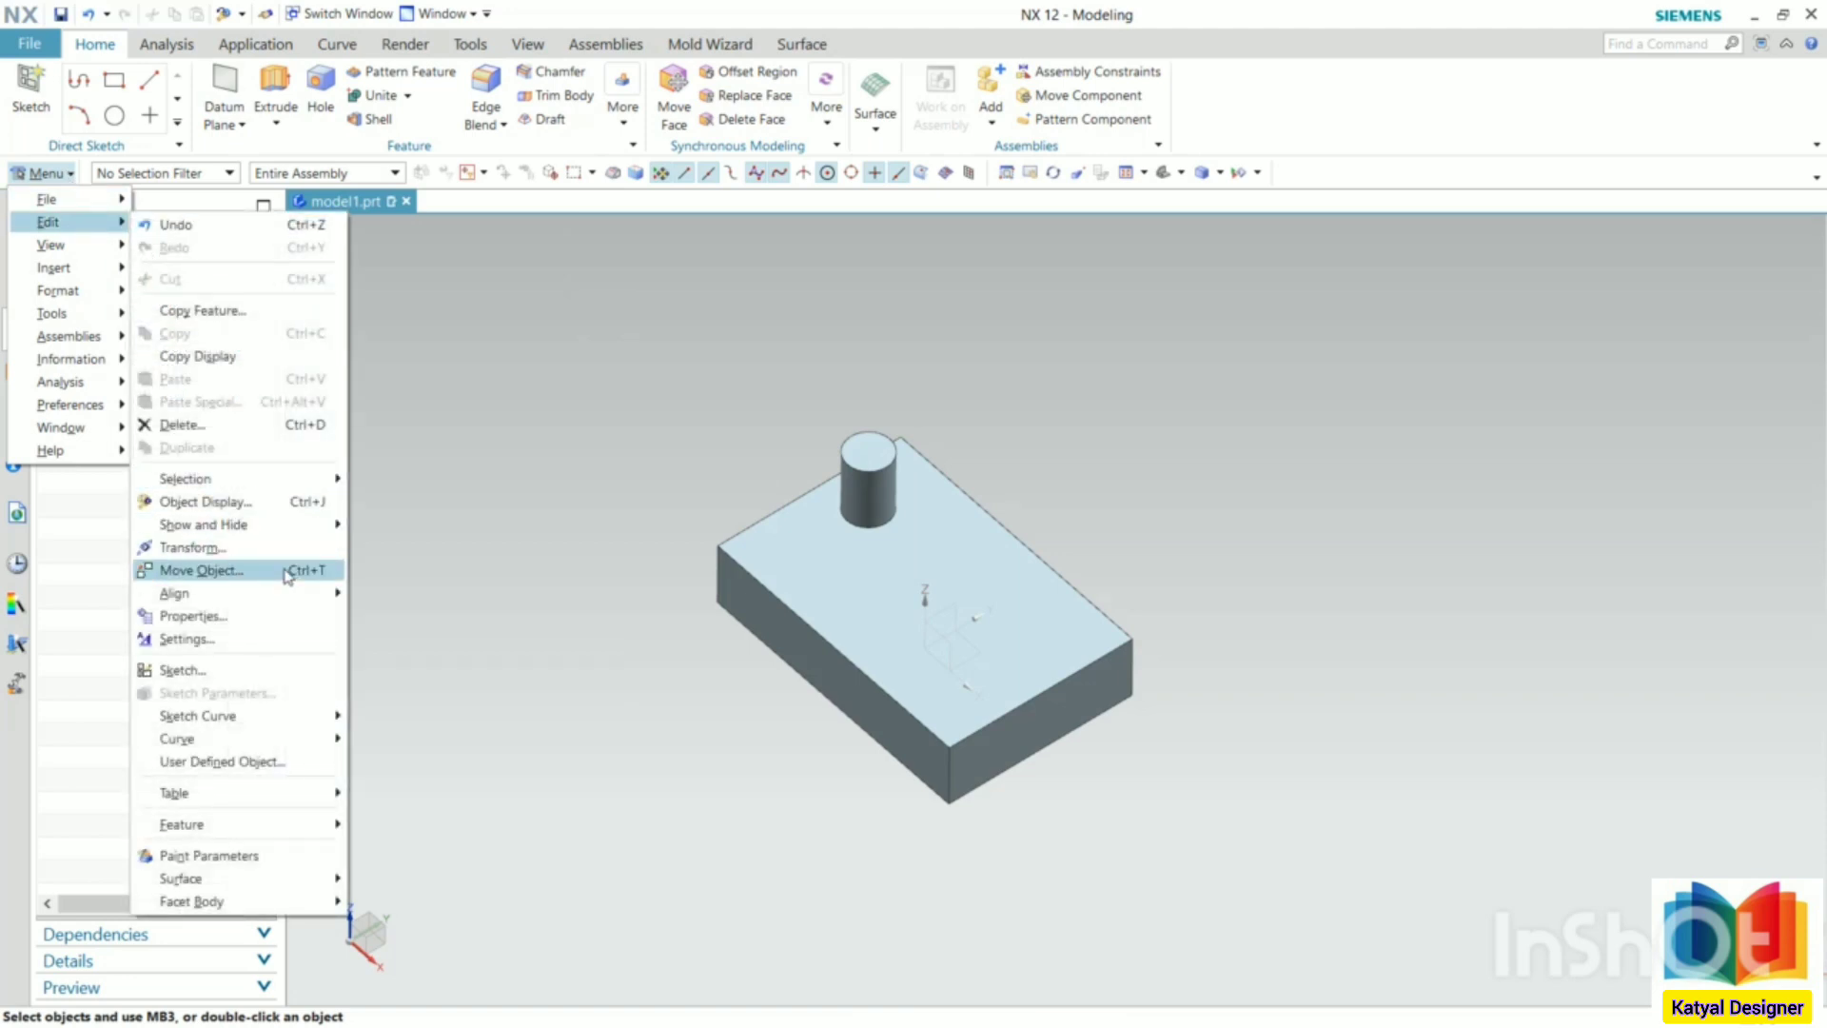
pyautogui.click(286, 571)
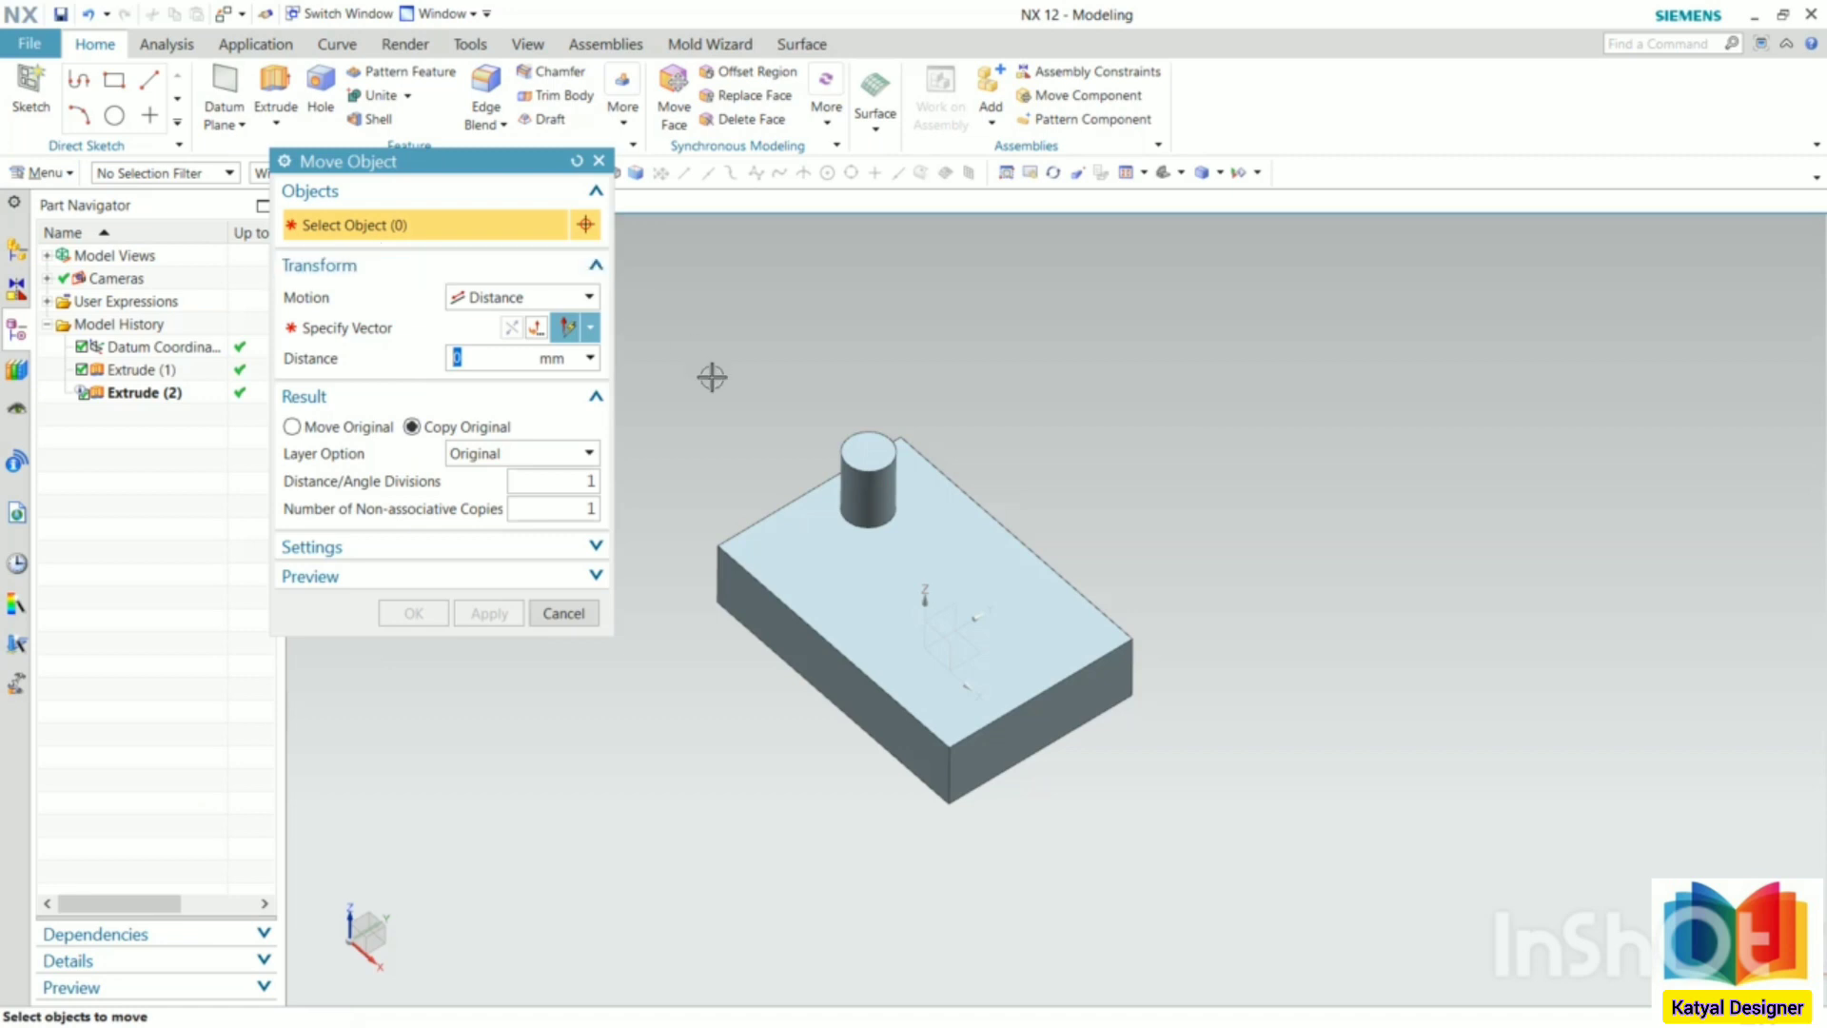
pyautogui.click(876, 487)
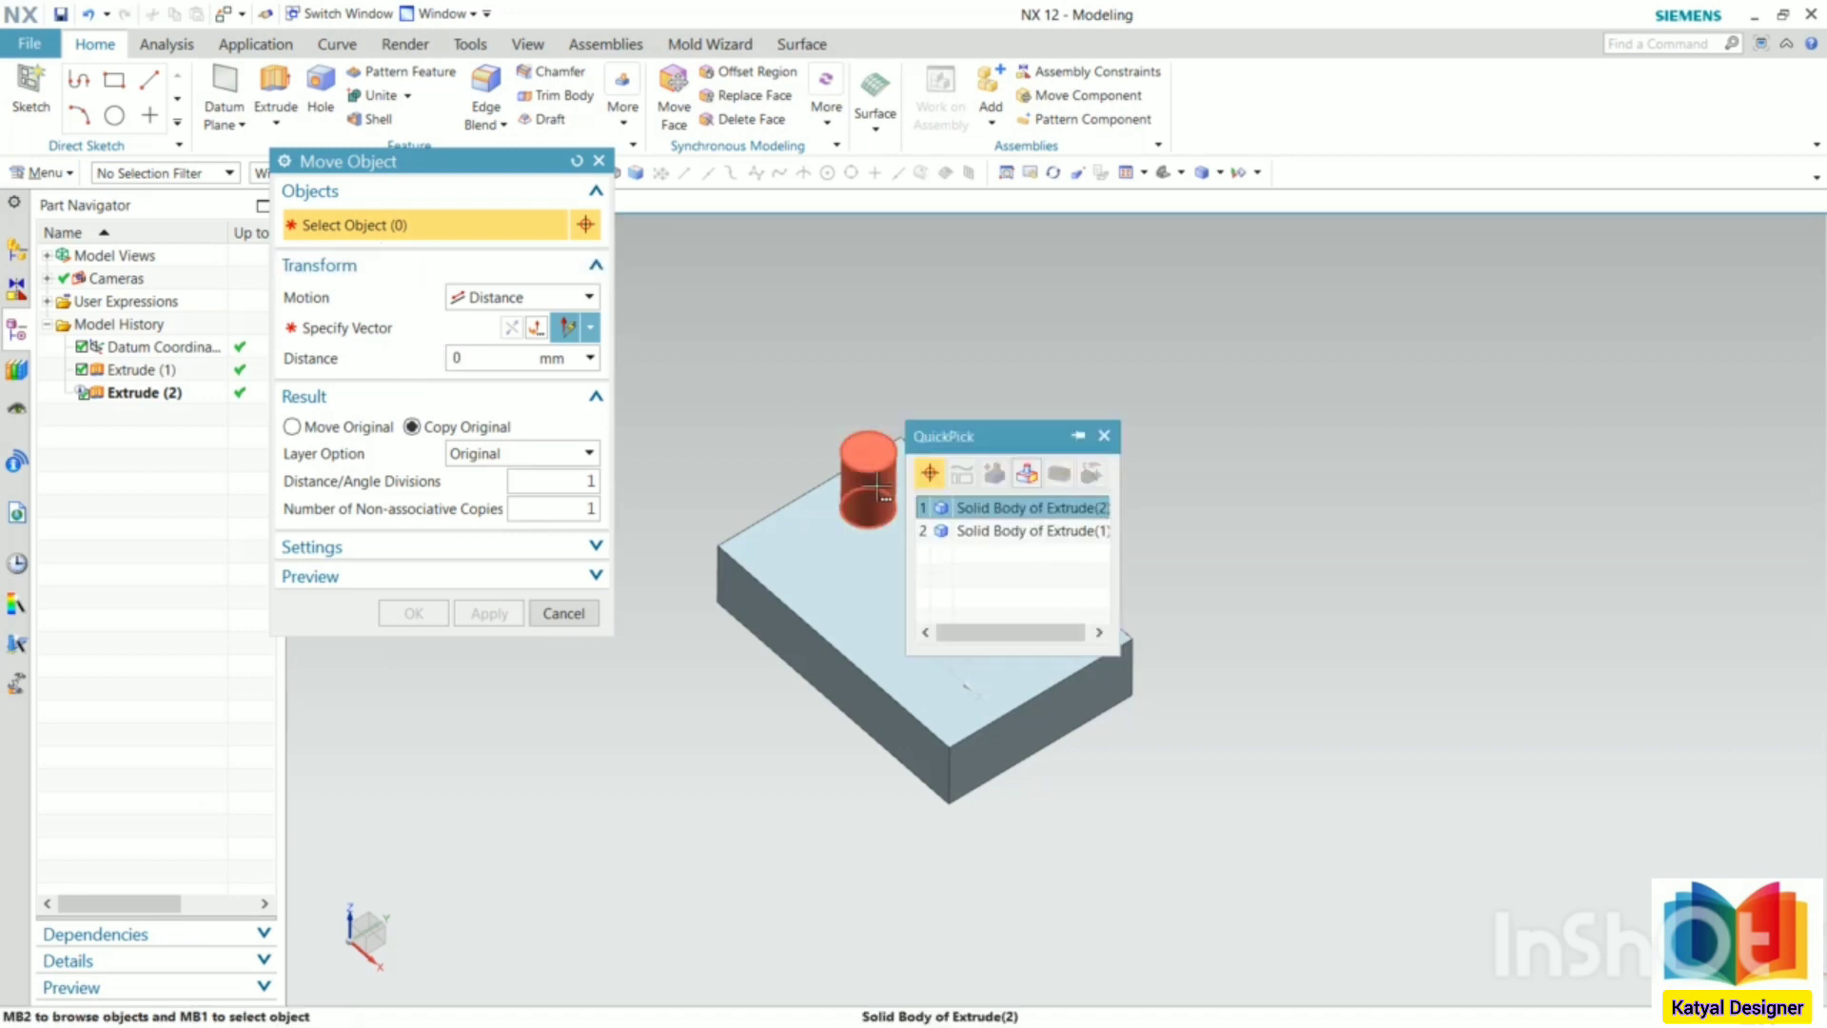
pyautogui.click(959, 505)
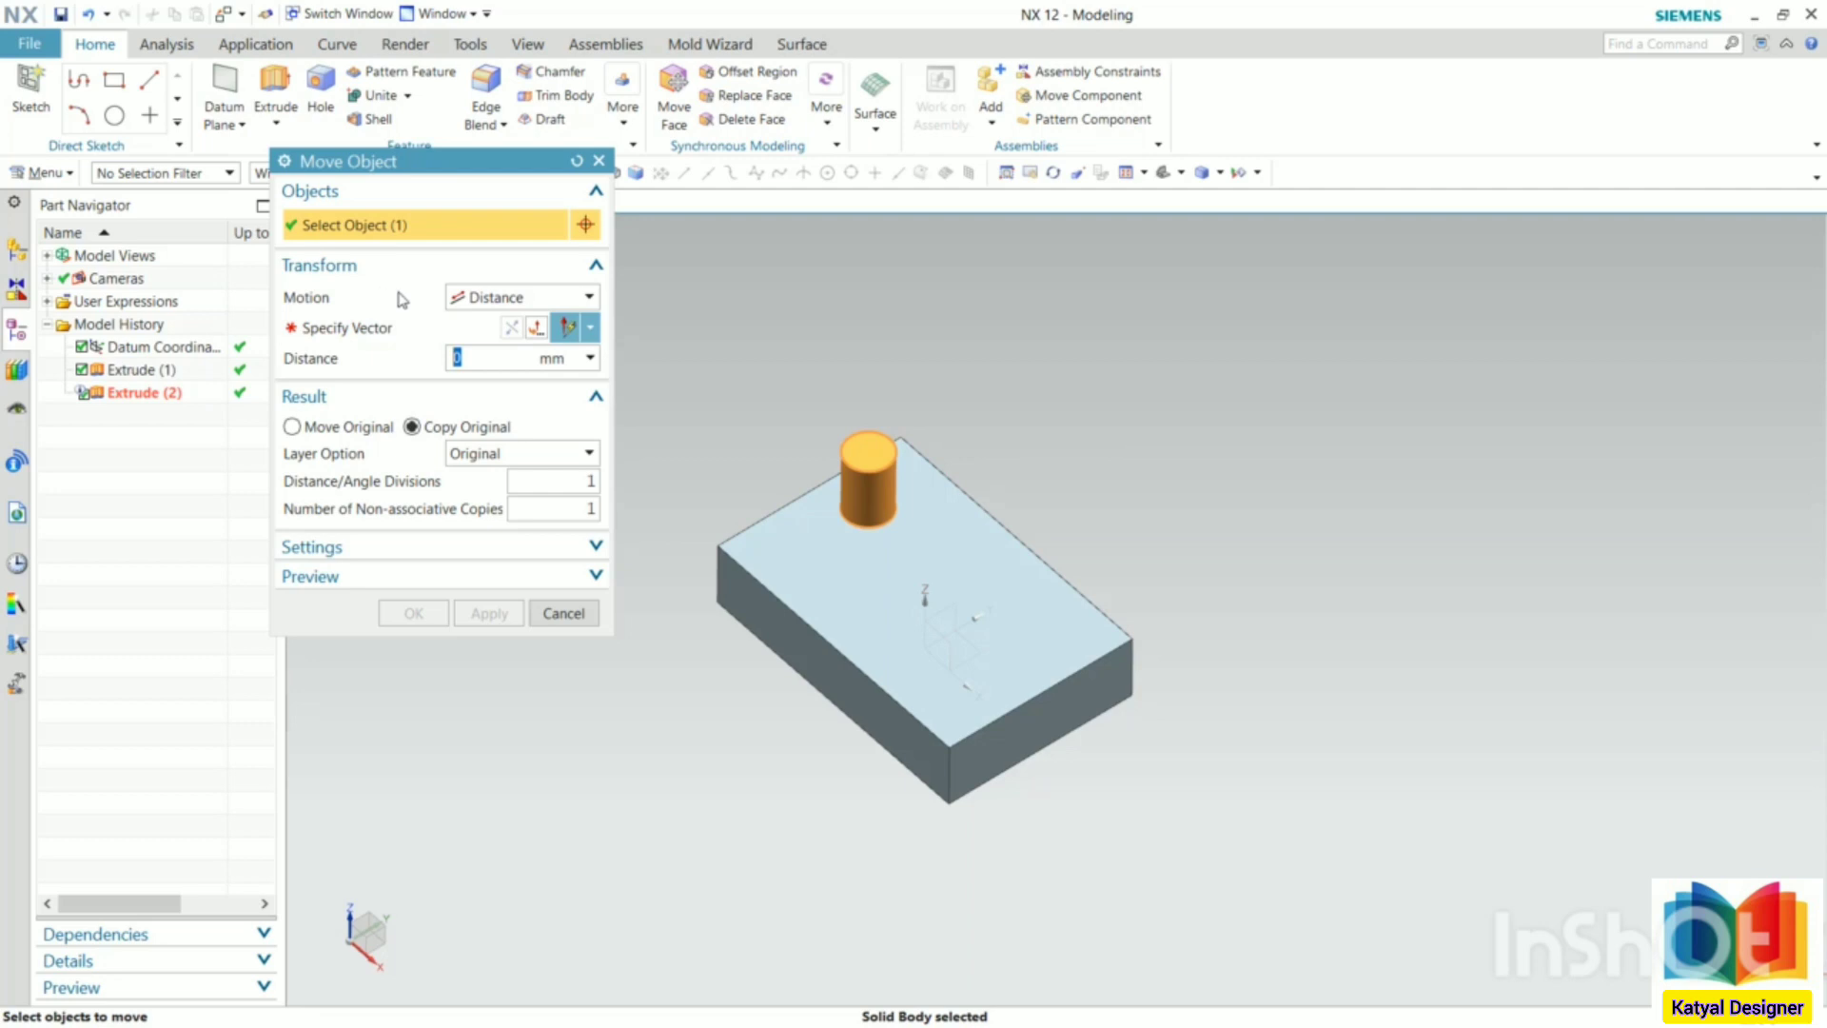
pyautogui.click(498, 299)
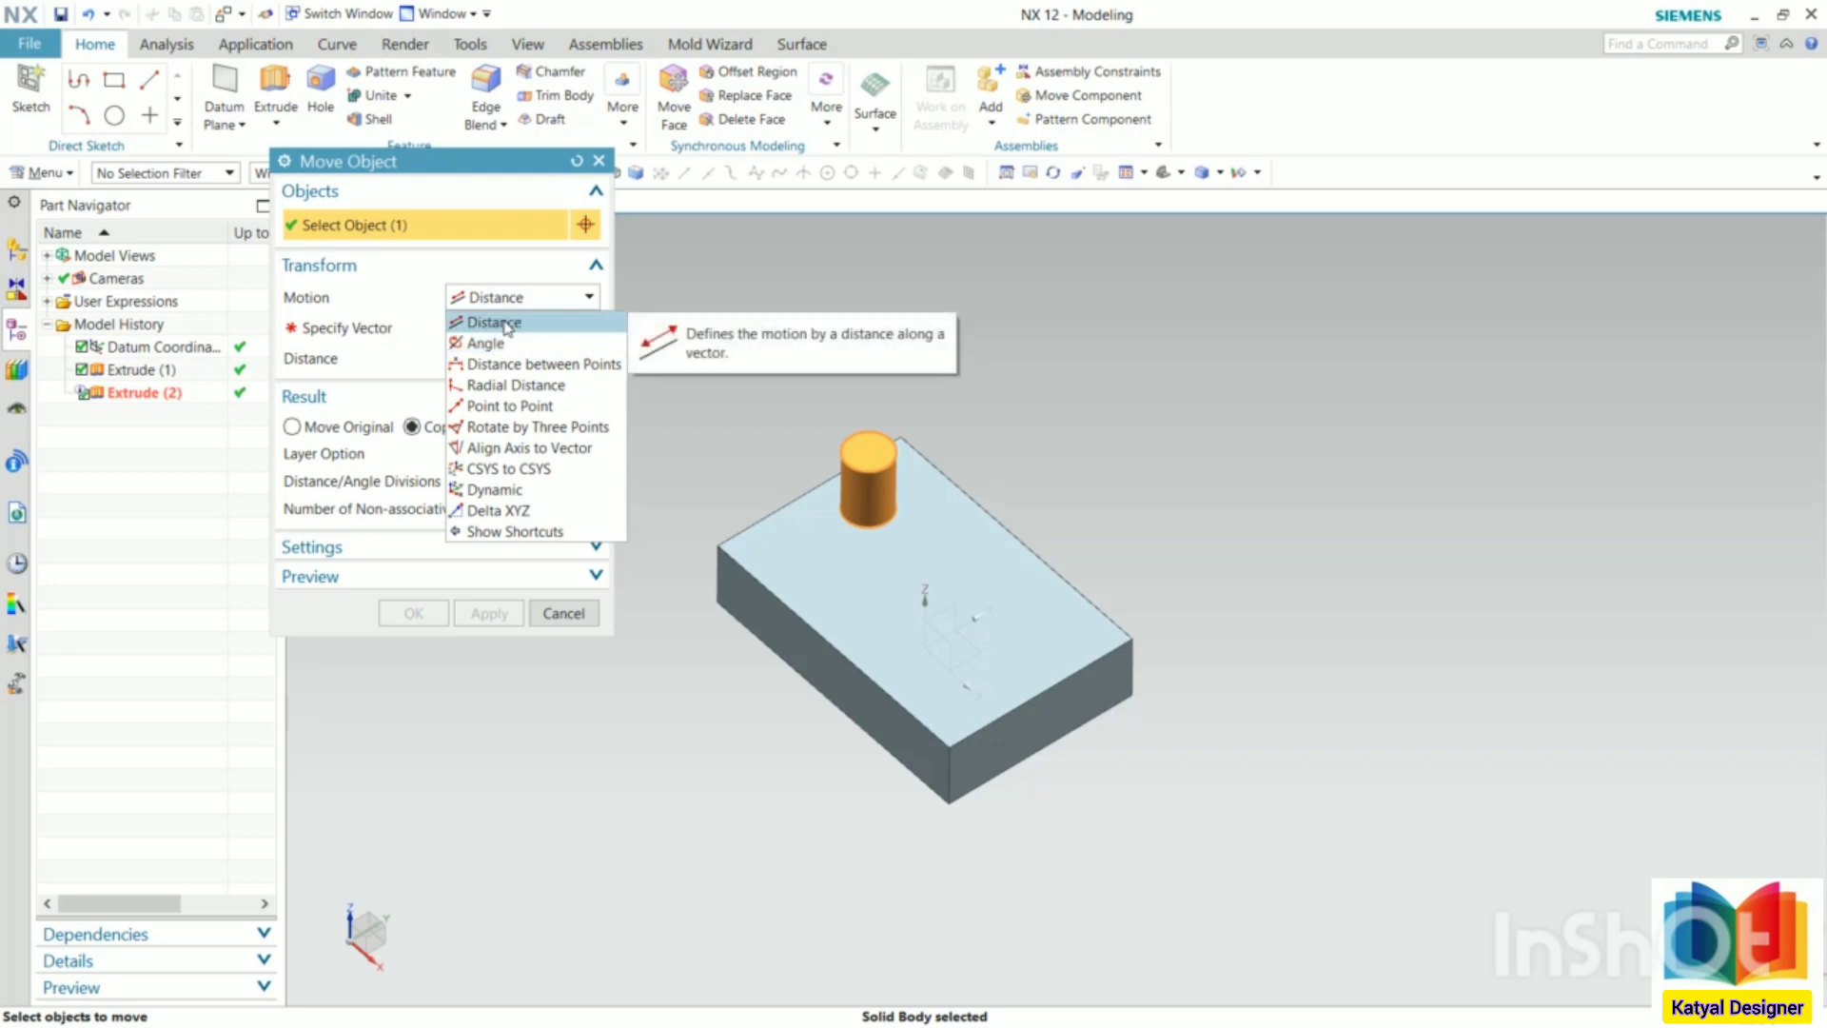
pyautogui.click(505, 323)
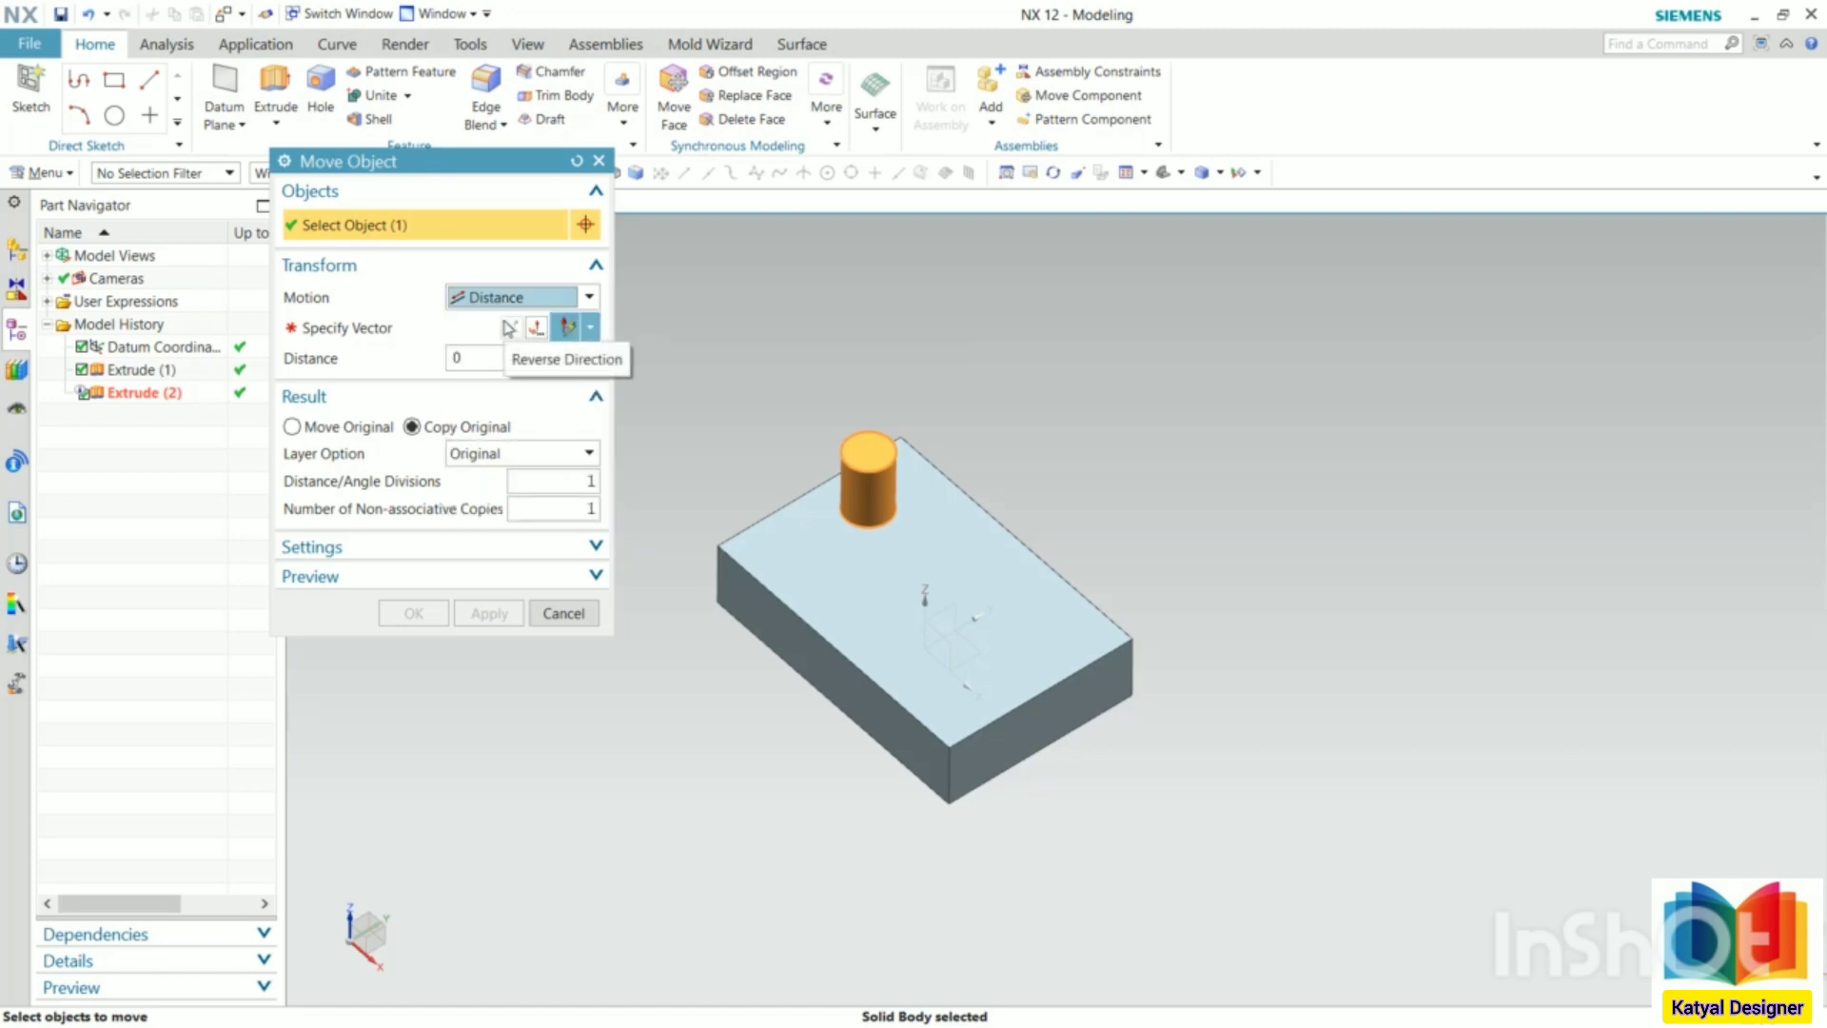
# - Copy the cylinder 50 mm along the X axis, keeping Copy Original with one copy
pyautogui.click(371, 333)
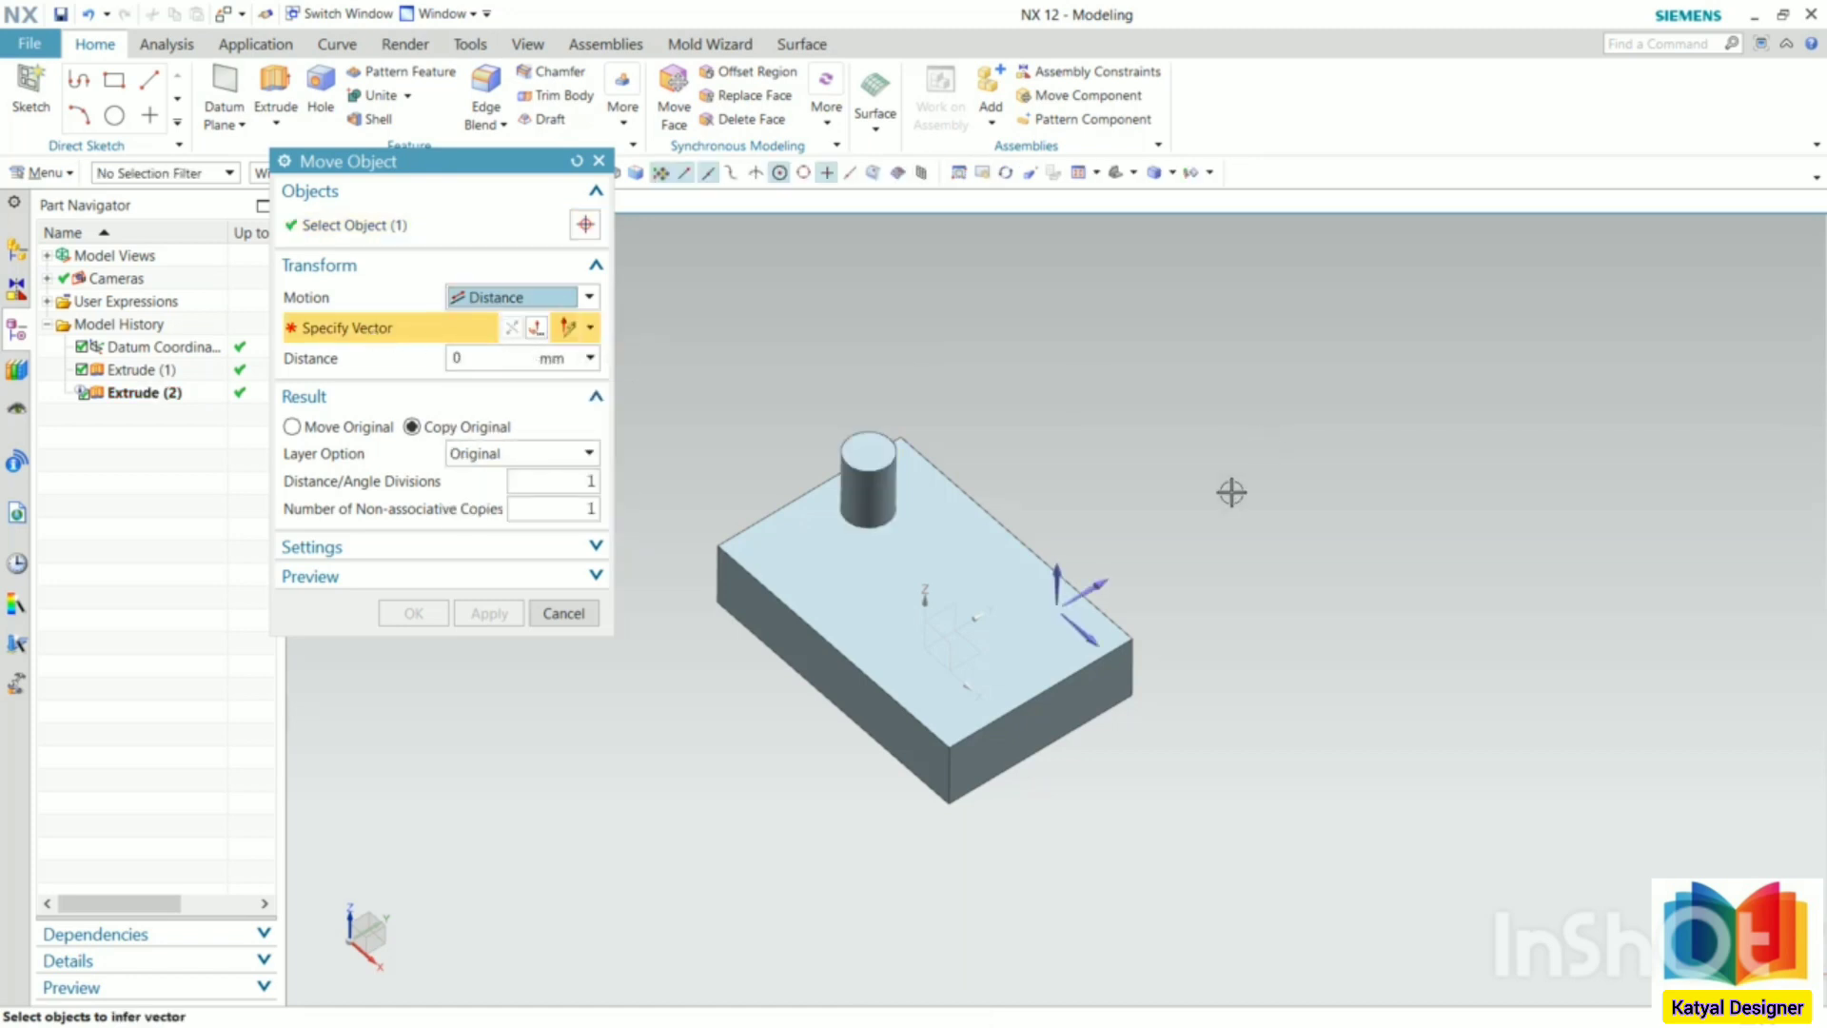
pyautogui.click(1082, 633)
pyautogui.click(1210, 663)
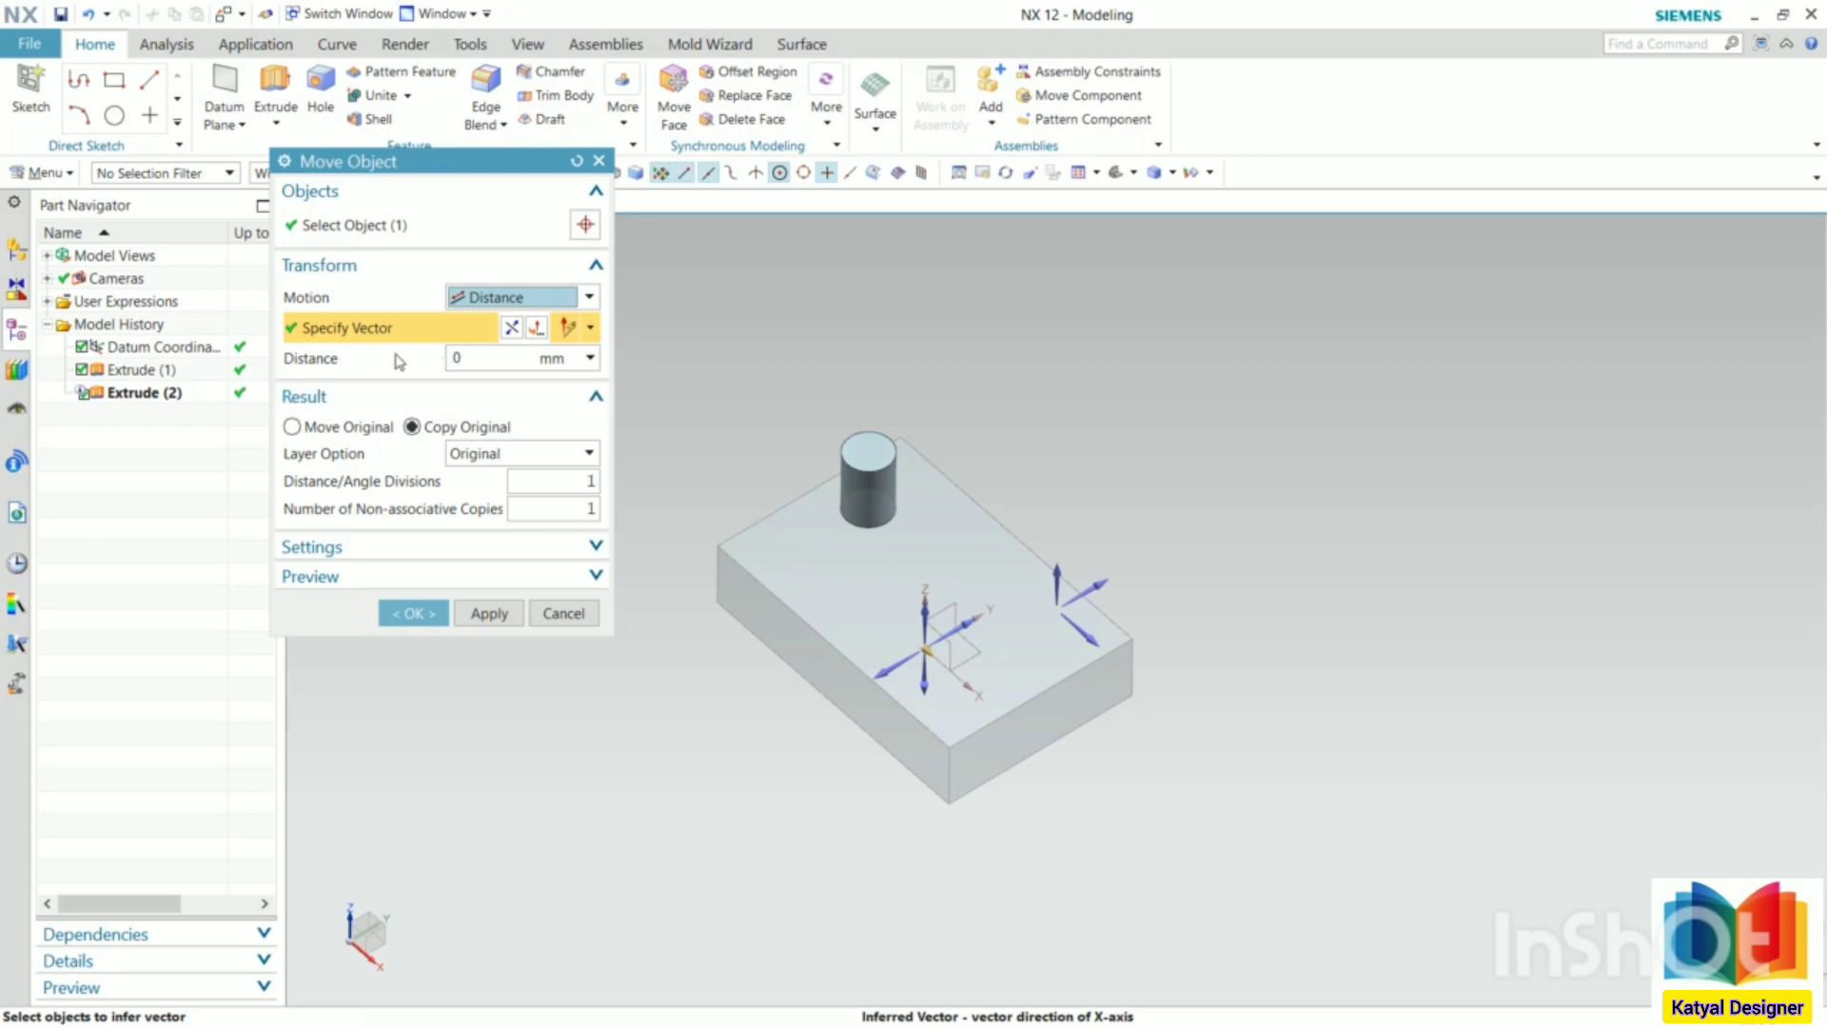
pyautogui.click(483, 356)
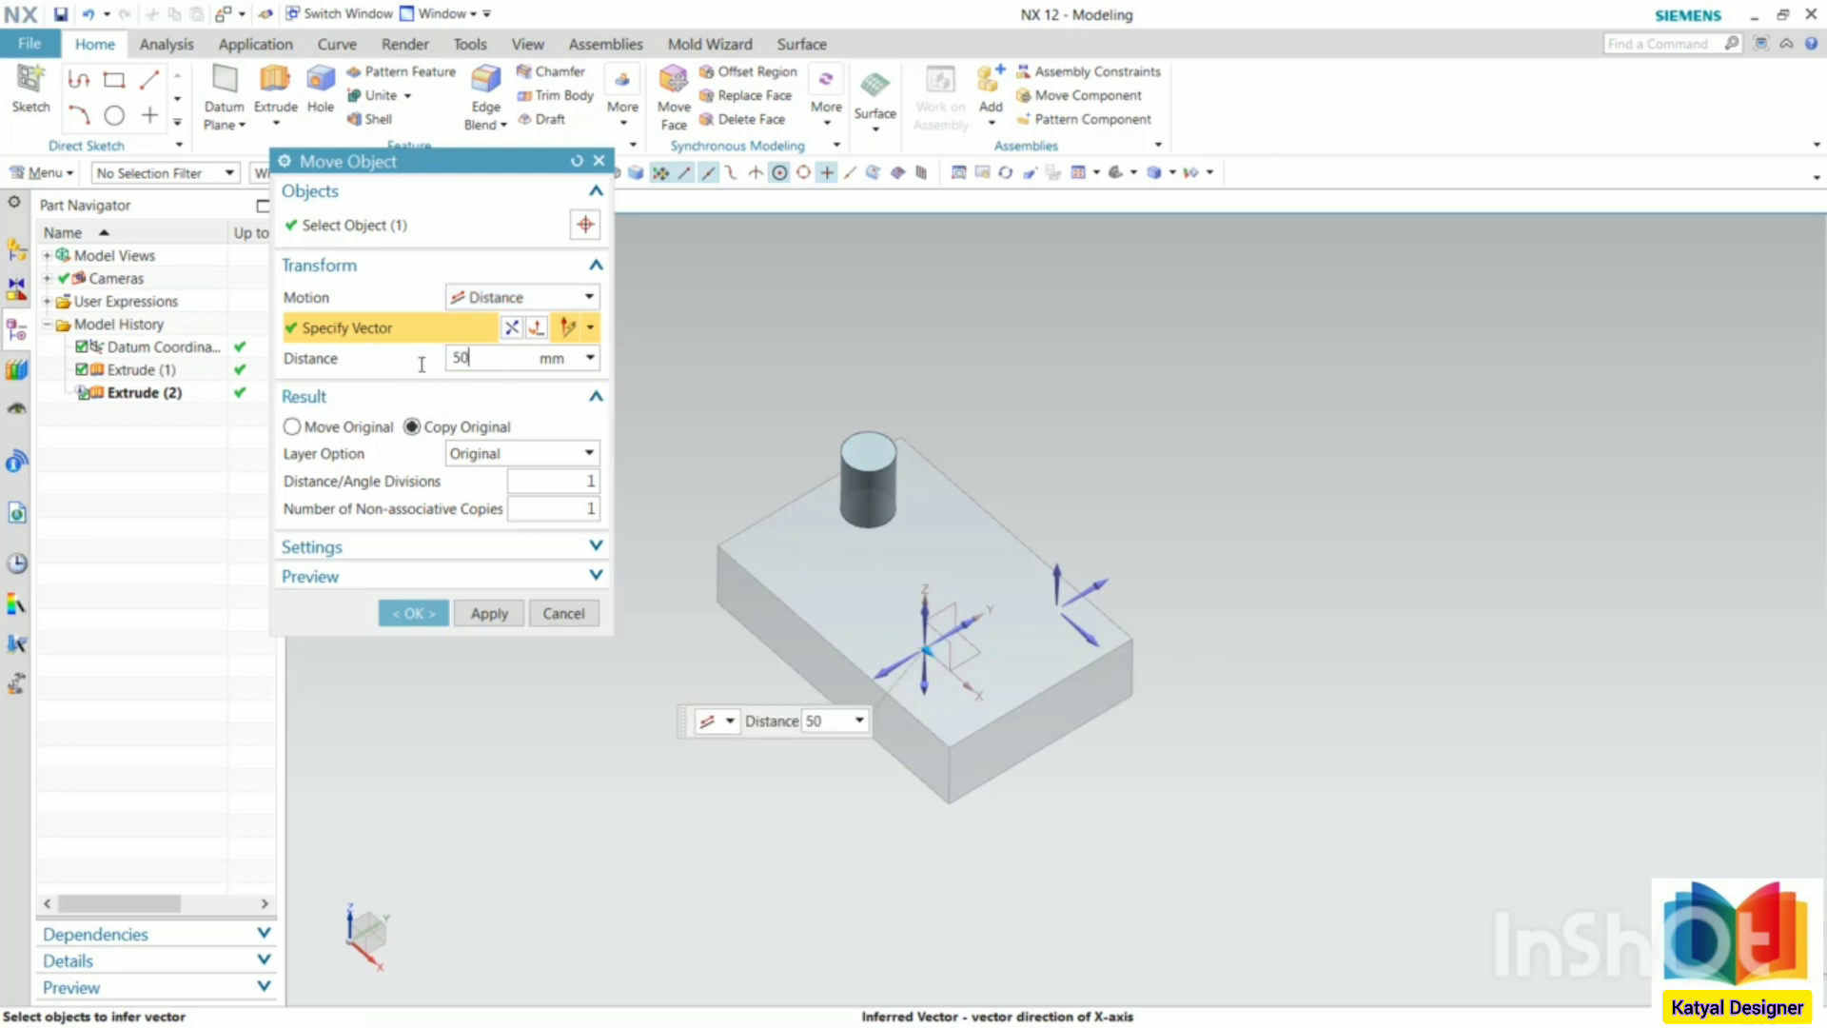
pyautogui.write('50')
pyautogui.press('Return')
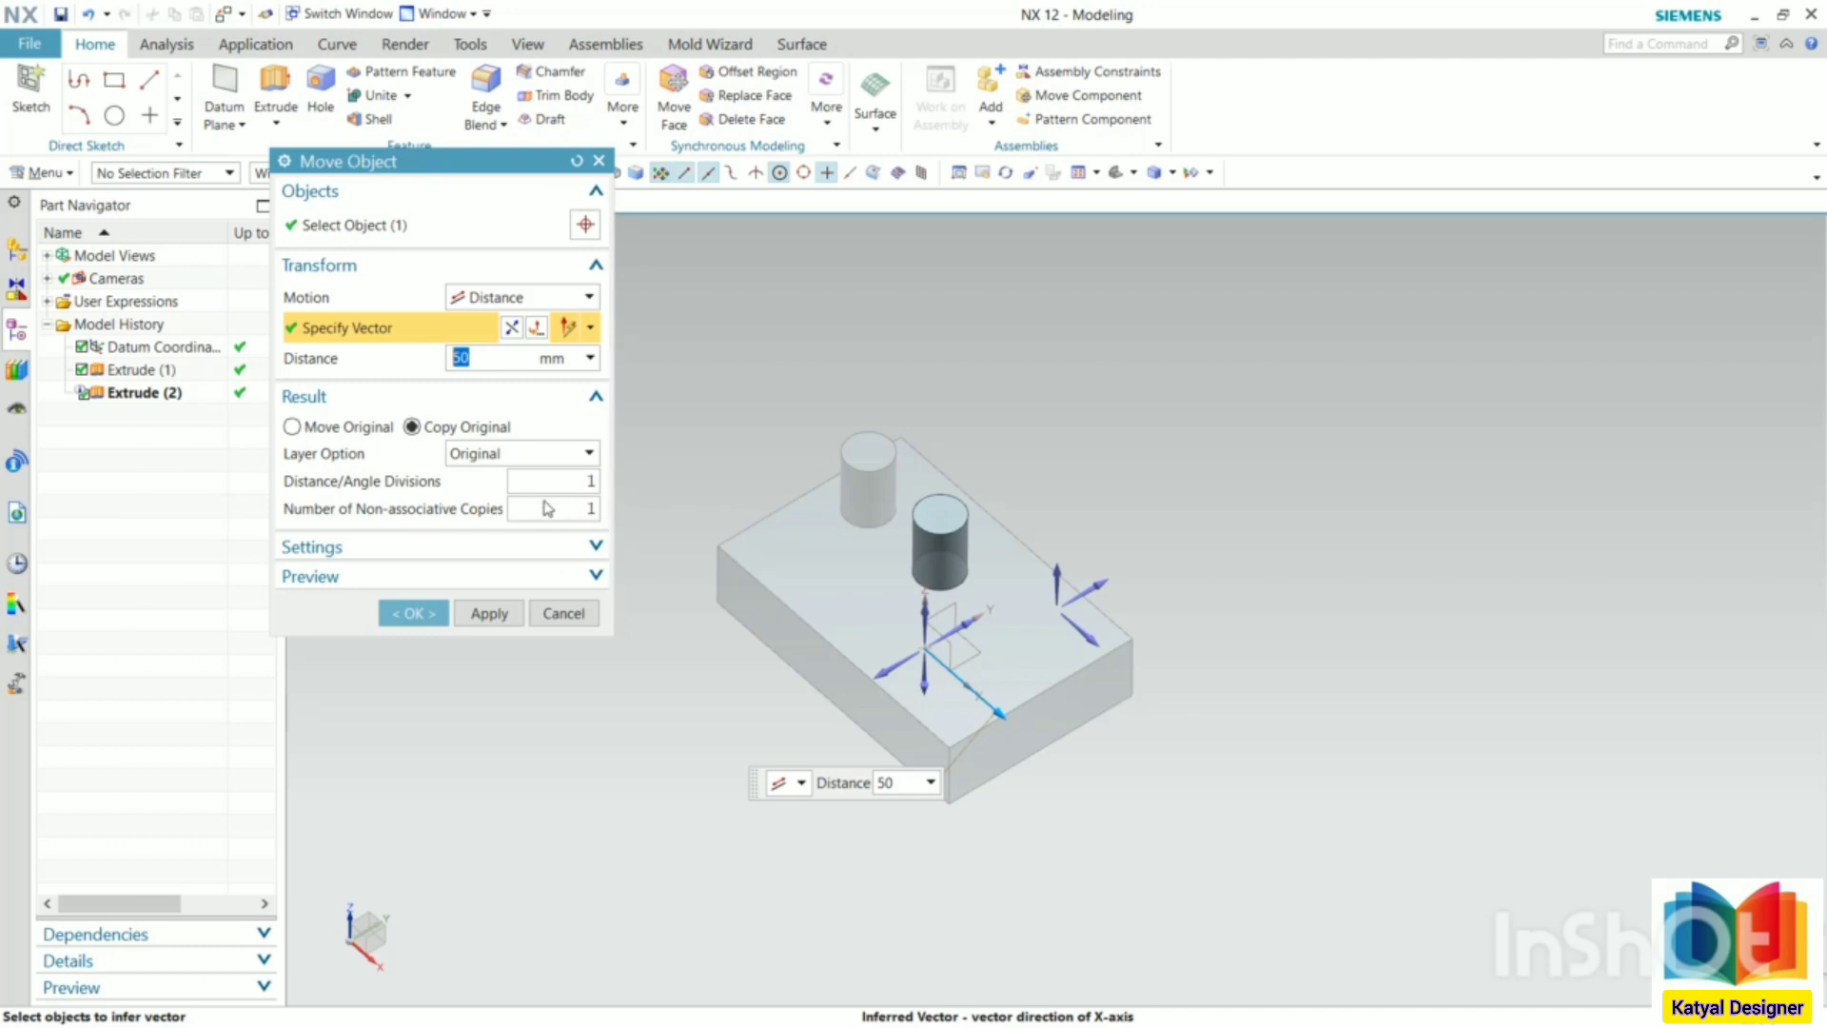
pyautogui.click(412, 613)
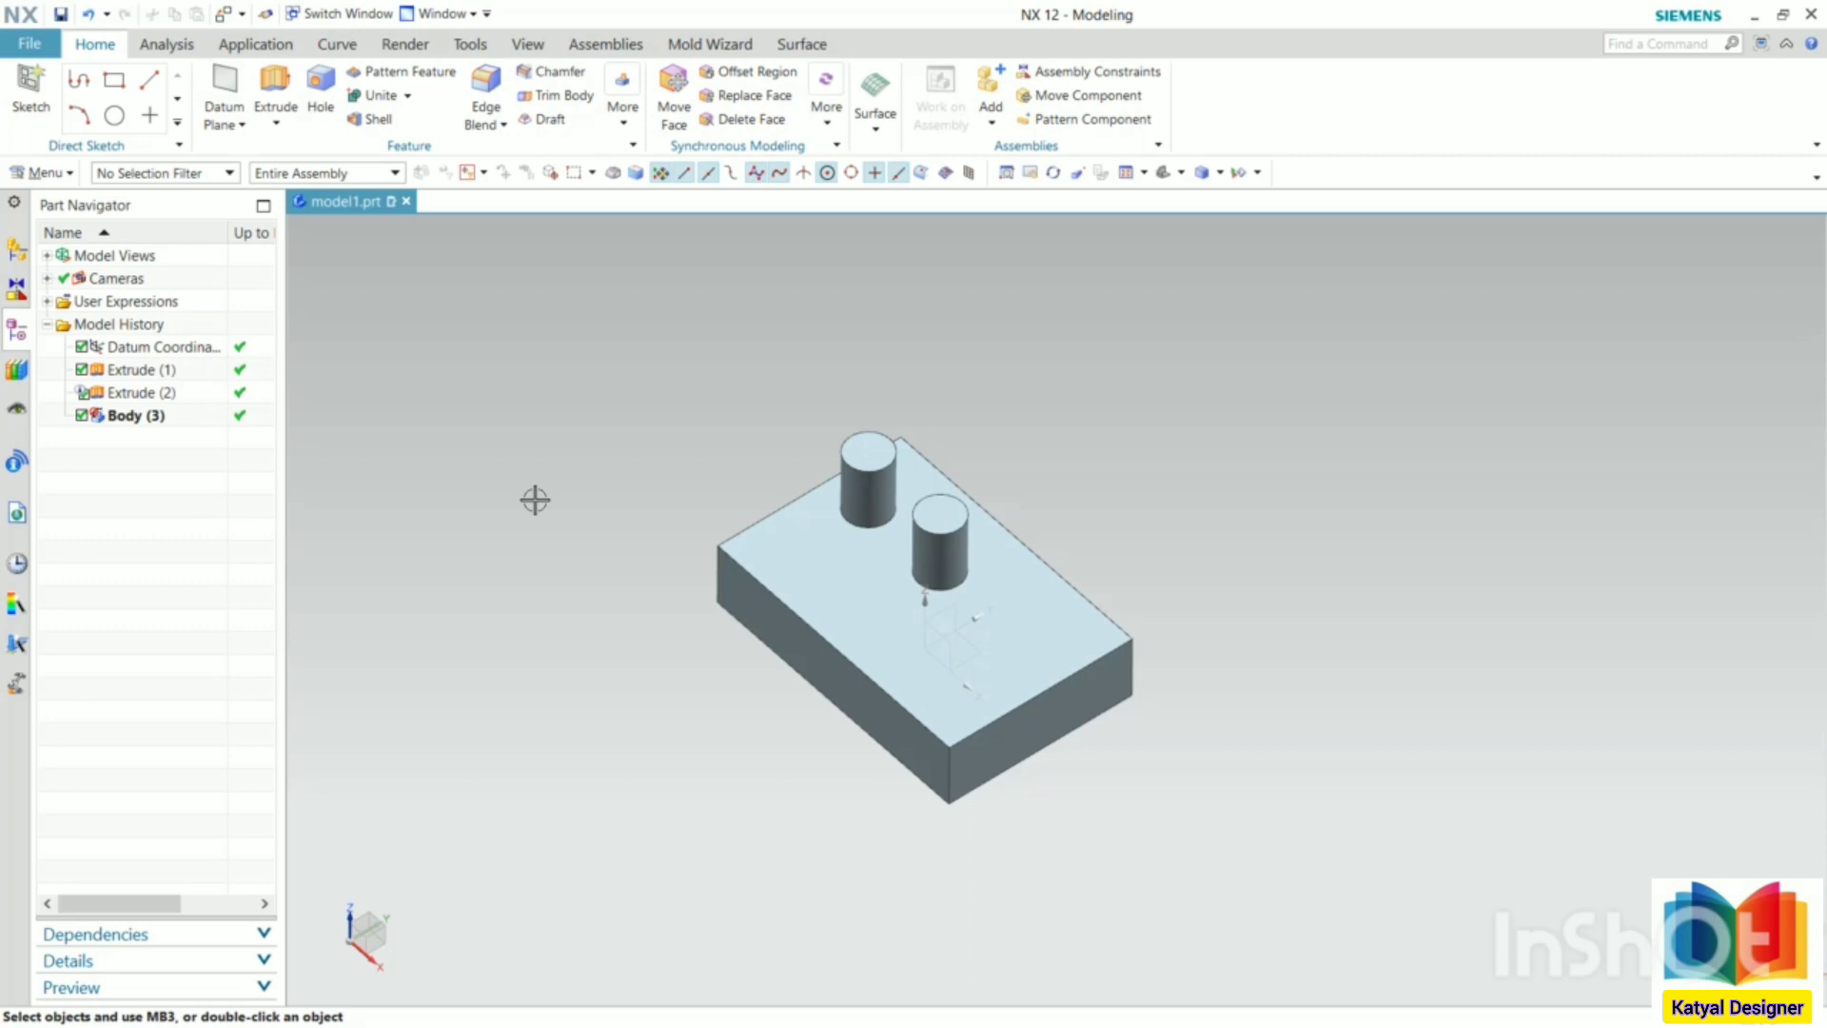
# - Start Move Object with the Angle motion and select the block body as the object
pyautogui.click(42, 172)
pyautogui.moveTo(52, 222)
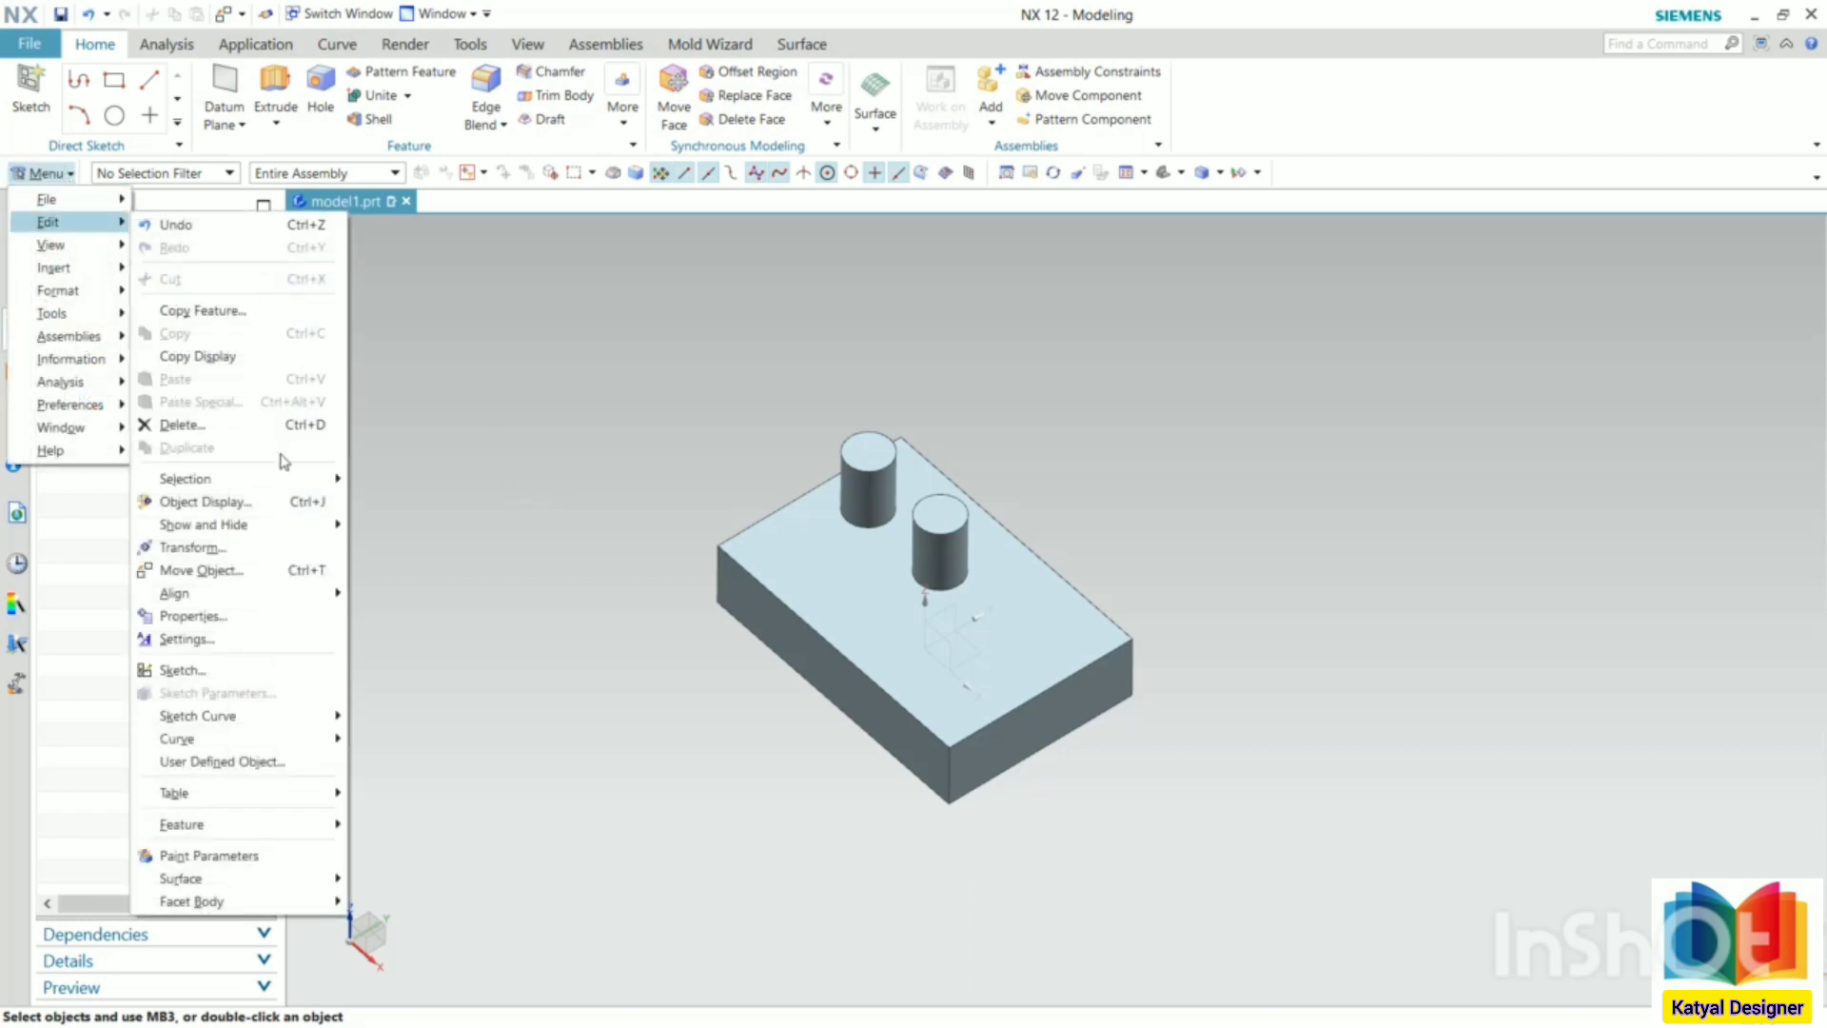
pyautogui.click(203, 570)
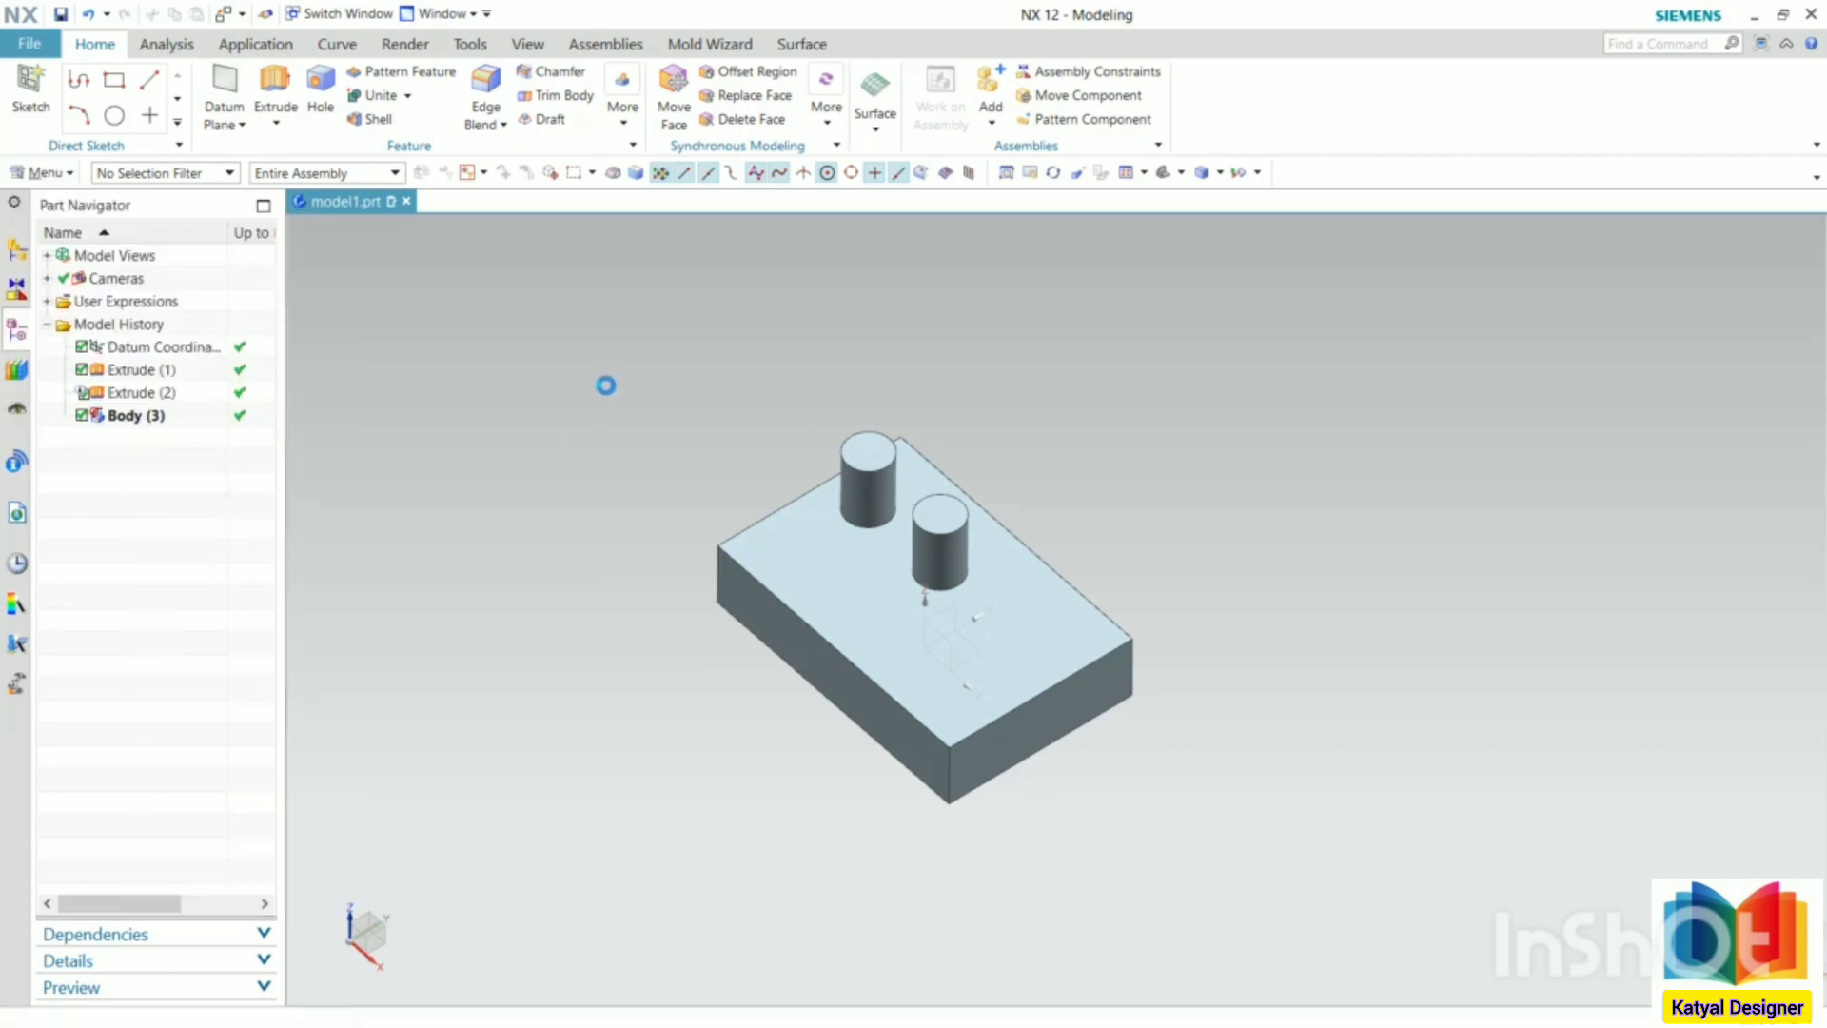
pyautogui.click(484, 297)
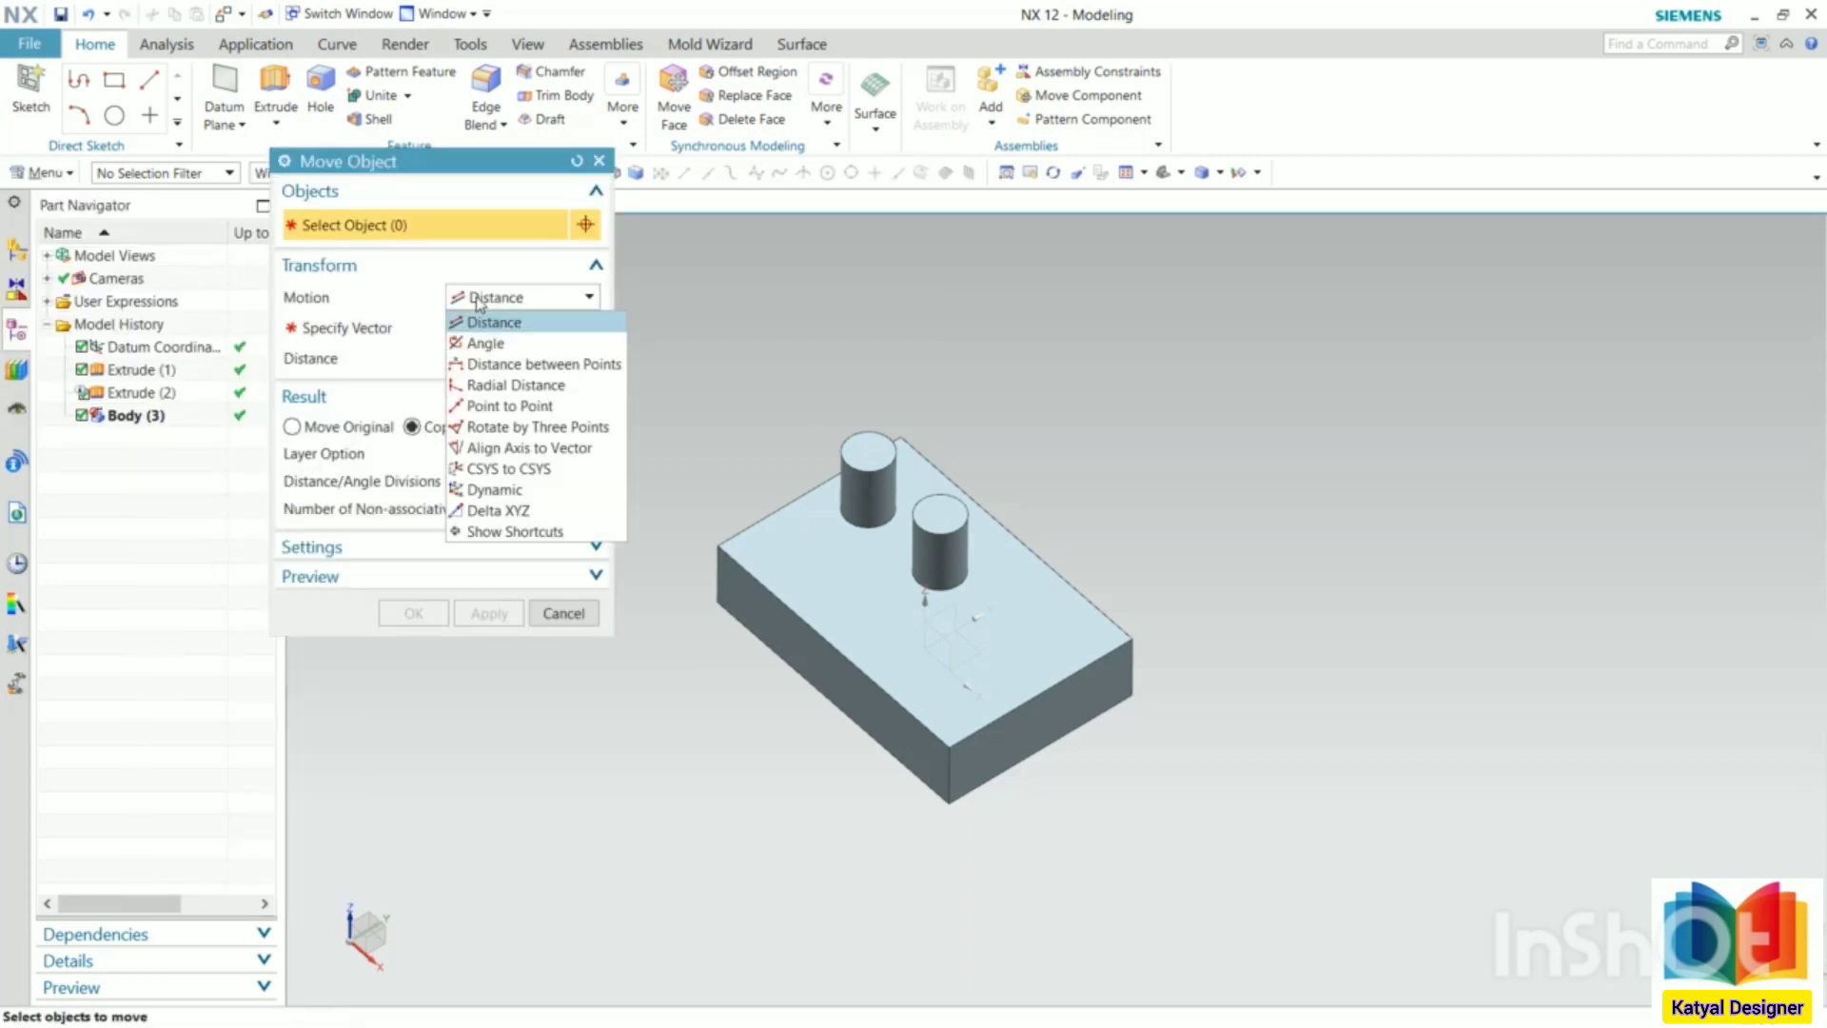
pyautogui.click(487, 344)
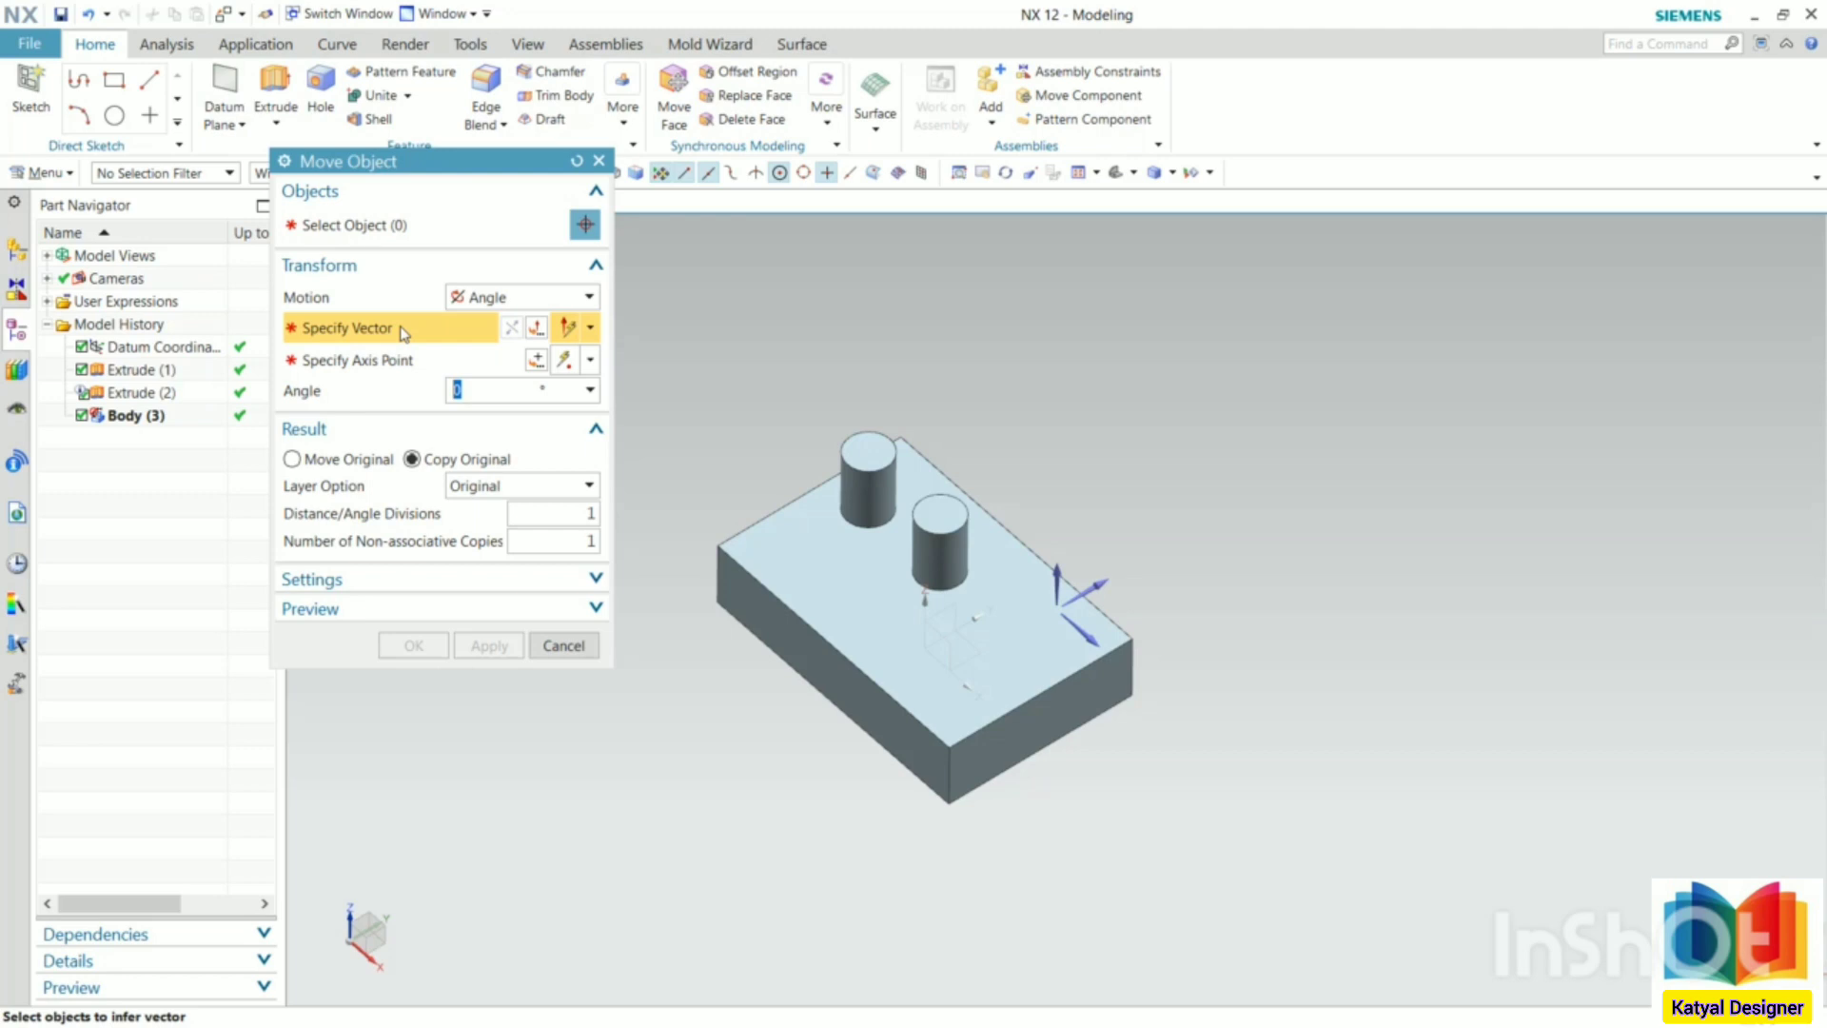
pyautogui.click(436, 227)
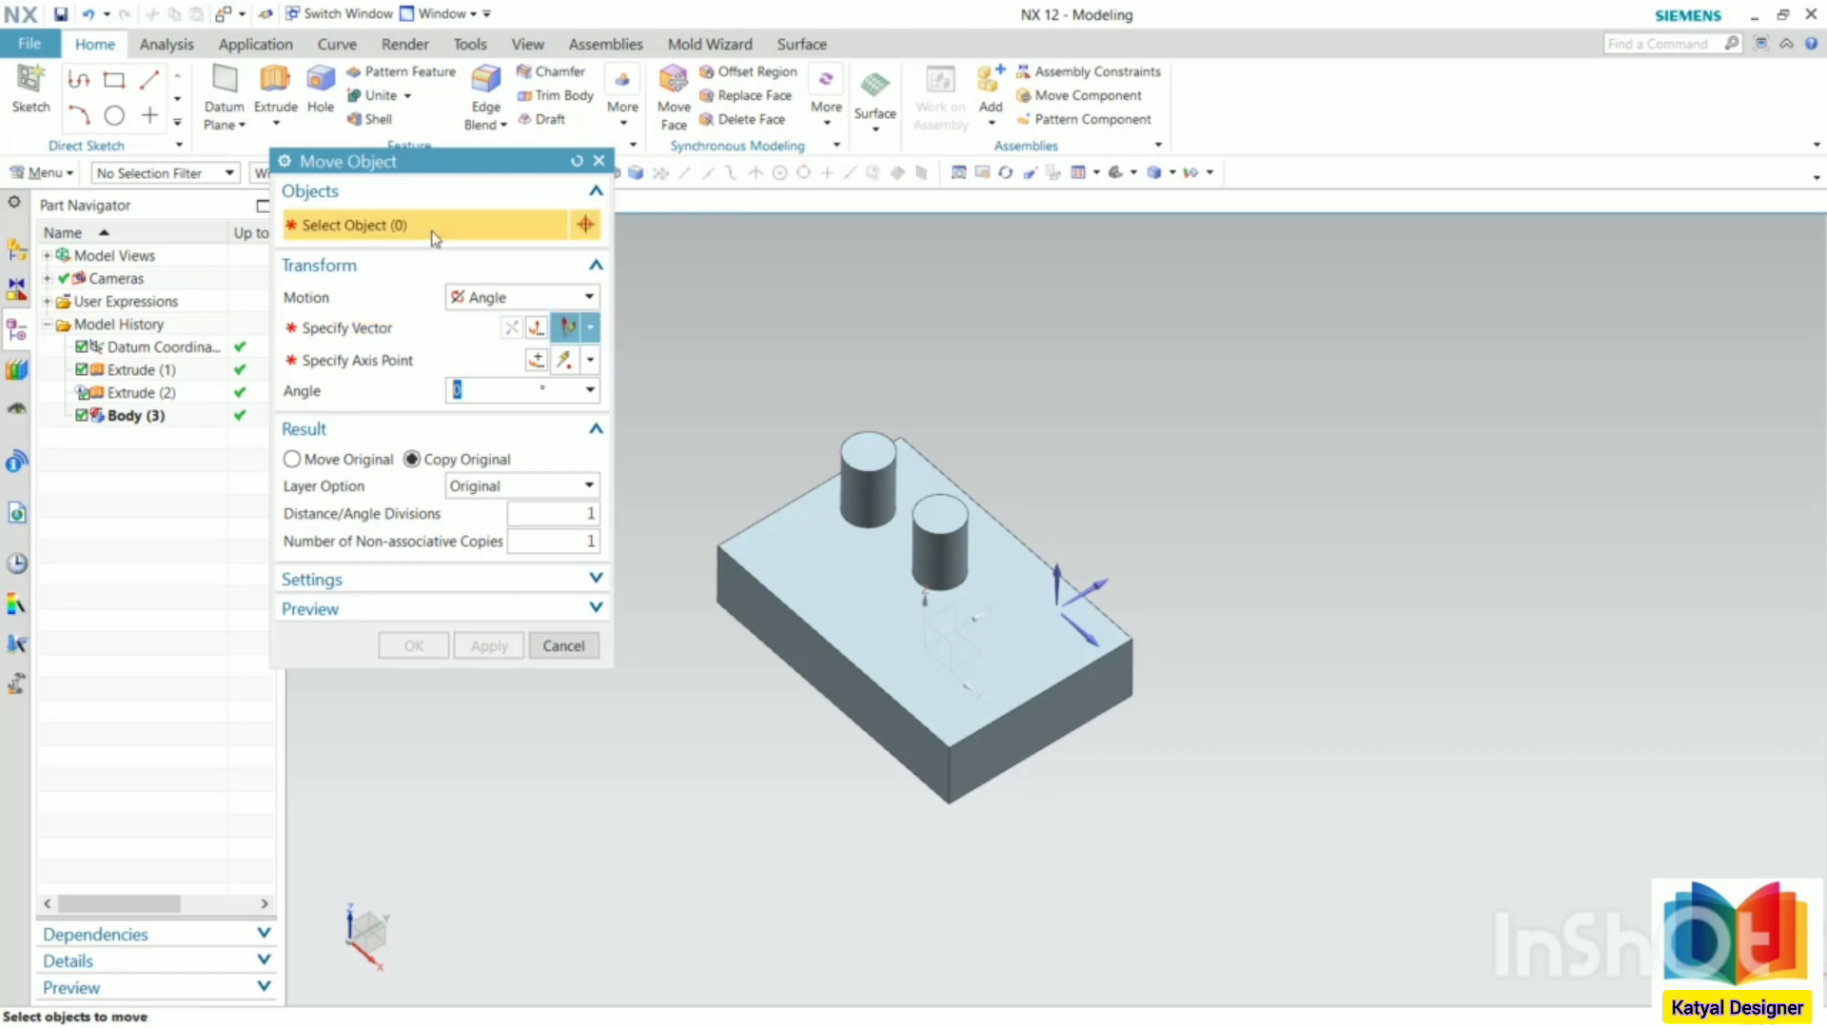
pyautogui.click(877, 680)
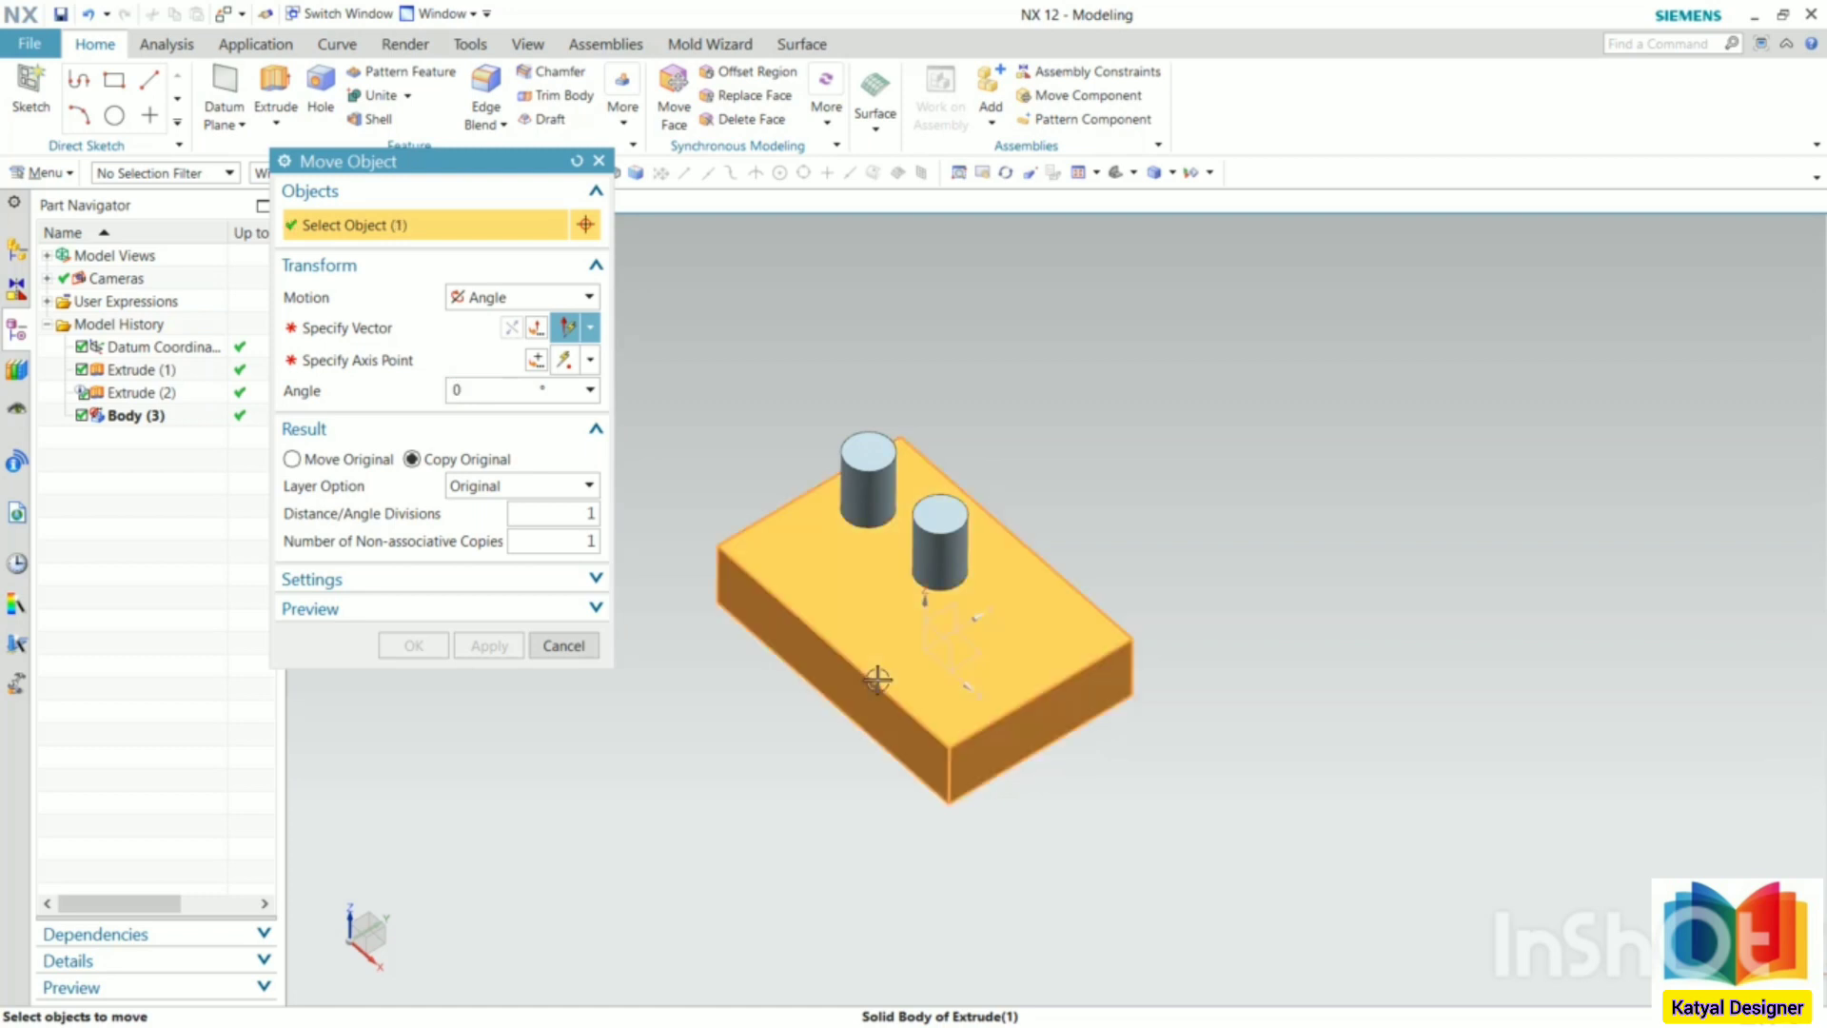
# - Specify the rotation vector along the block's vertical corner edge nearest the Move Object dialog
pyautogui.click(394, 328)
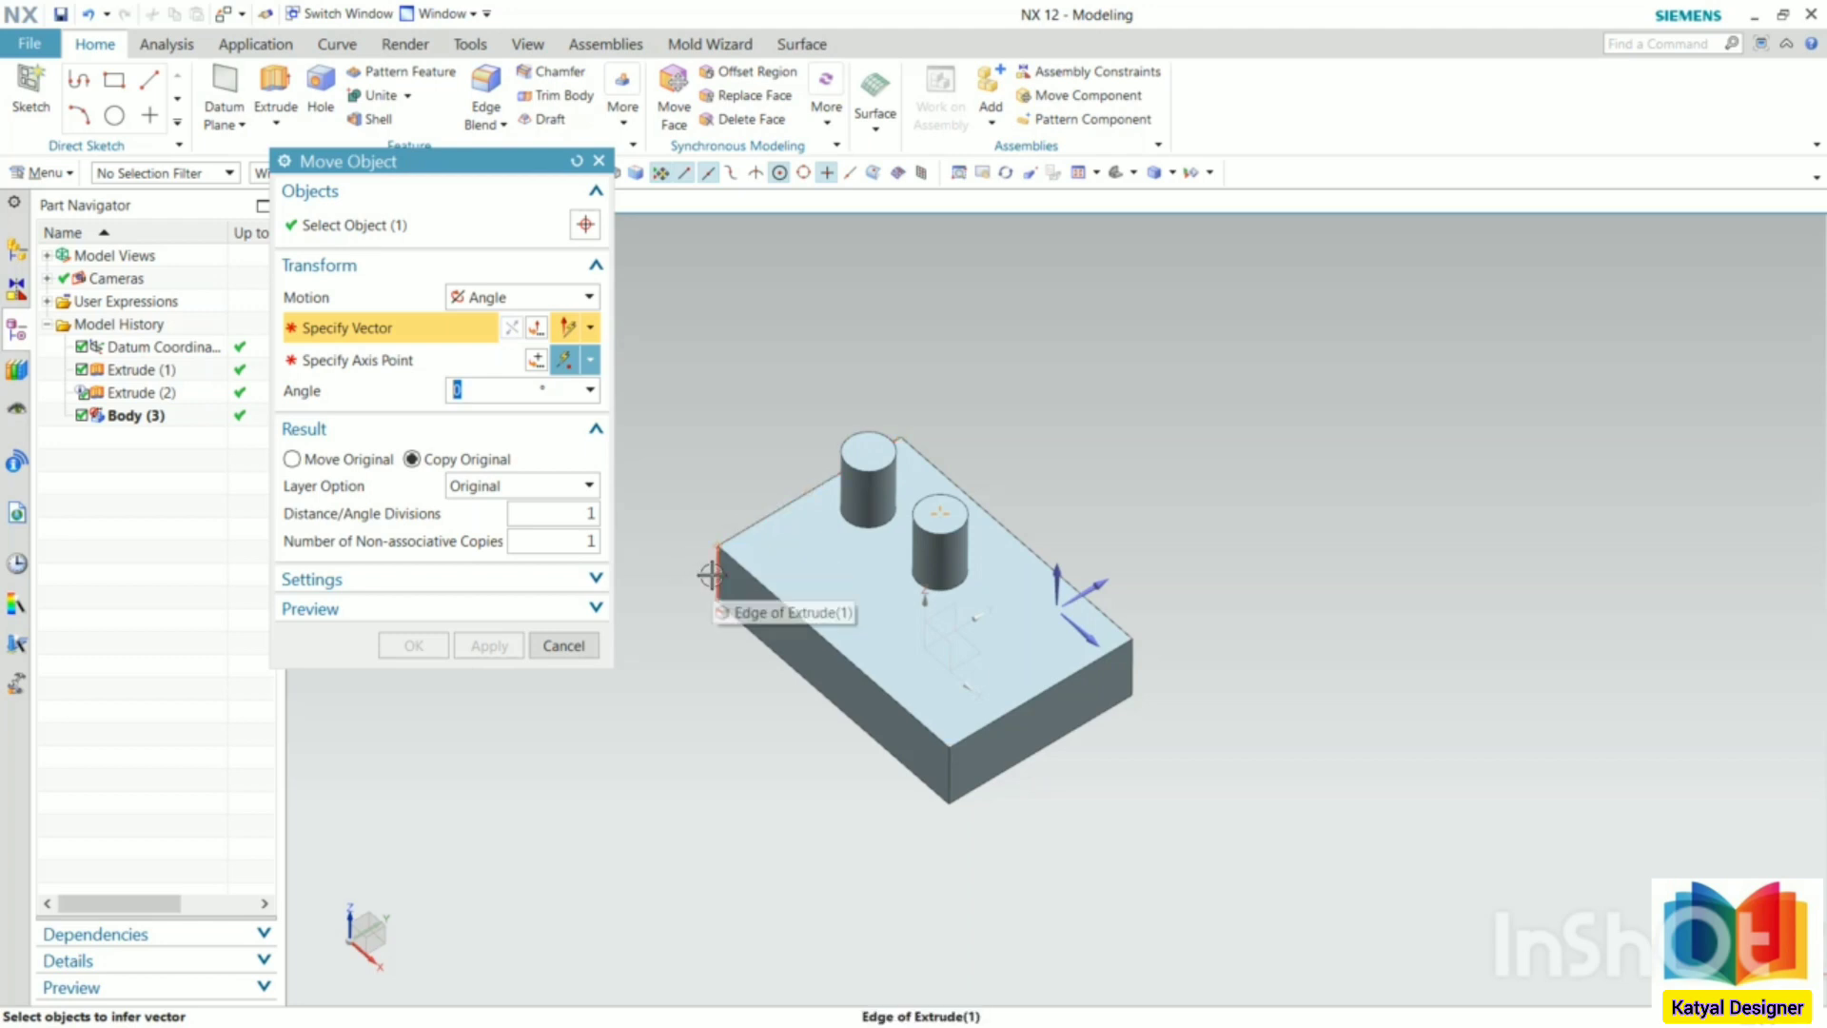
pyautogui.scroll(5, 715, 595)
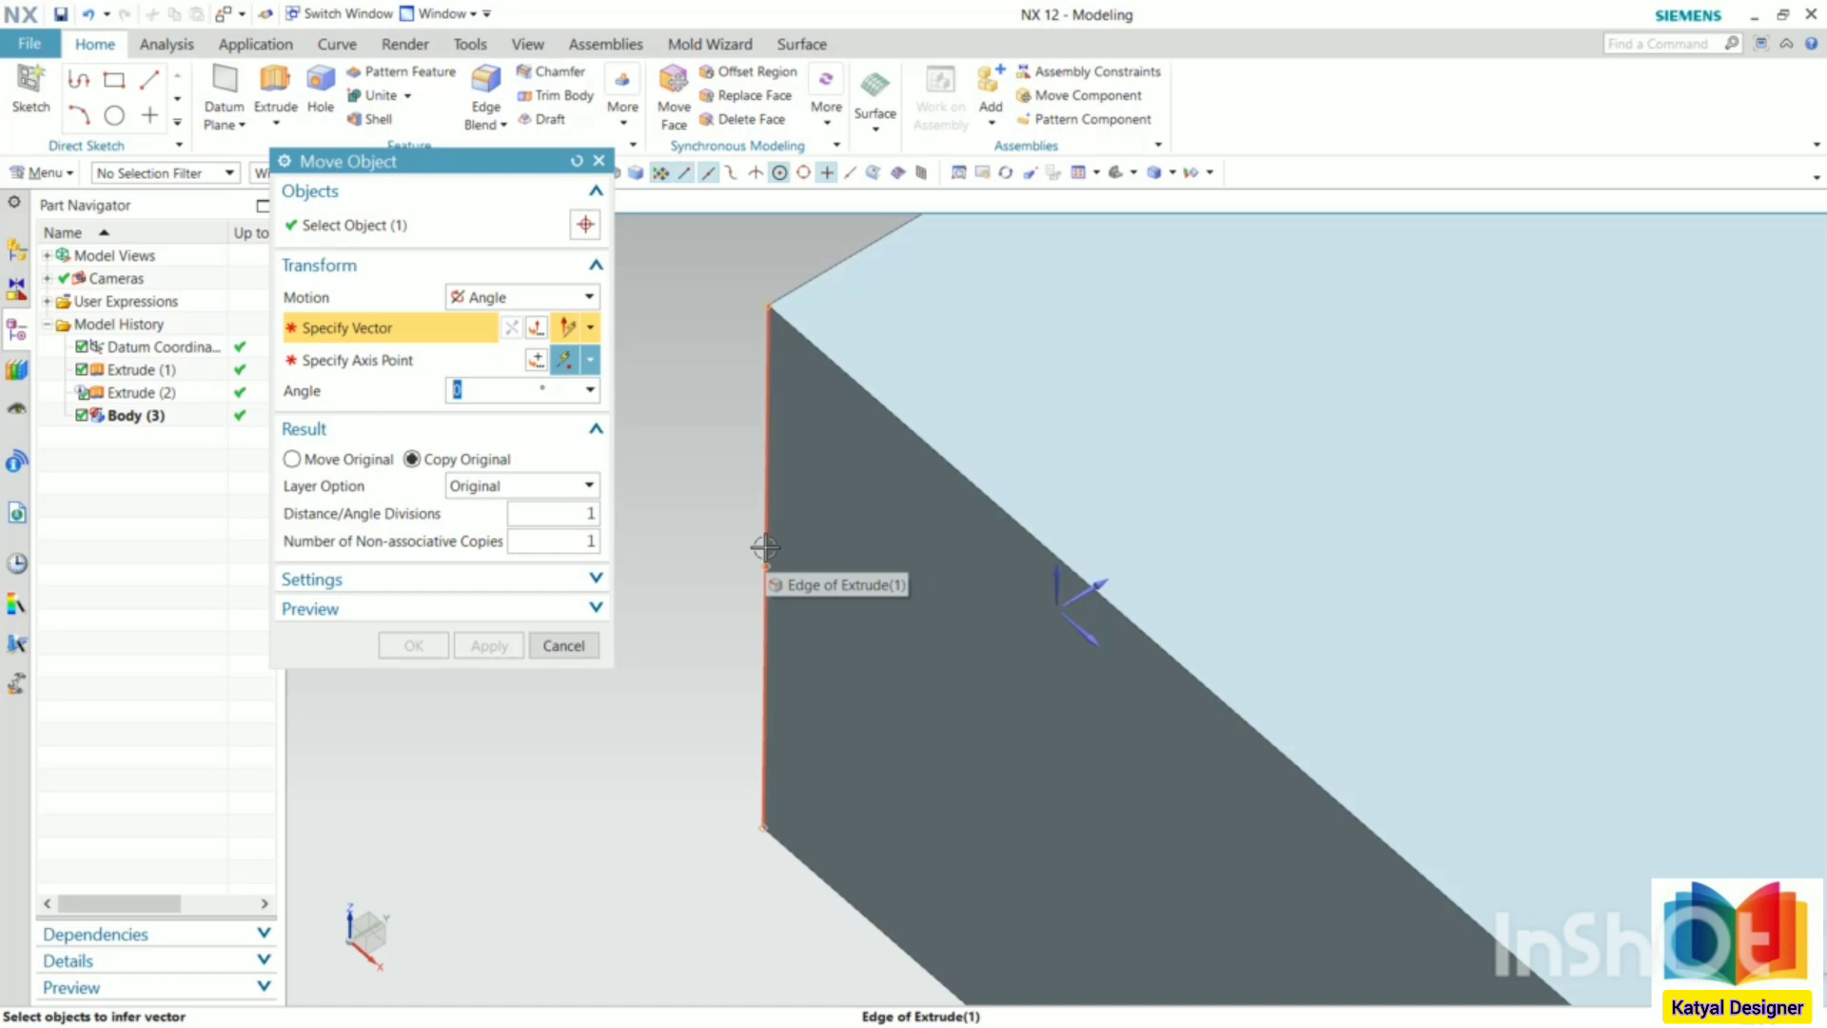
pyautogui.click(764, 547)
pyautogui.click(895, 563)
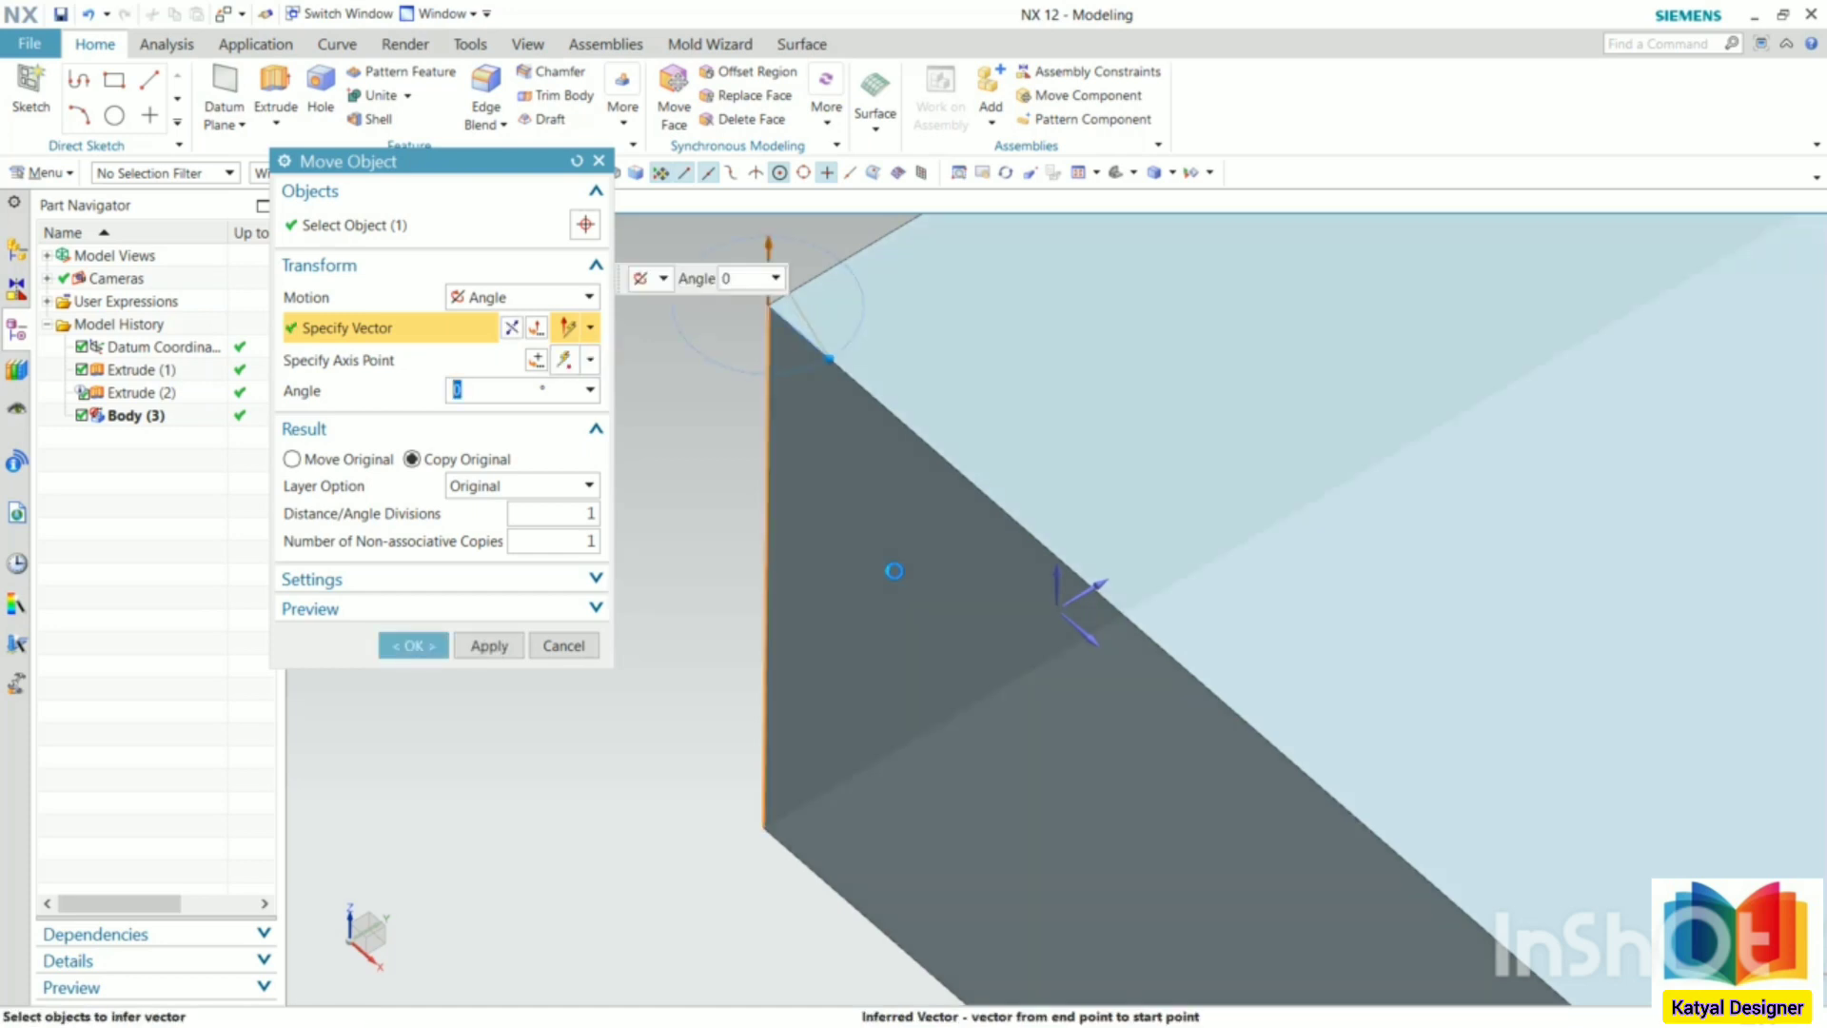
pyautogui.scroll(-5, 791, 550)
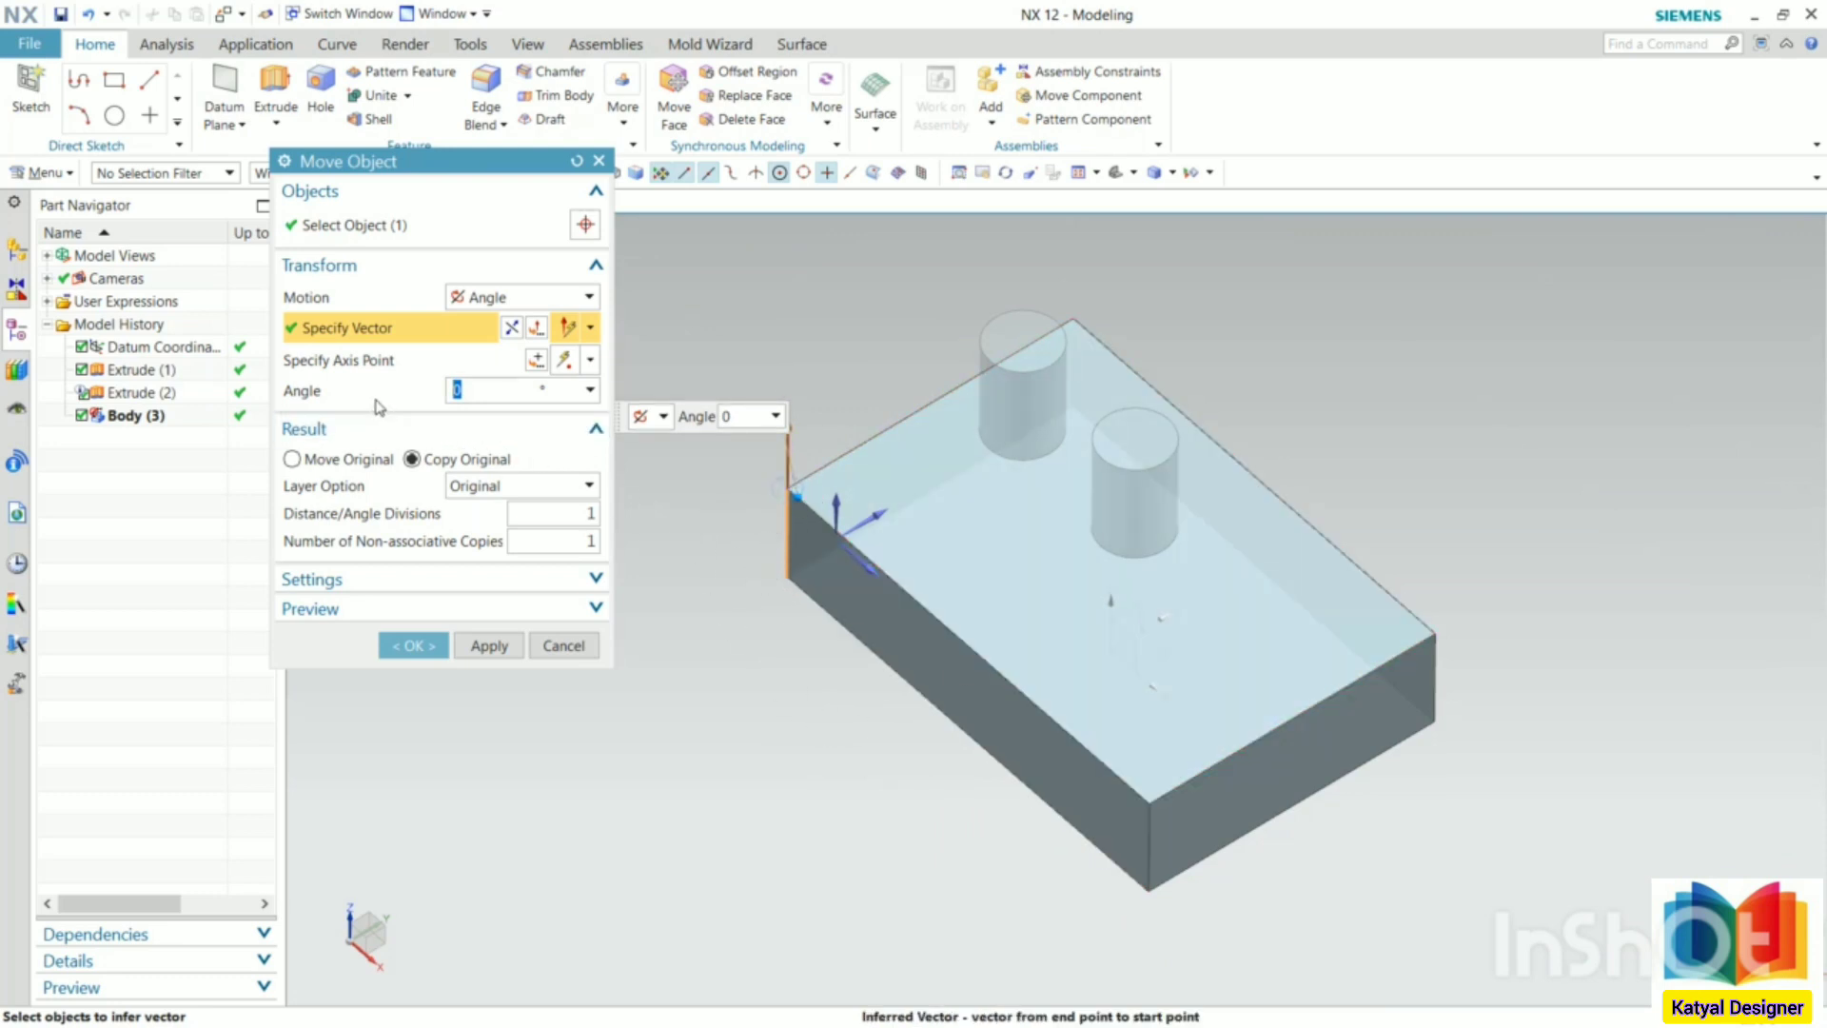
# - Set the axis point at that edge's lower endpoint and create a copy of the block rotated by 30°
pyautogui.click(367, 362)
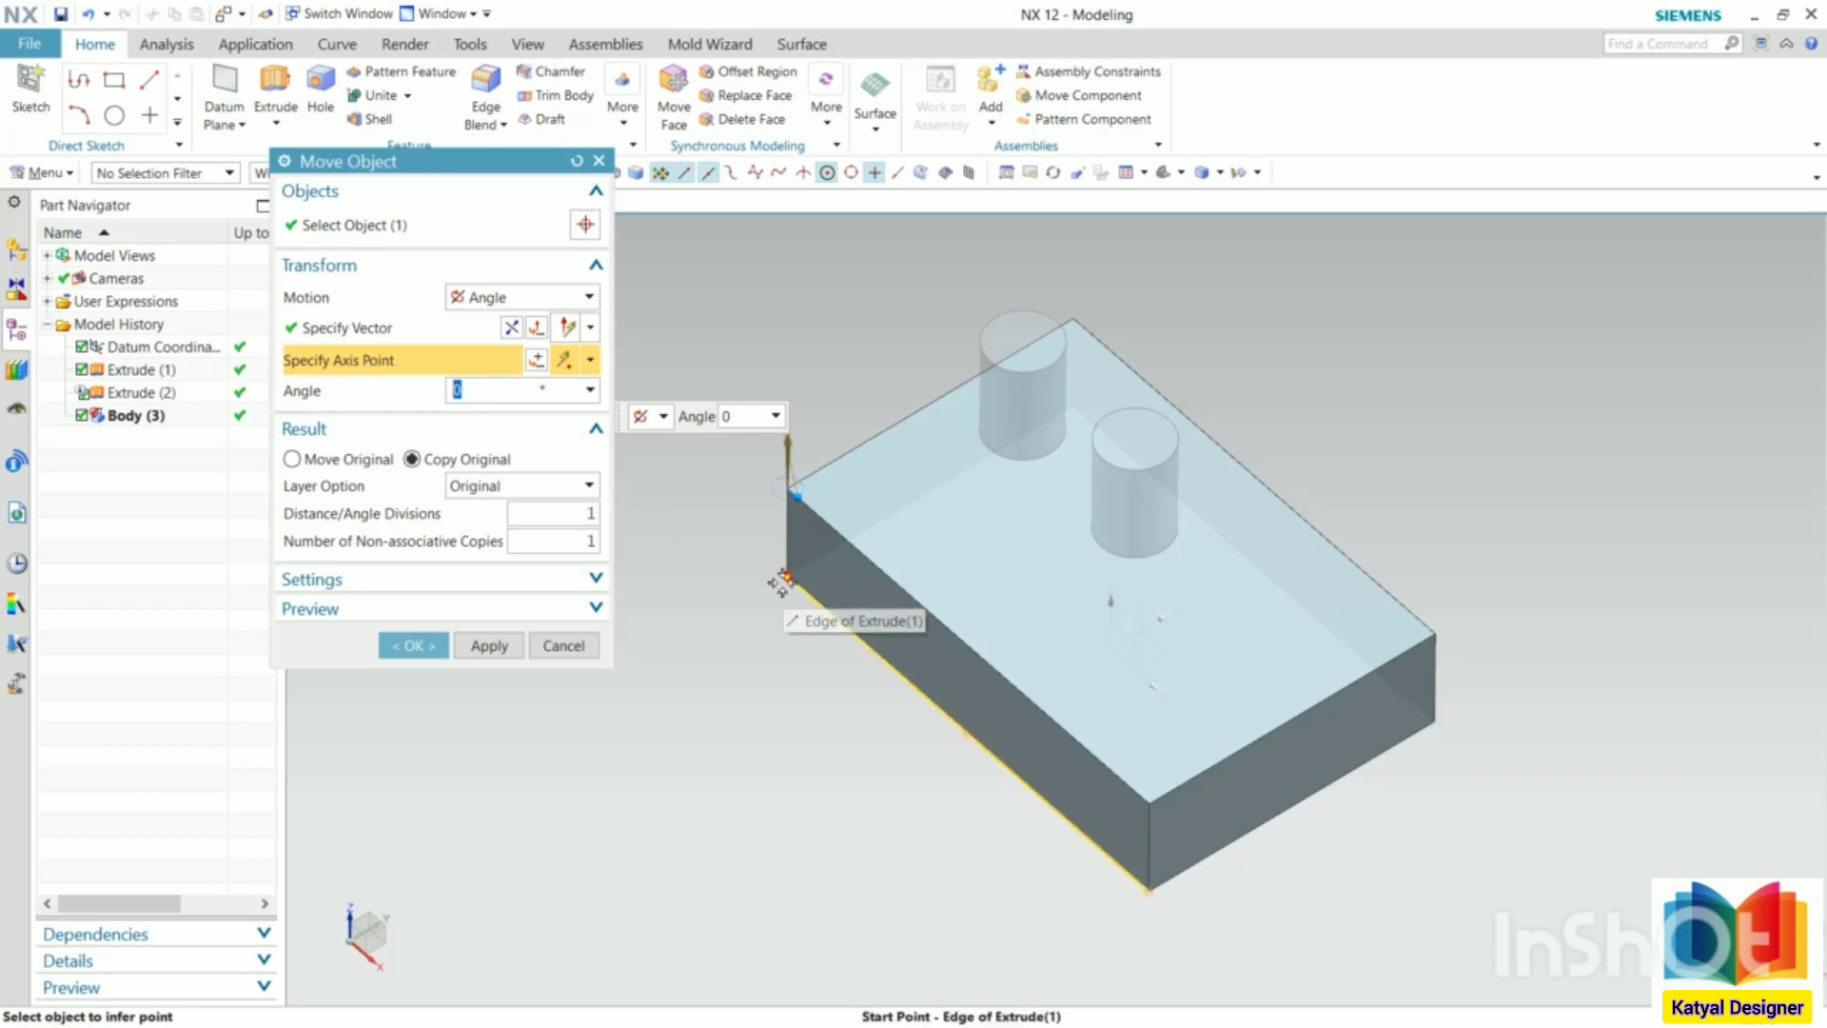
pyautogui.scroll(5, 783, 580)
pyautogui.click(832, 506)
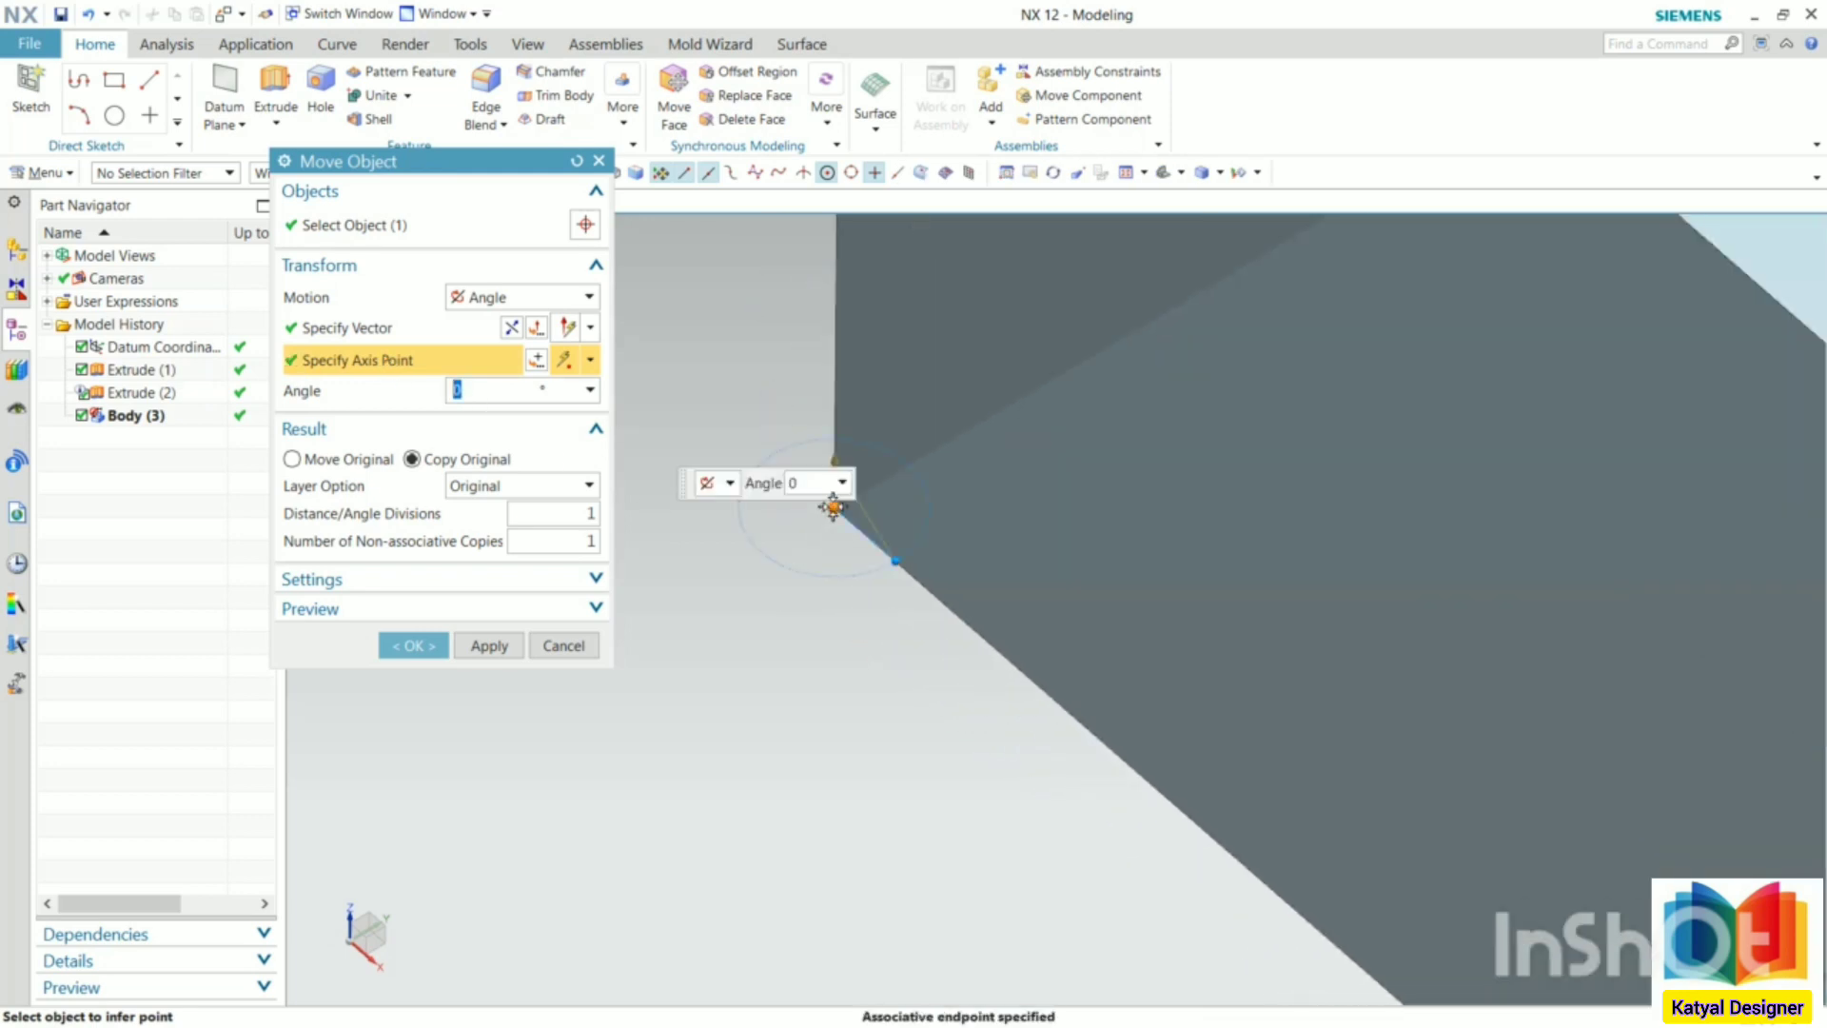
pyautogui.scroll(-3, 663, 618)
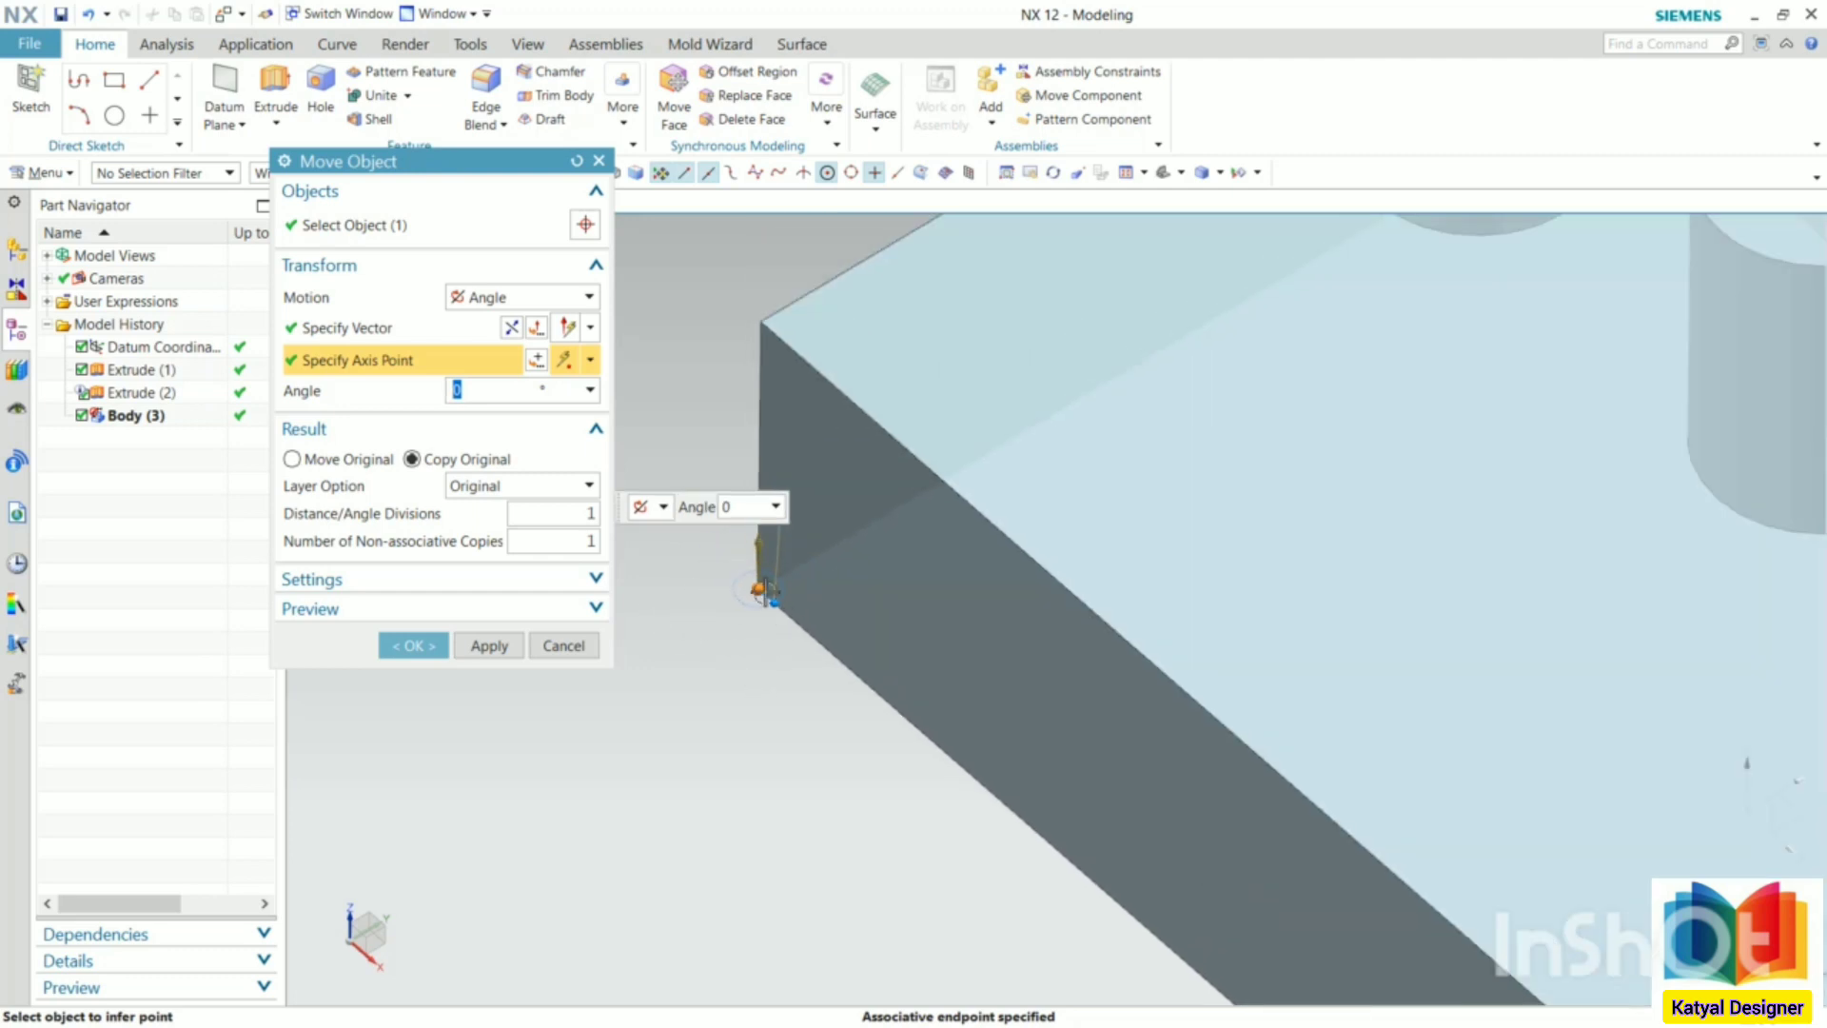
pyautogui.scroll(-2, 705, 436)
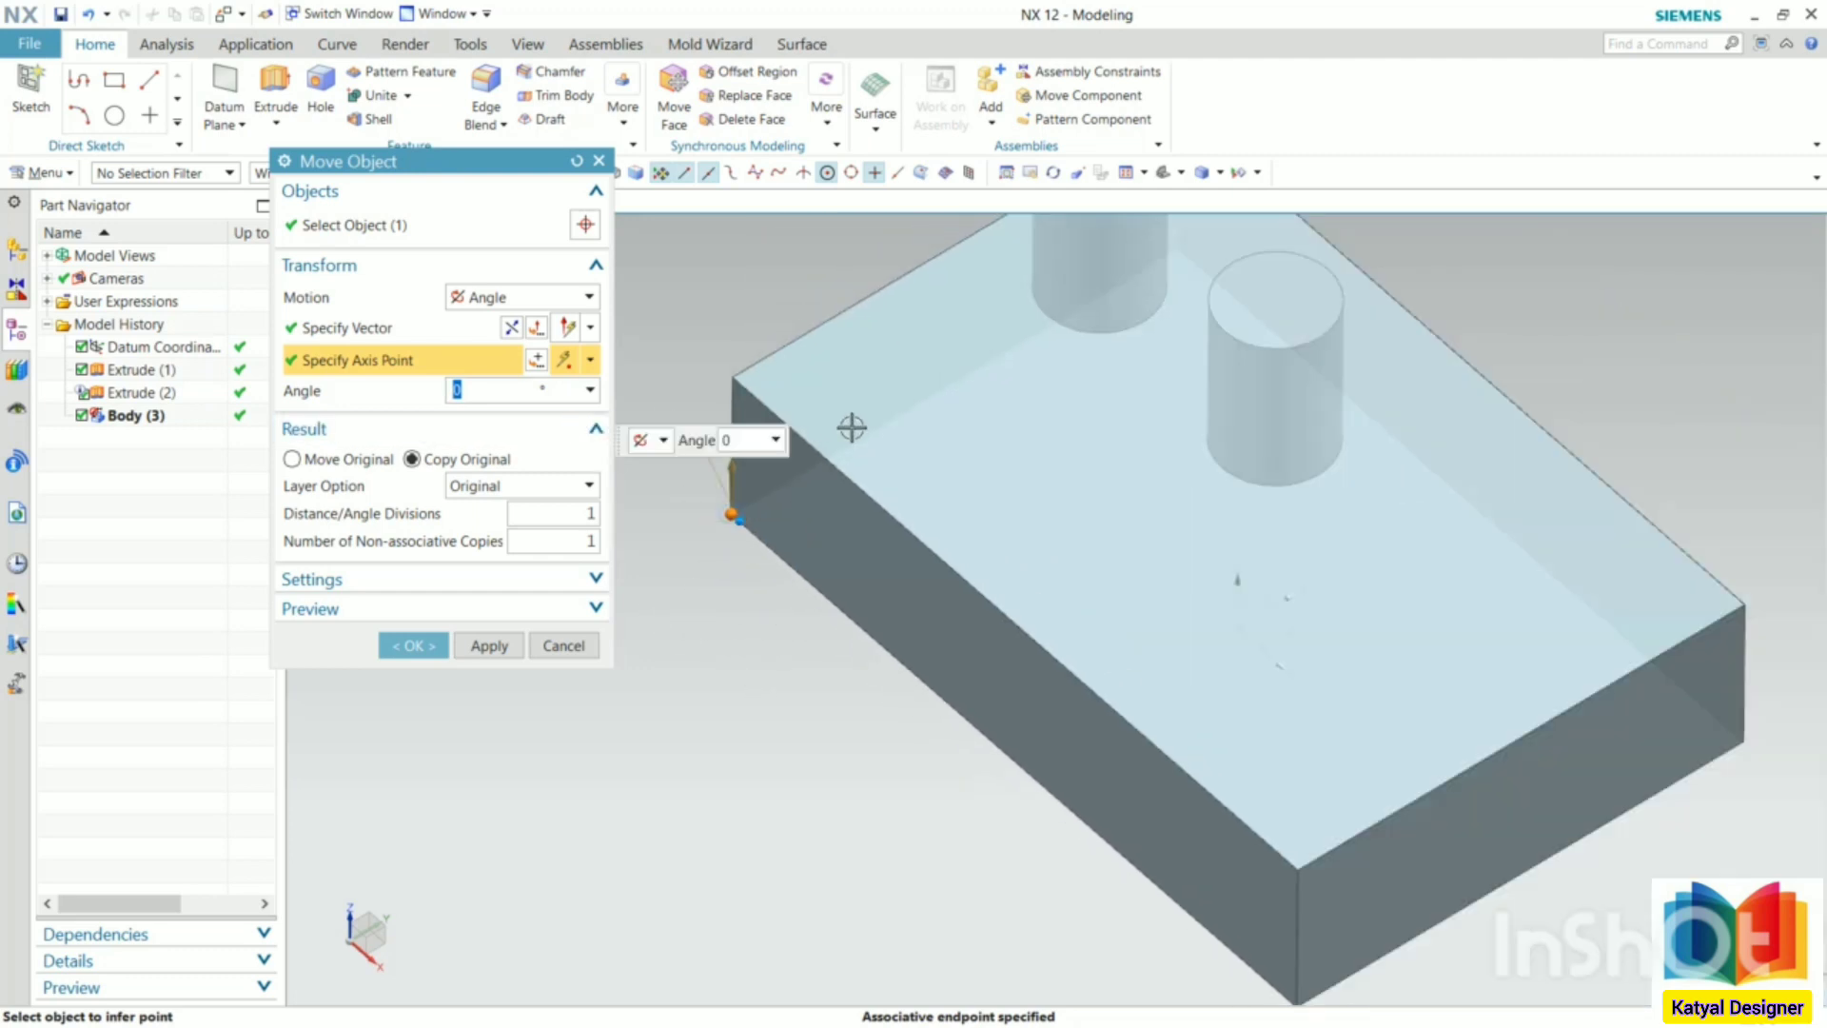
pyautogui.press('Return')
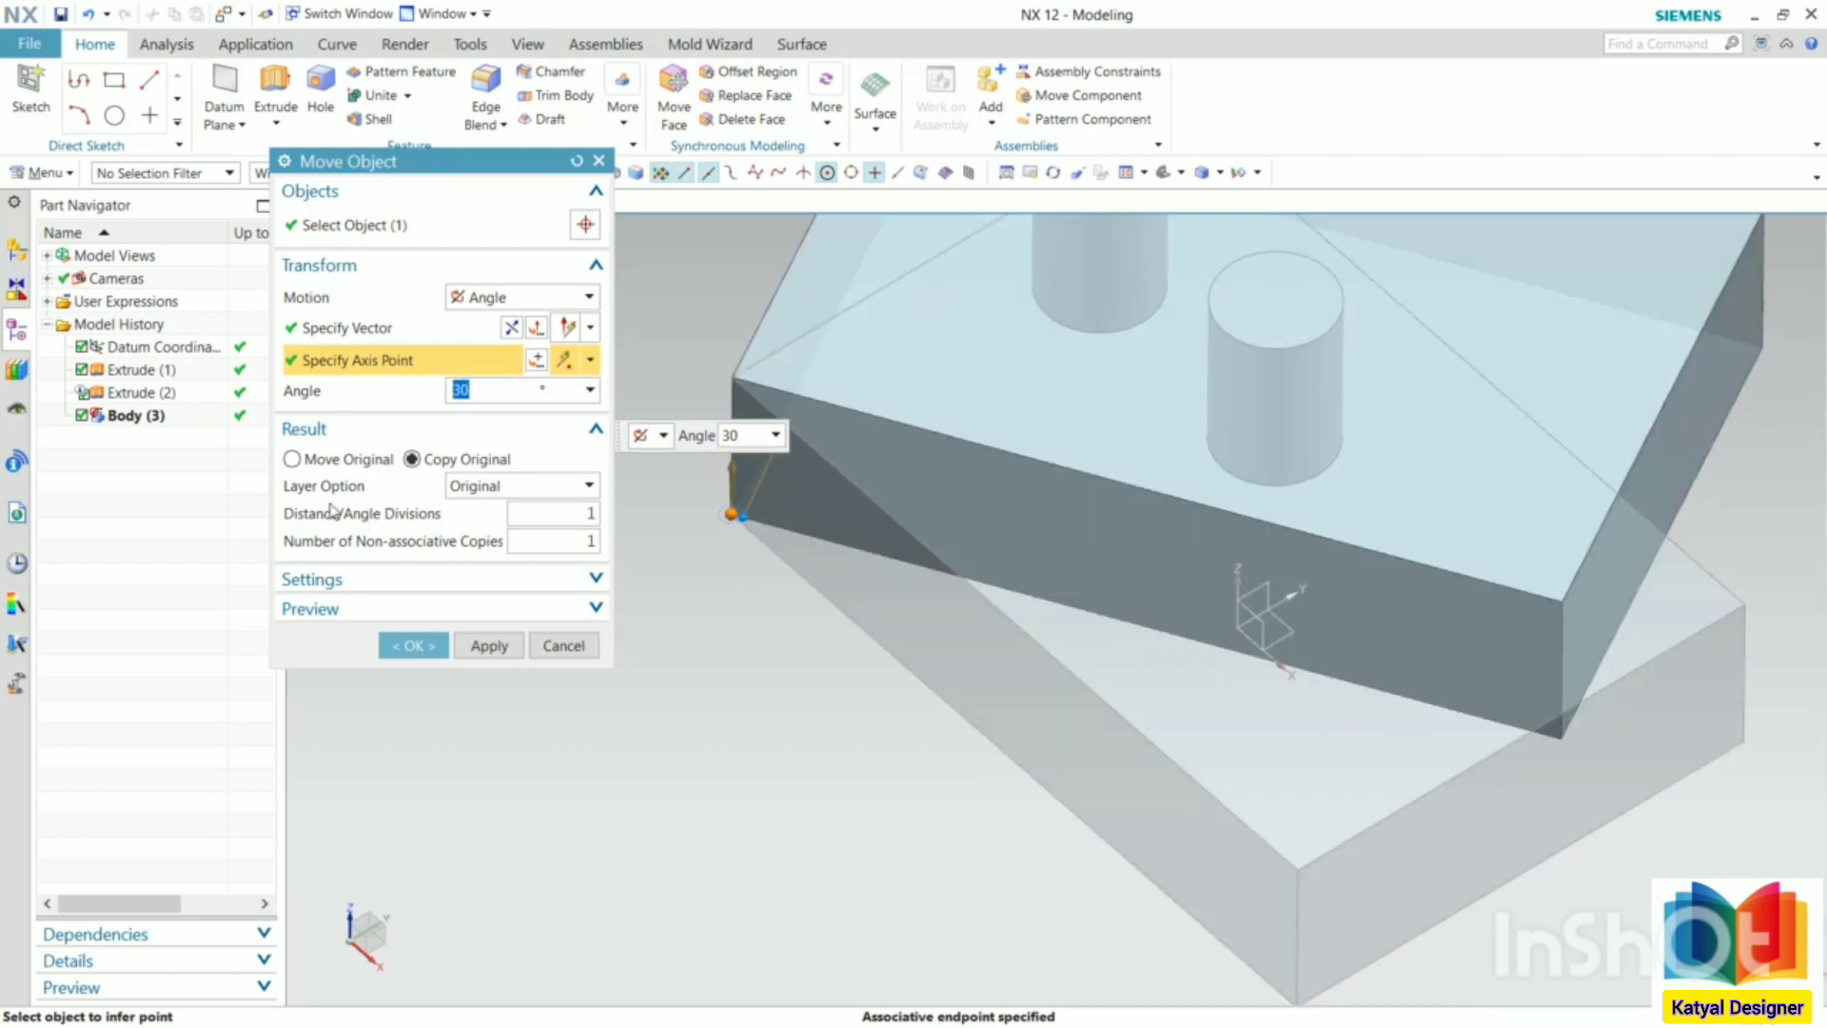
pyautogui.click(412, 647)
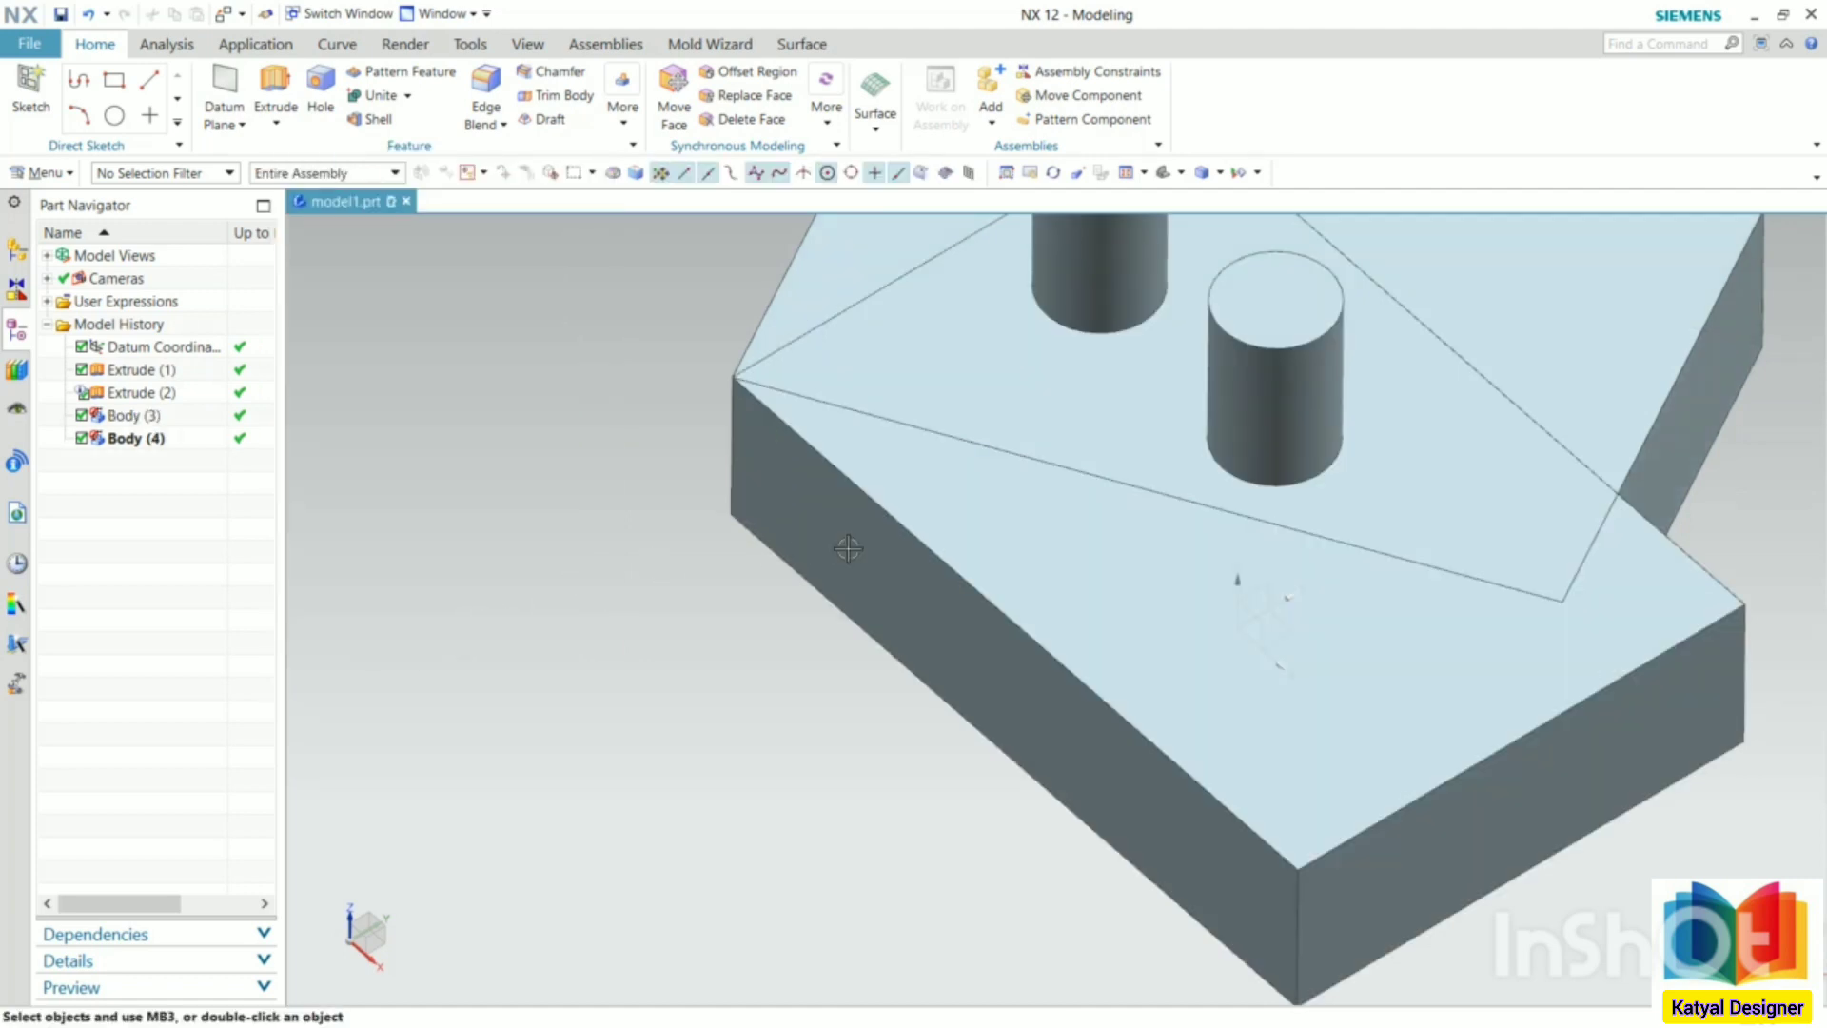
# - Delete the rotated copy of the block, Body (4), from the model history
pyautogui.scroll(-4, 877, 619)
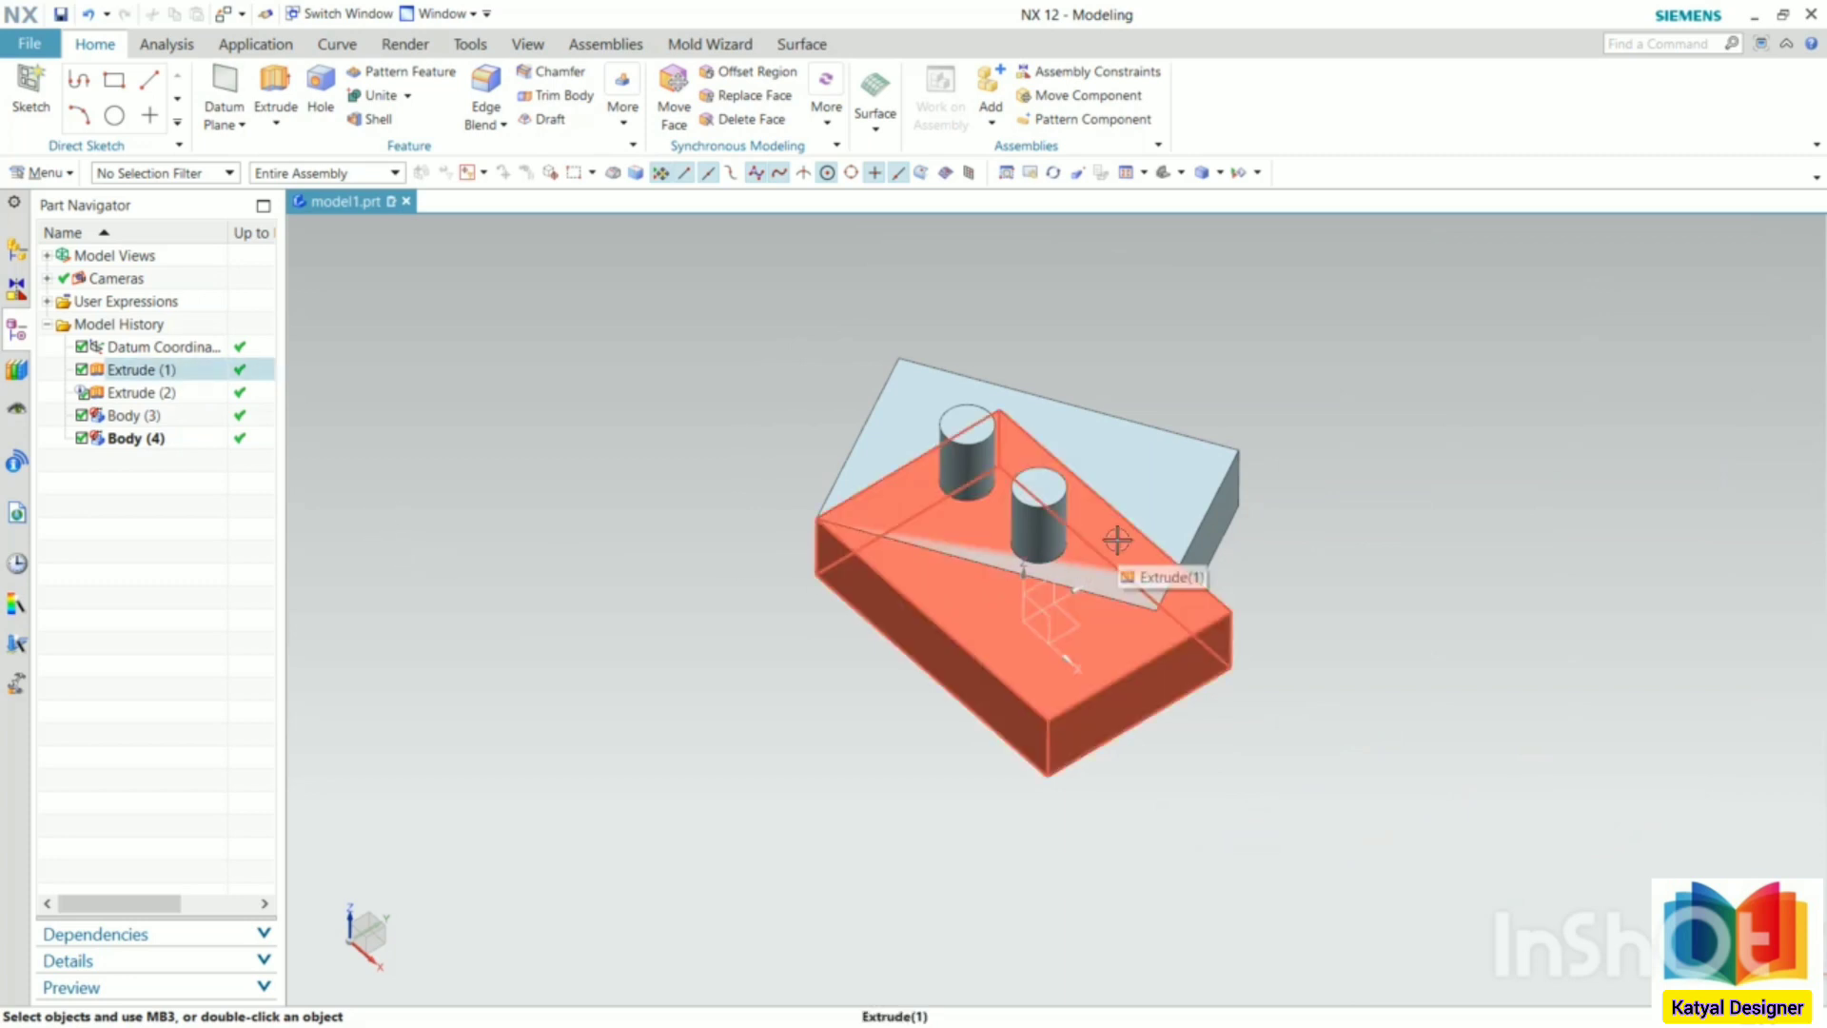
pyautogui.click(150, 441)
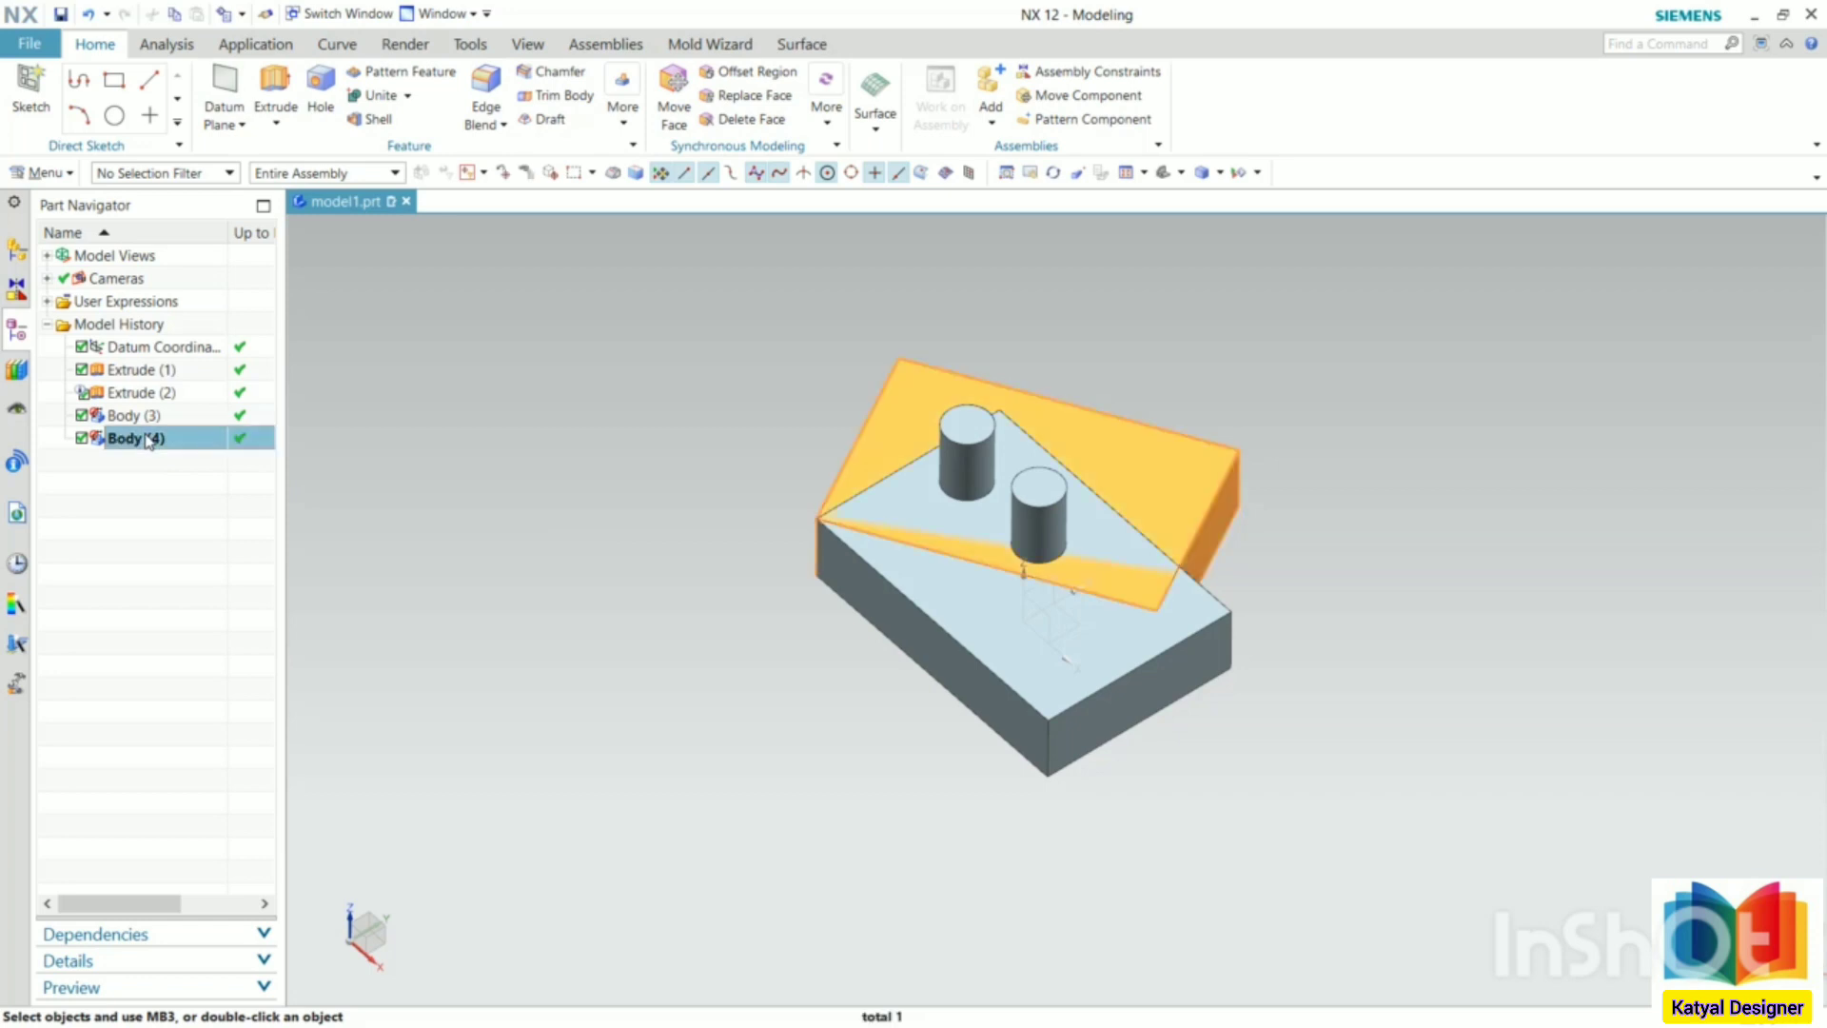
pyautogui.rightClick(149, 440)
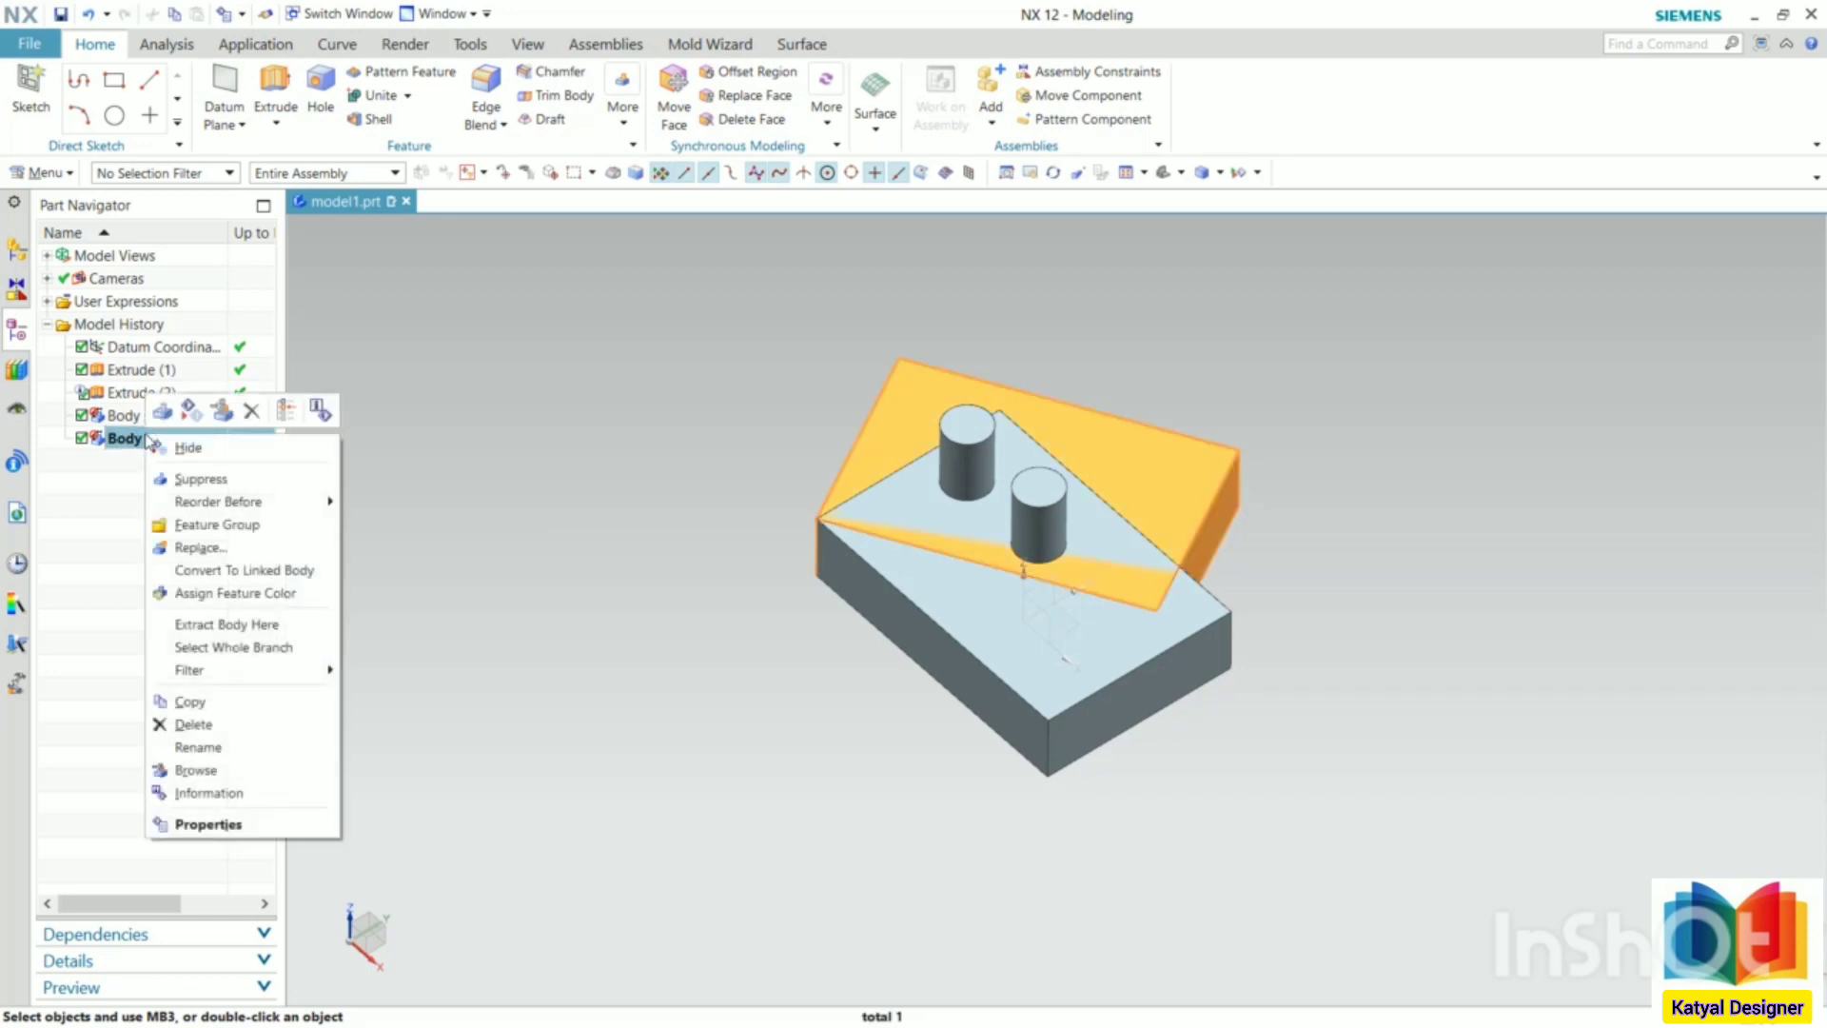
pyautogui.click(221, 724)
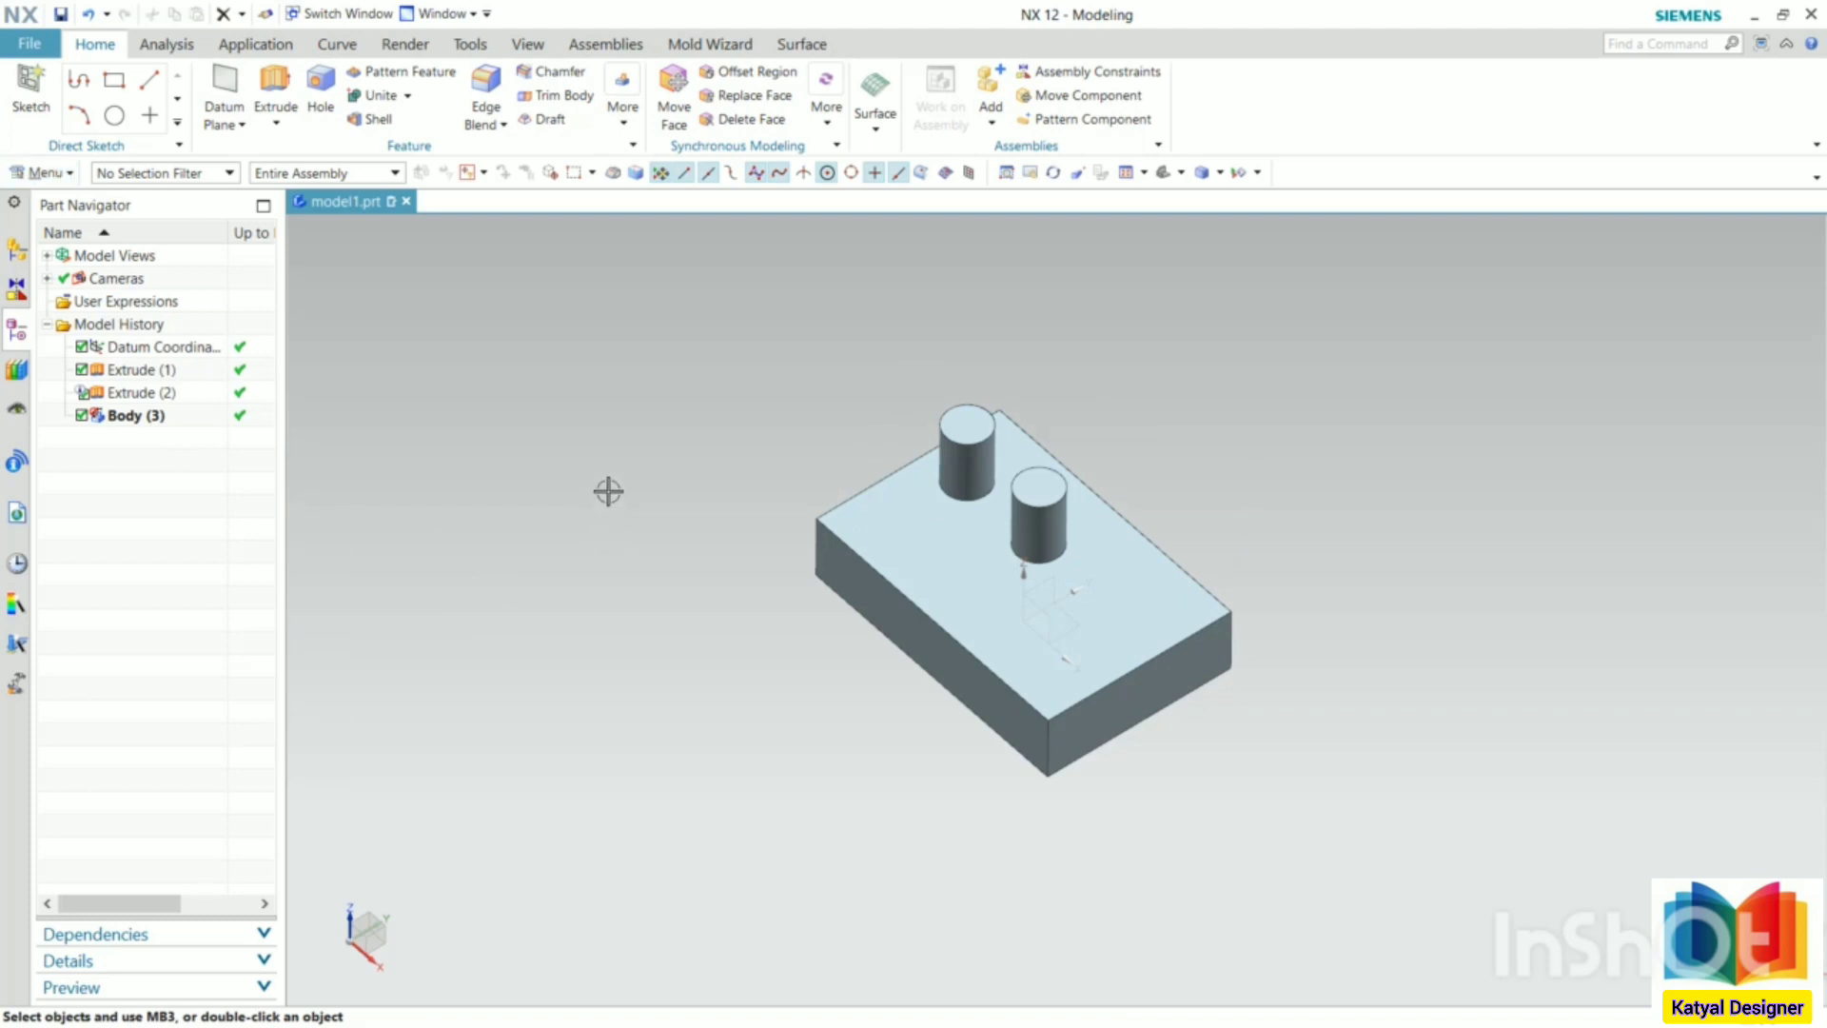
# - Set up Move Object with the Angle motion and the Move Original result for the block body
pyautogui.rightClick(608, 491)
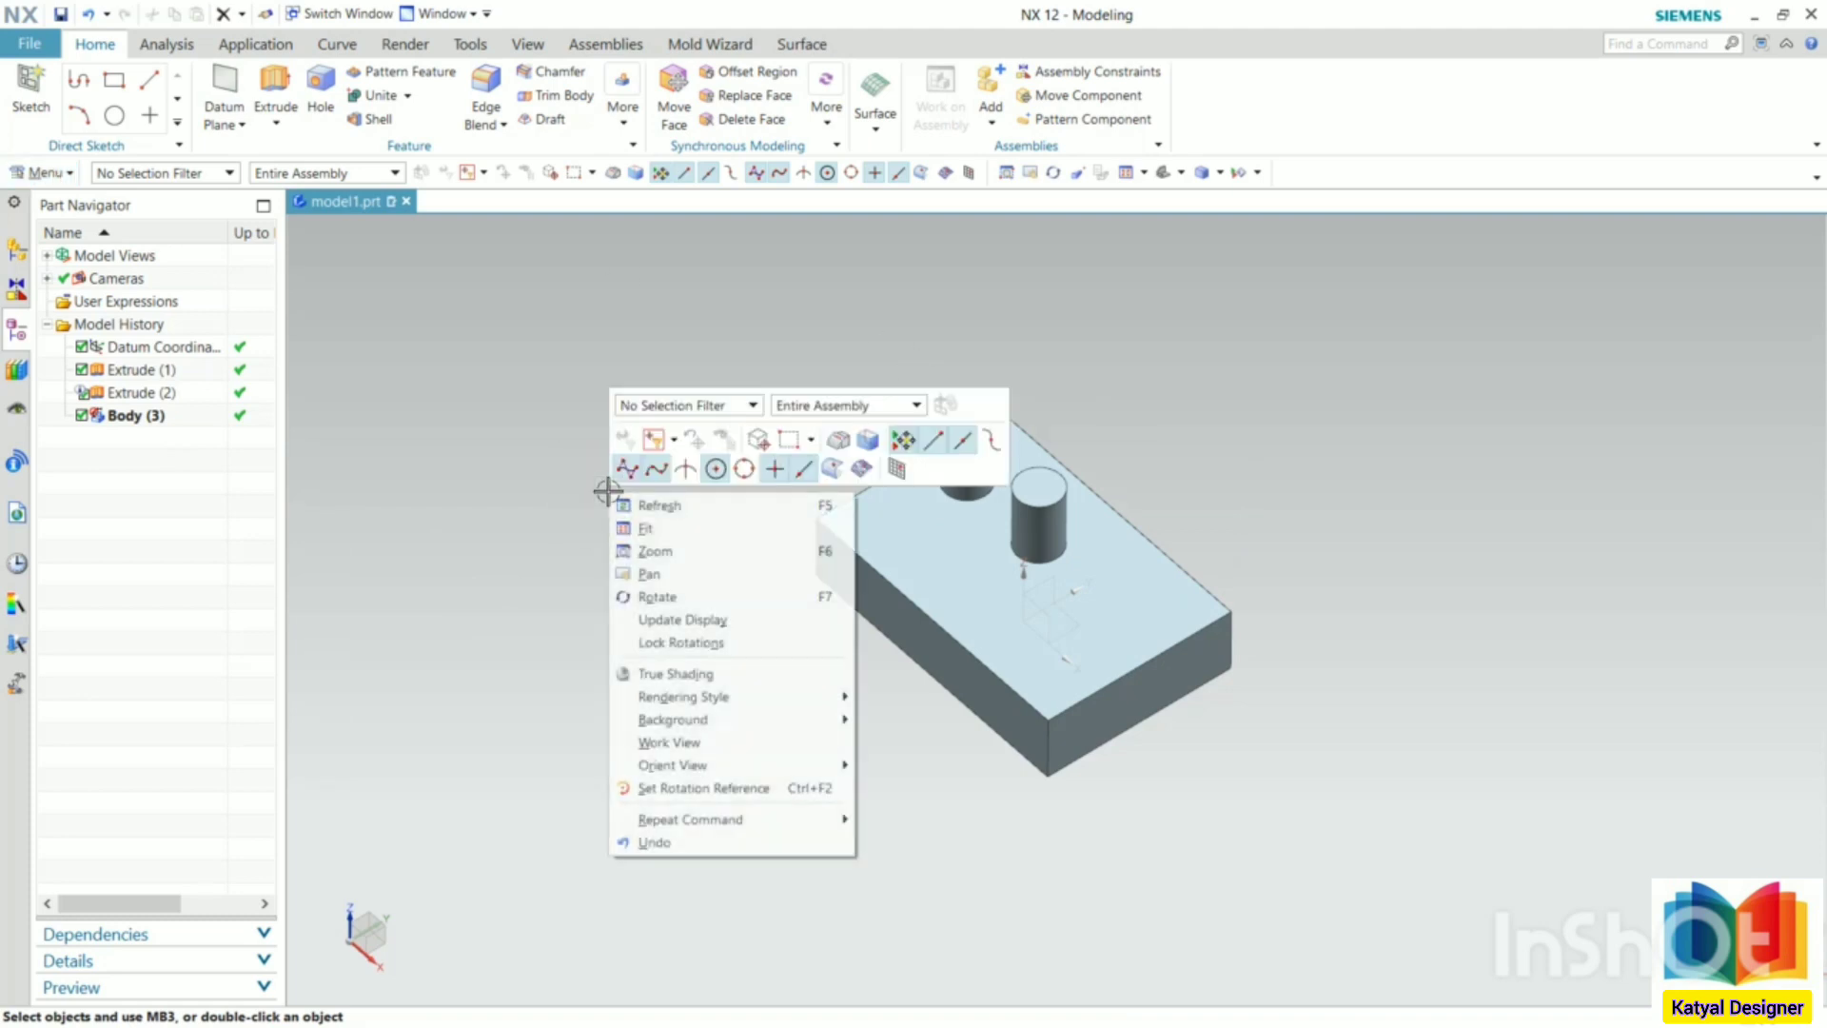
pyautogui.moveTo(808, 831)
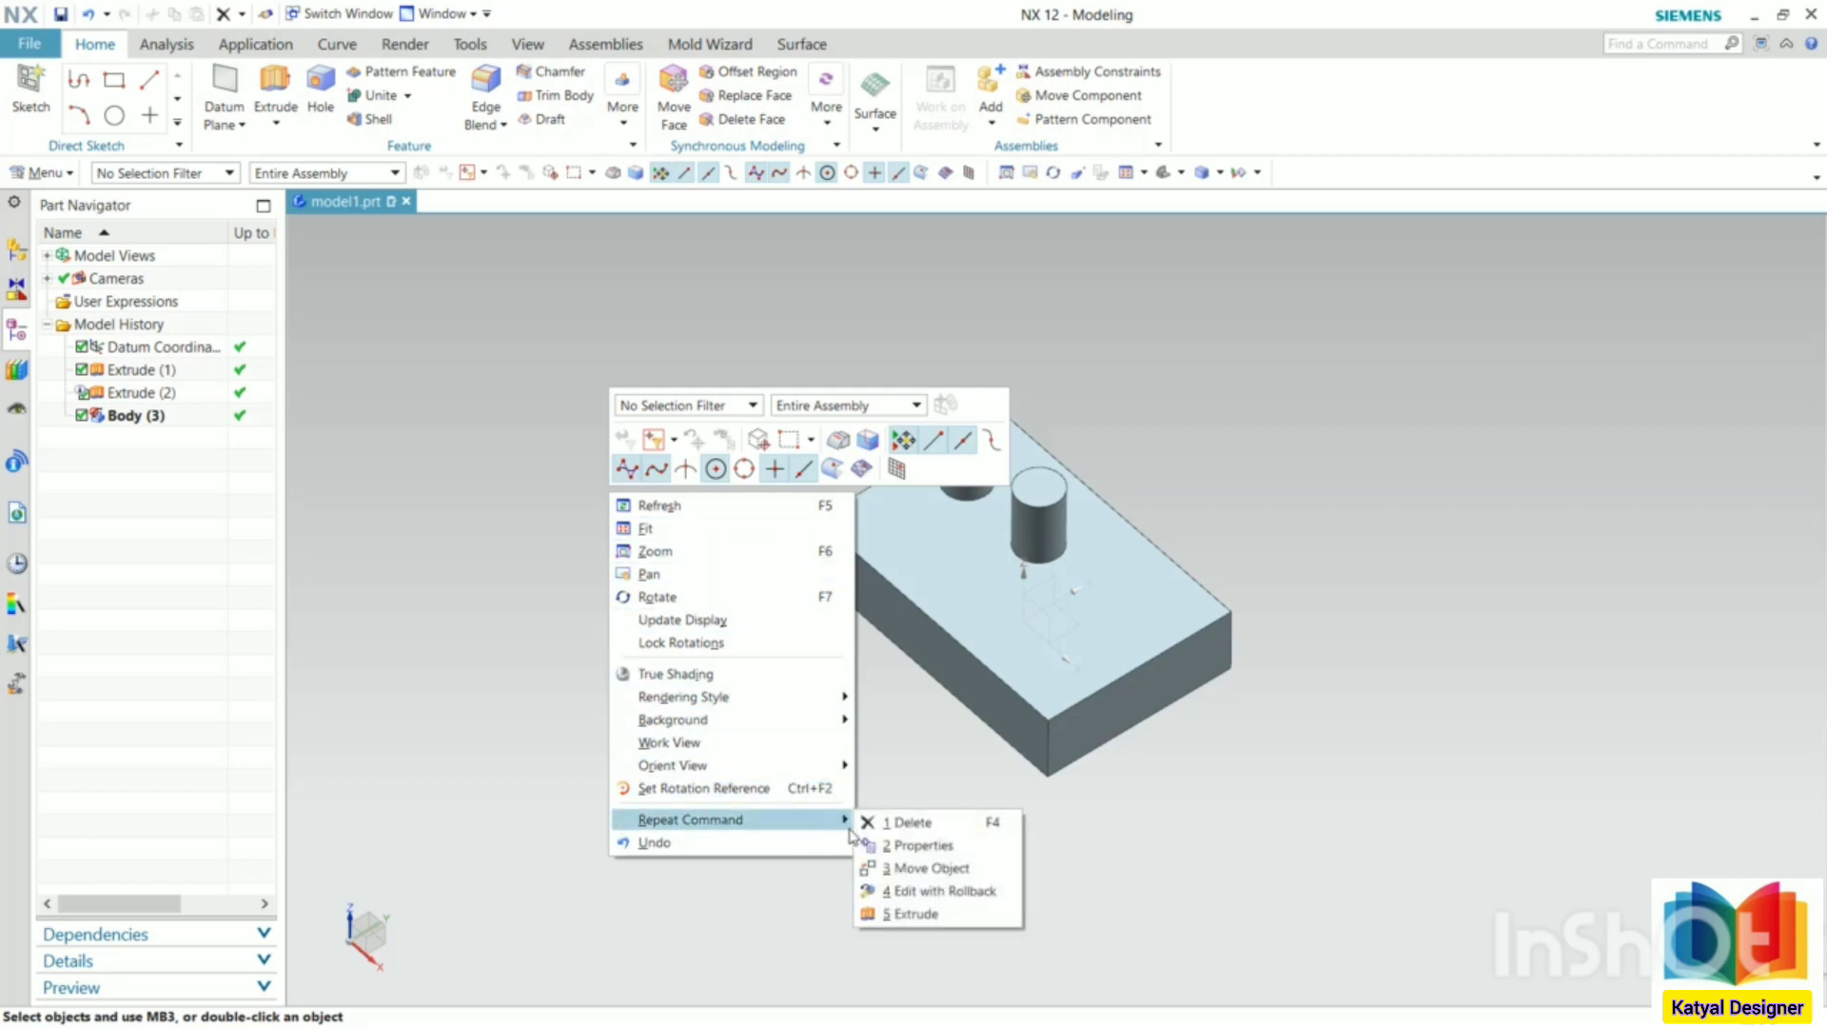
pyautogui.click(971, 868)
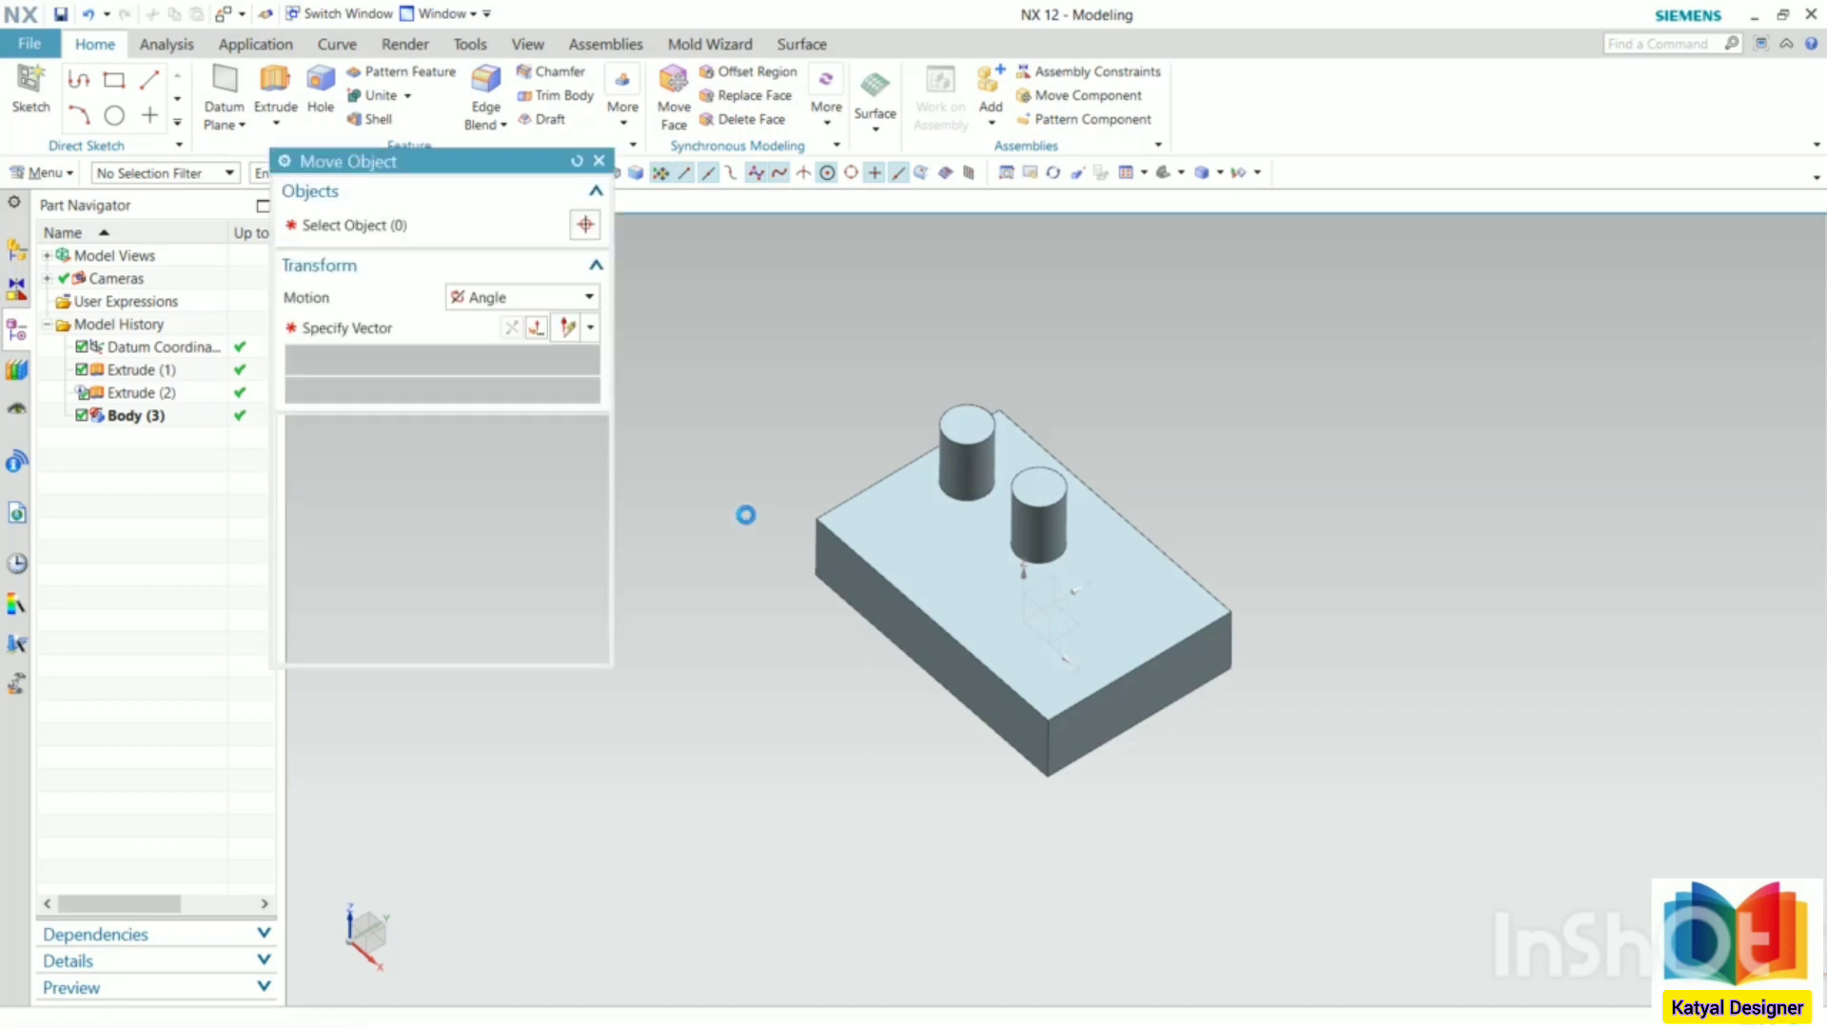
pyautogui.click(532, 297)
pyautogui.click(518, 347)
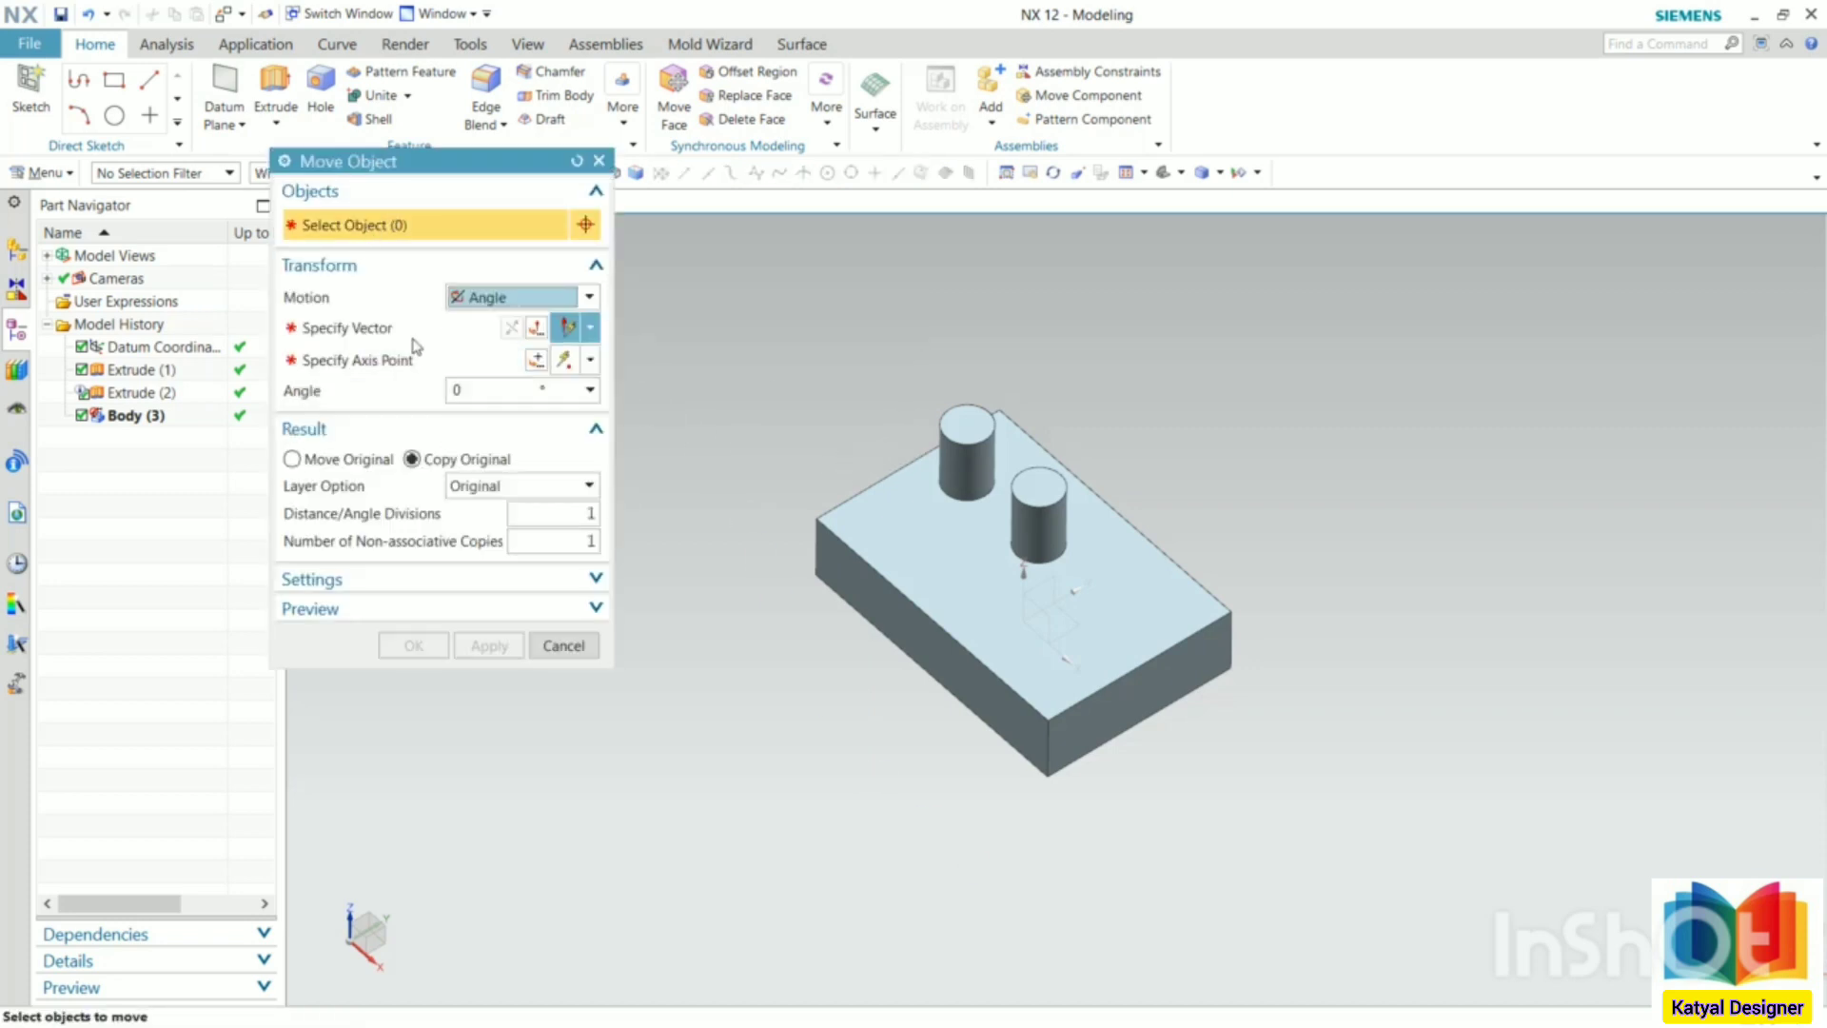
pyautogui.click(293, 459)
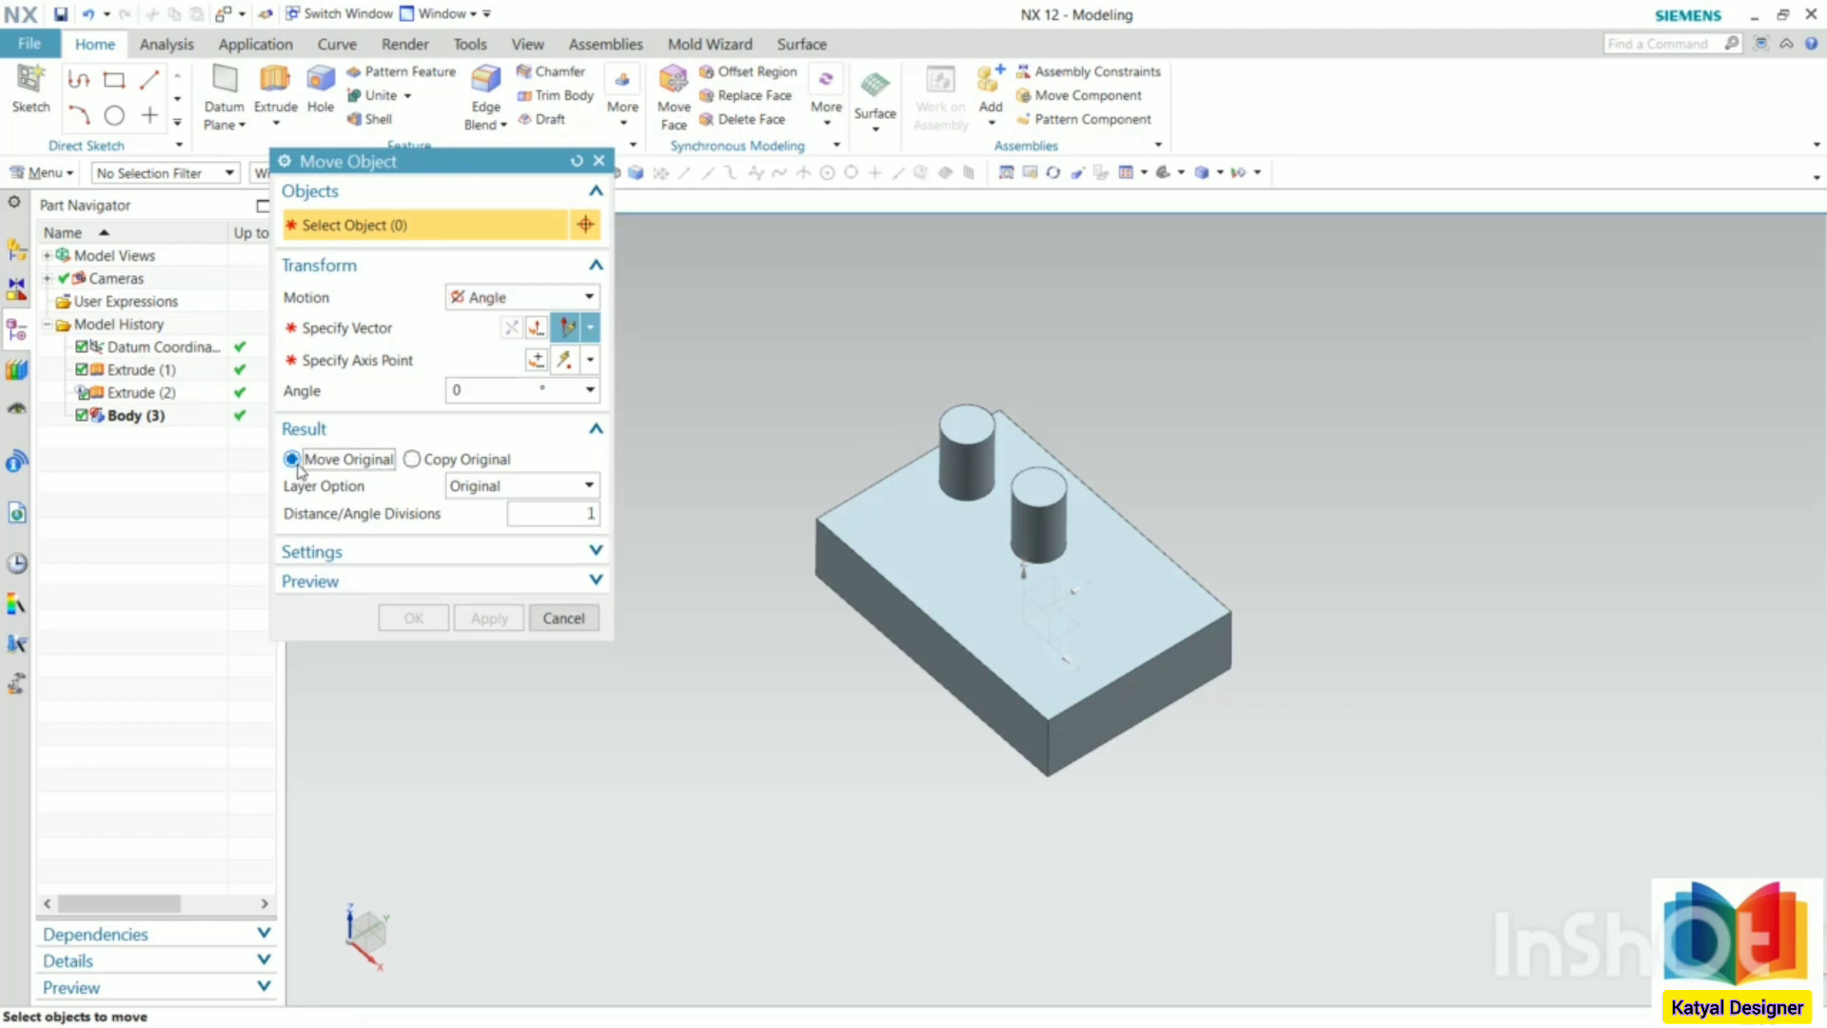
pyautogui.scroll(3, 814, 486)
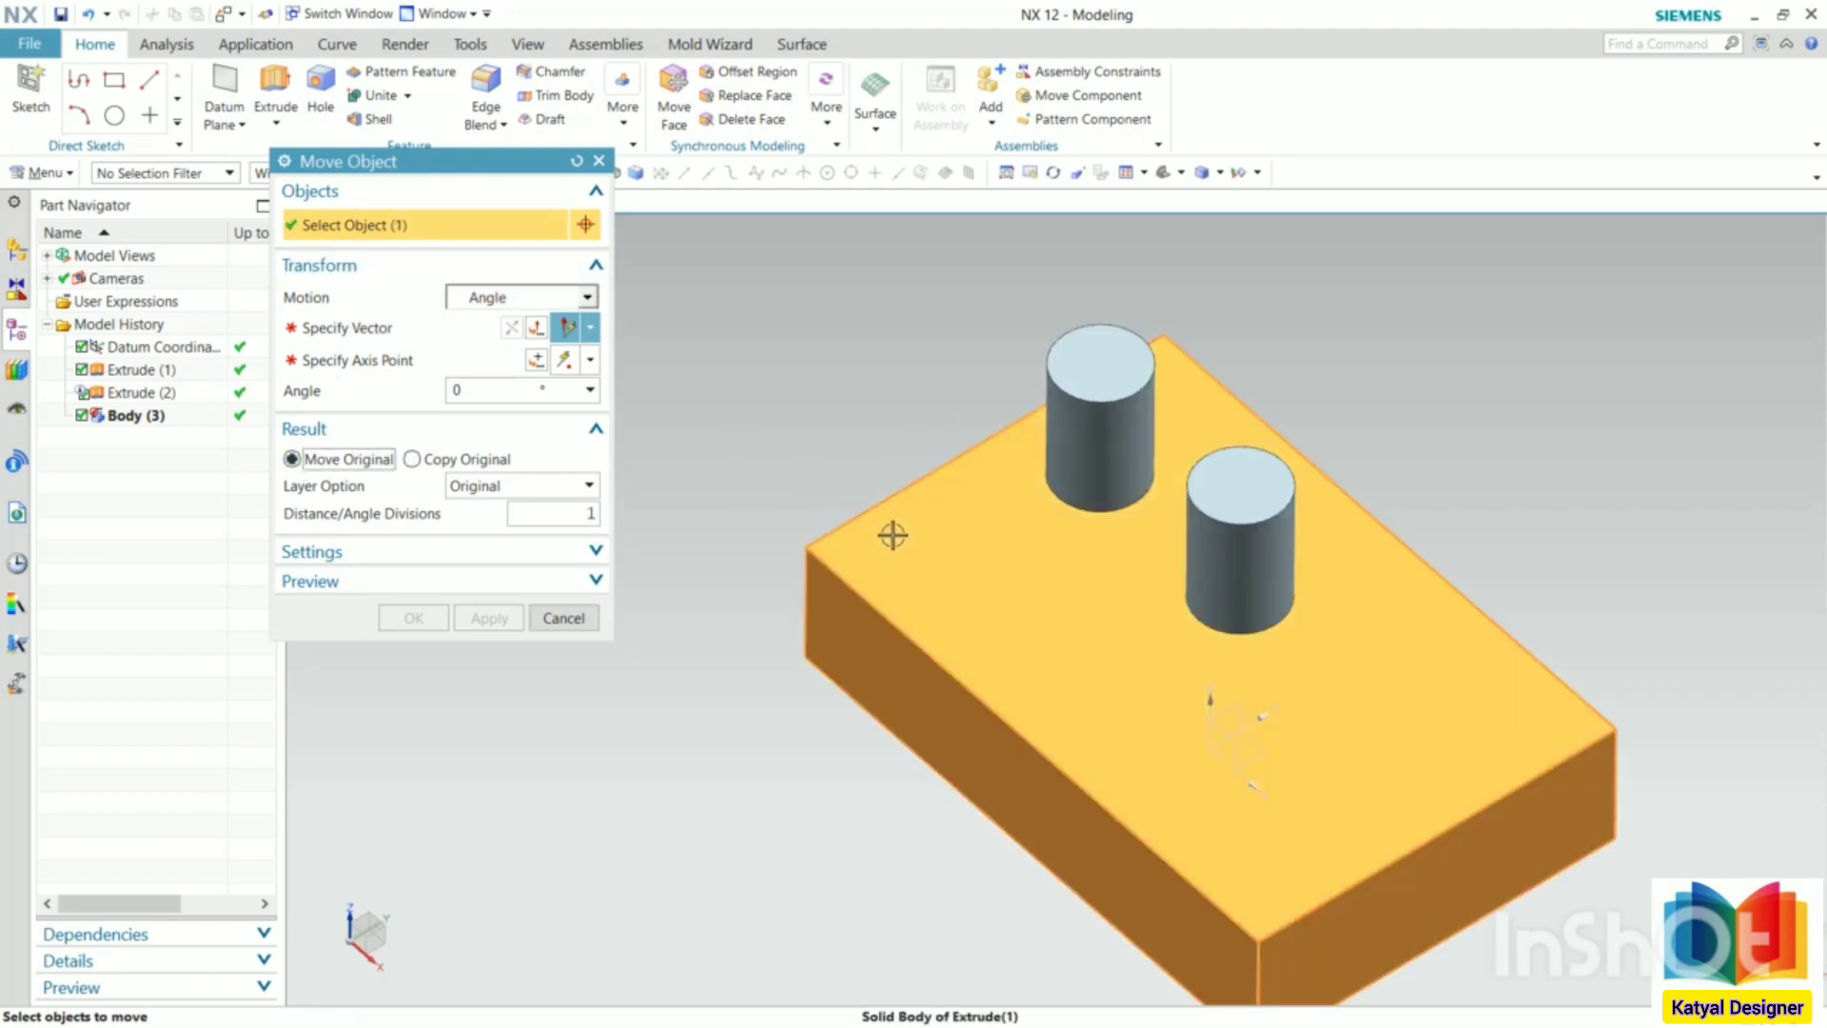
pyautogui.click(887, 526)
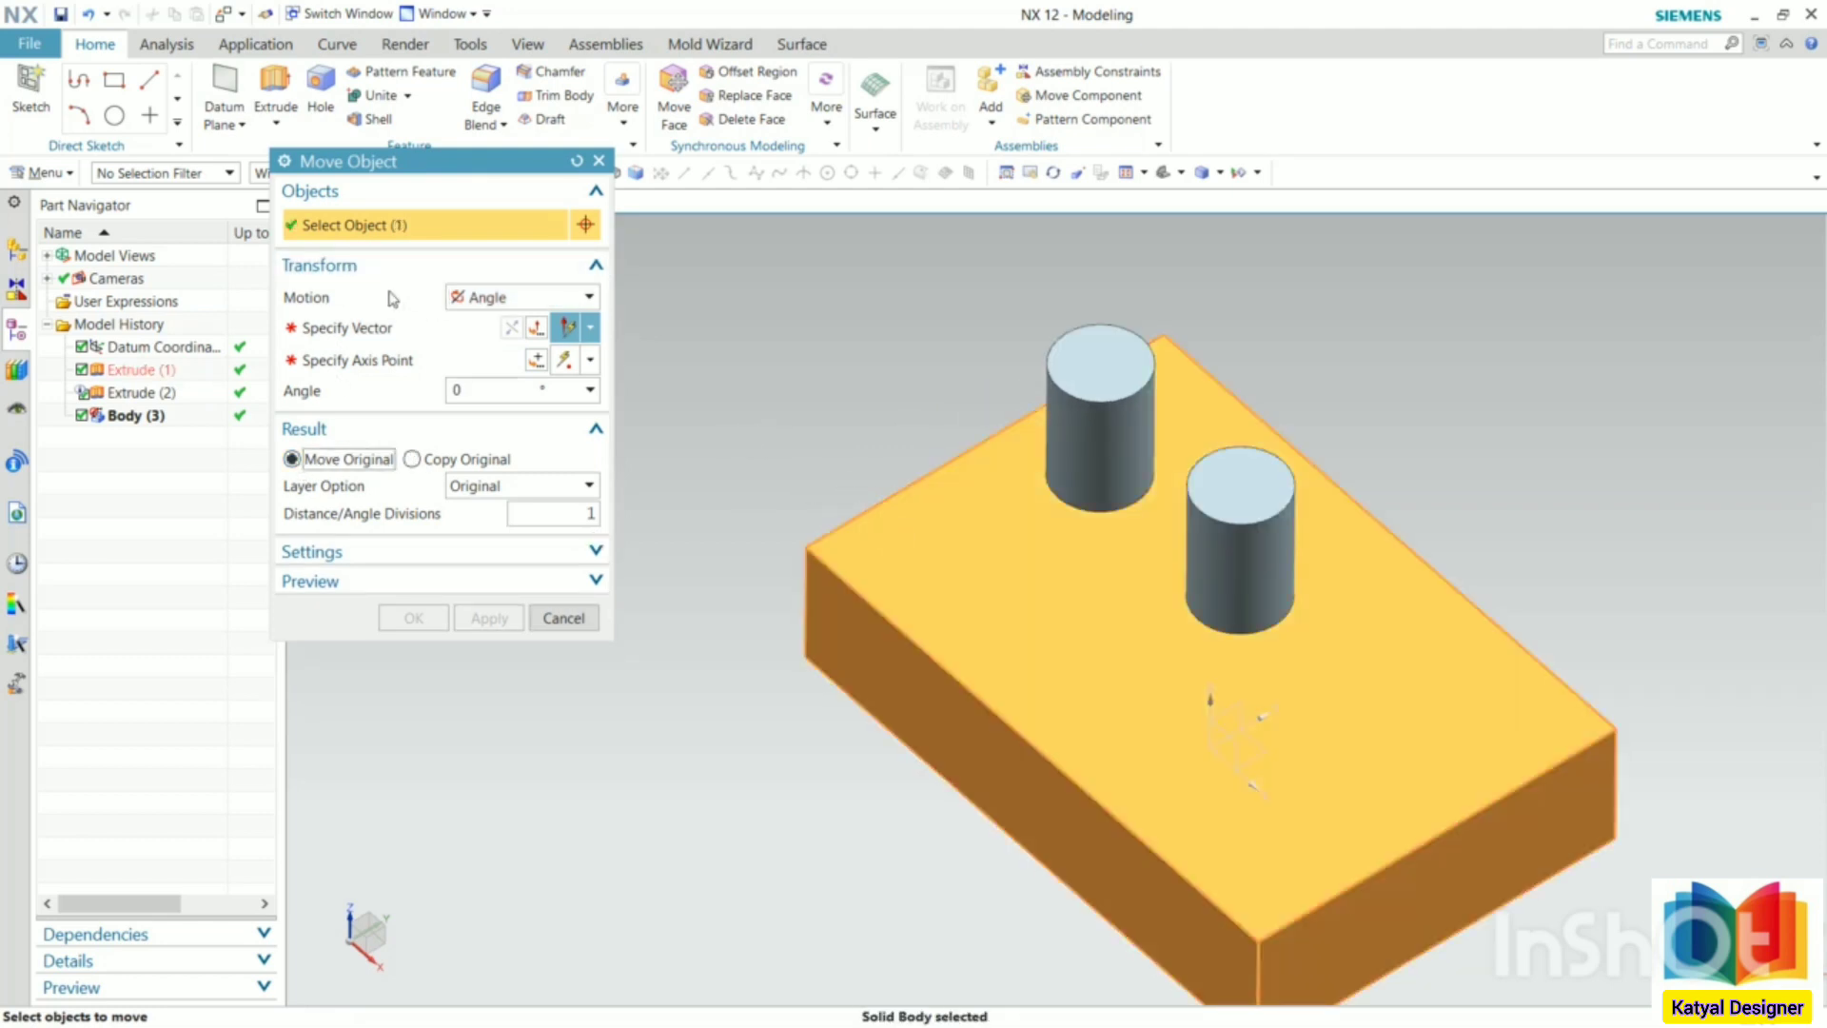
# - Rotate the block by 20° about its vertical corner edge nearest the Move Object dialog, using that edge's lower endpoint as axis point
pyautogui.click(804, 609)
pyautogui.click(354, 359)
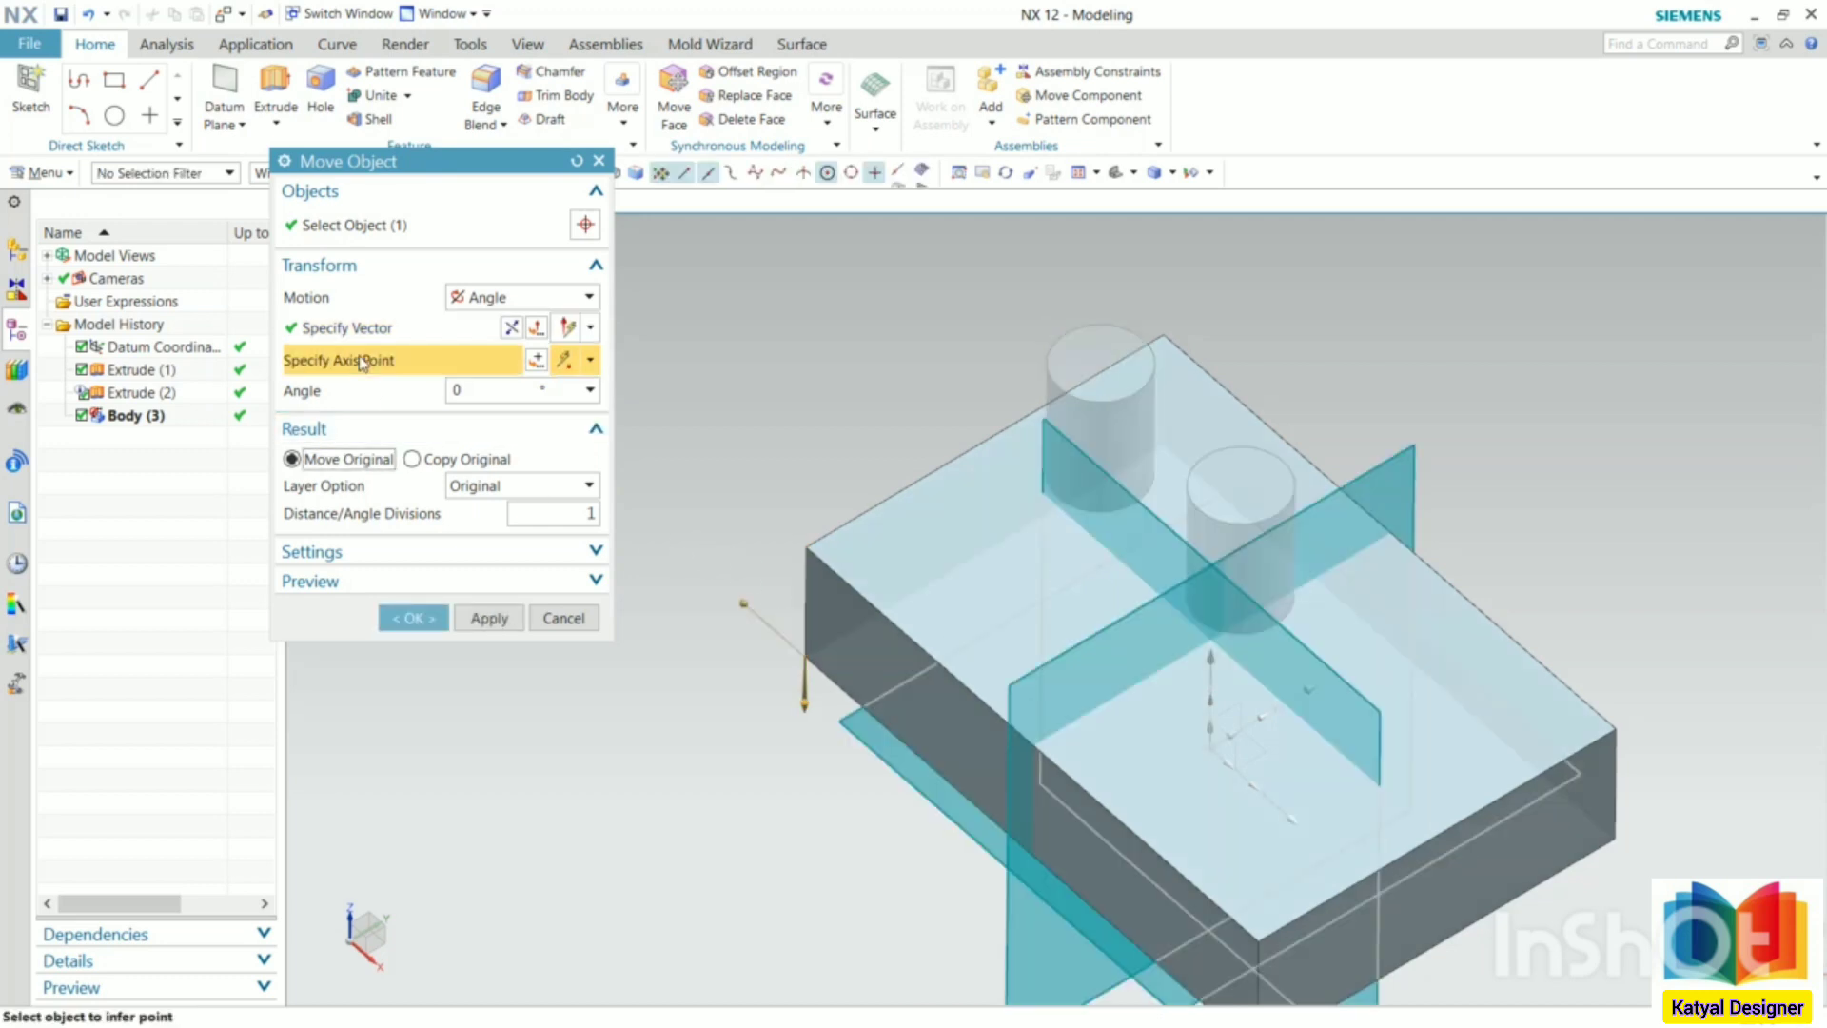
pyautogui.click(804, 657)
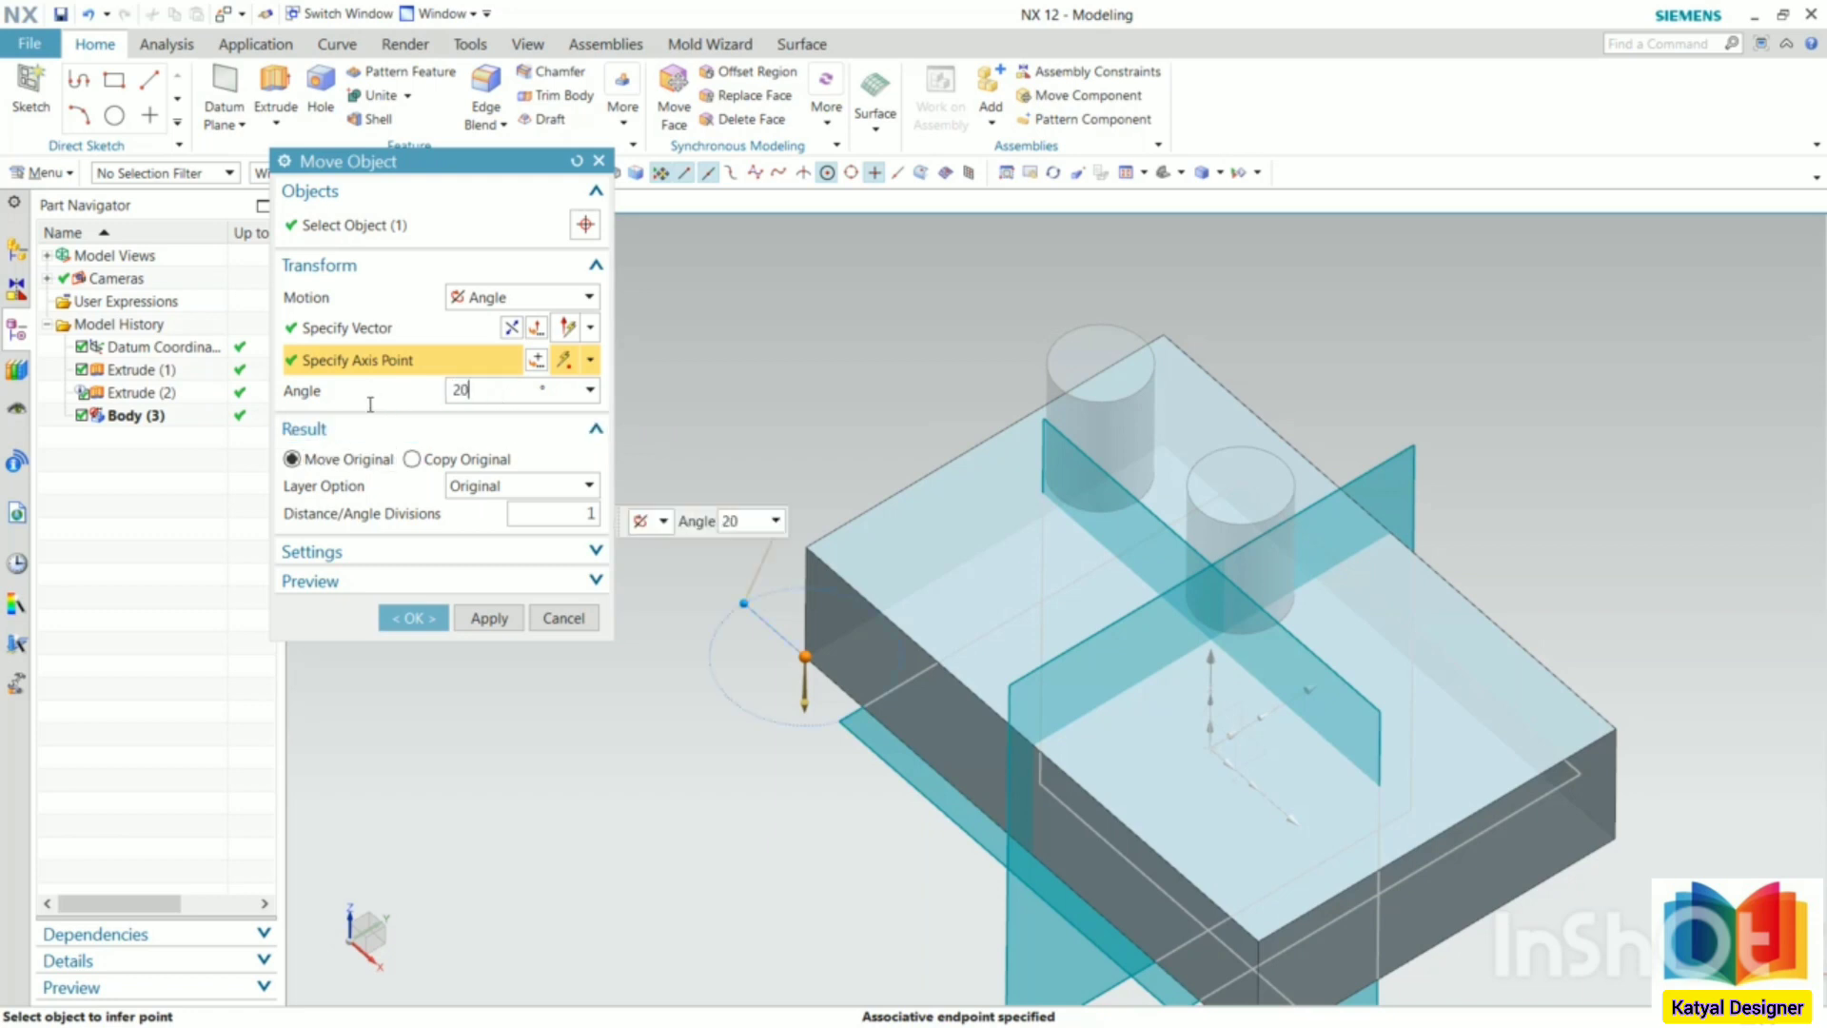
pyautogui.press('Return')
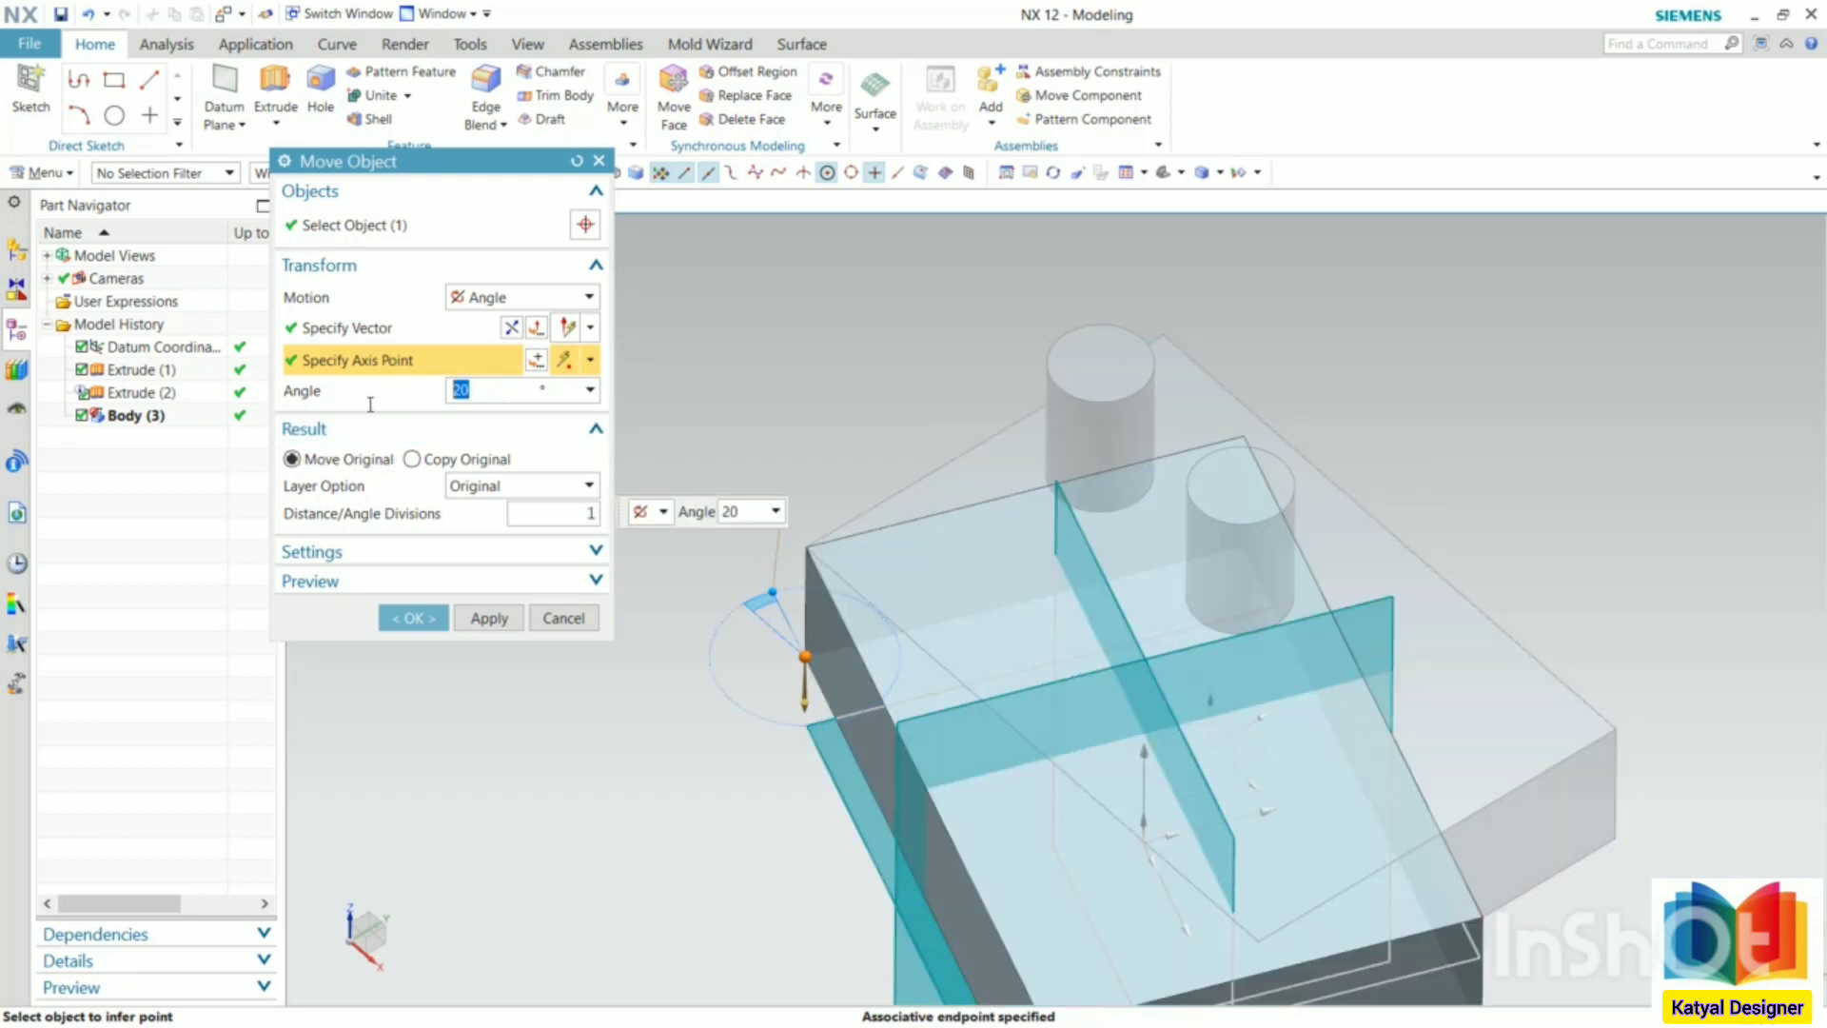
pyautogui.click(413, 617)
pyautogui.moveTo(788, 441); pyautogui.dragTo(799, 439, button='middle')
pyautogui.moveTo(991, 519); pyautogui.dragTo(1119, 380, button='middle')
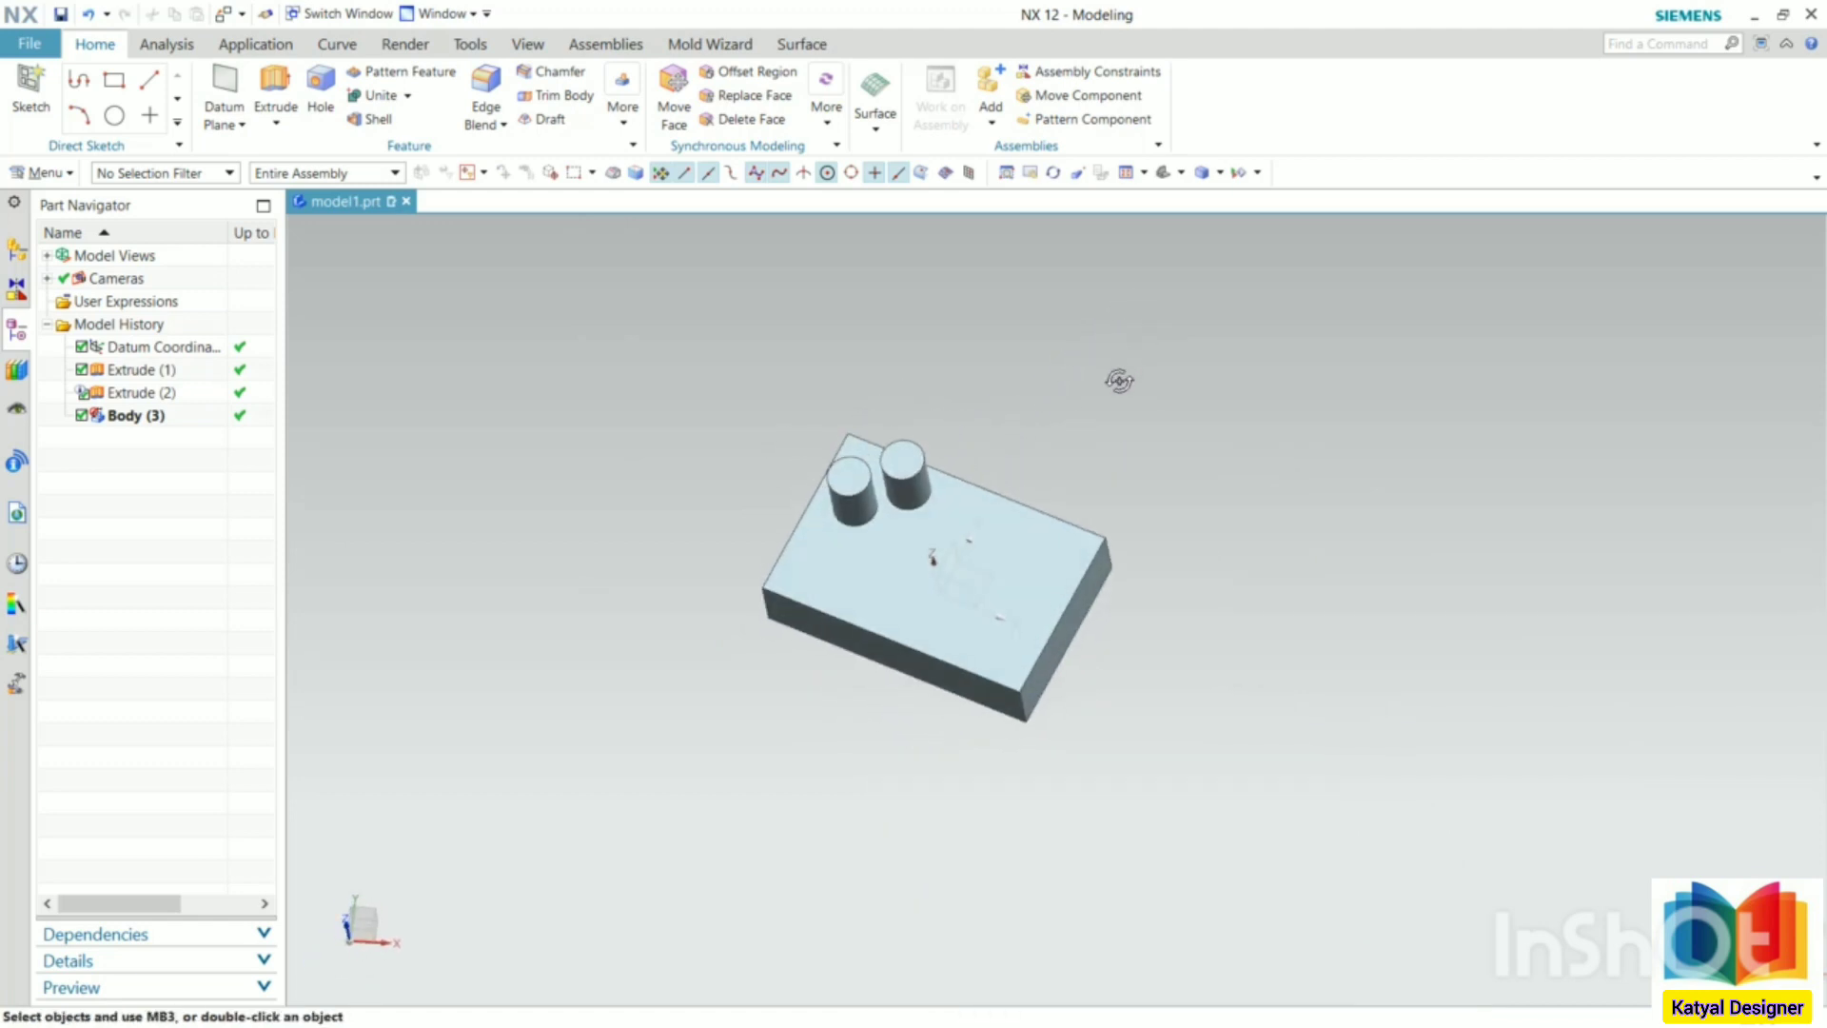